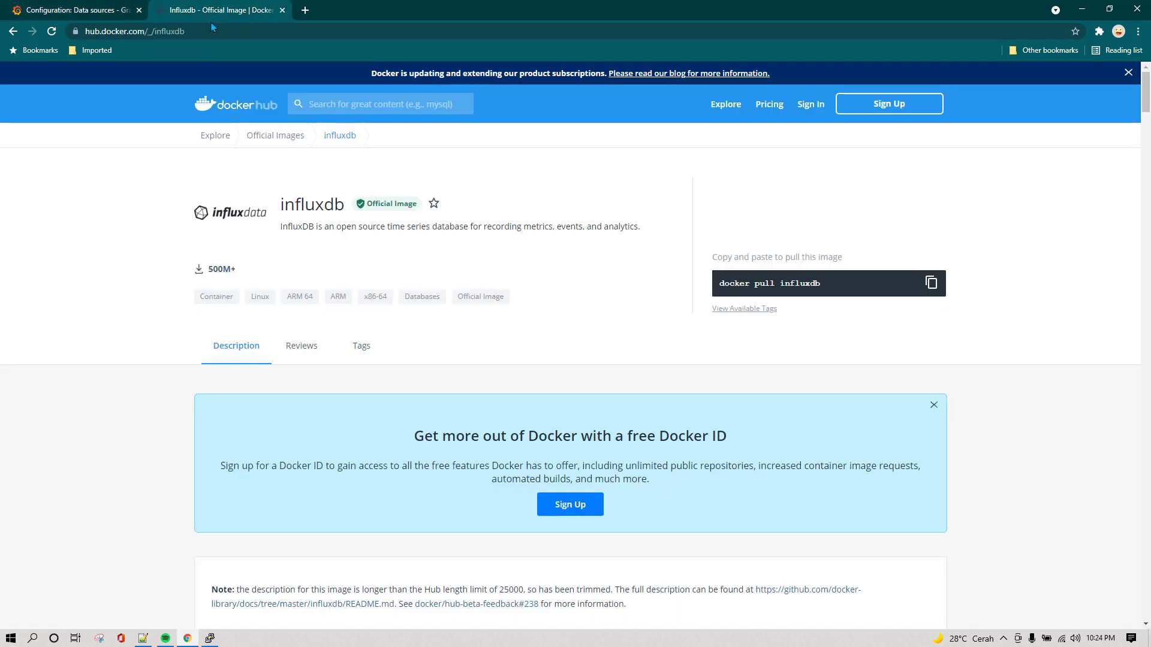
Bring up the InfluxDB official image page on Docker Hub from the browser tabs
click(225, 10)
Copy Docker Hub's minimal automated-setup docker run example for influxdb:2.0
scroll(1086, 285, down, 6)
scroll(1085, 286, down, 20)
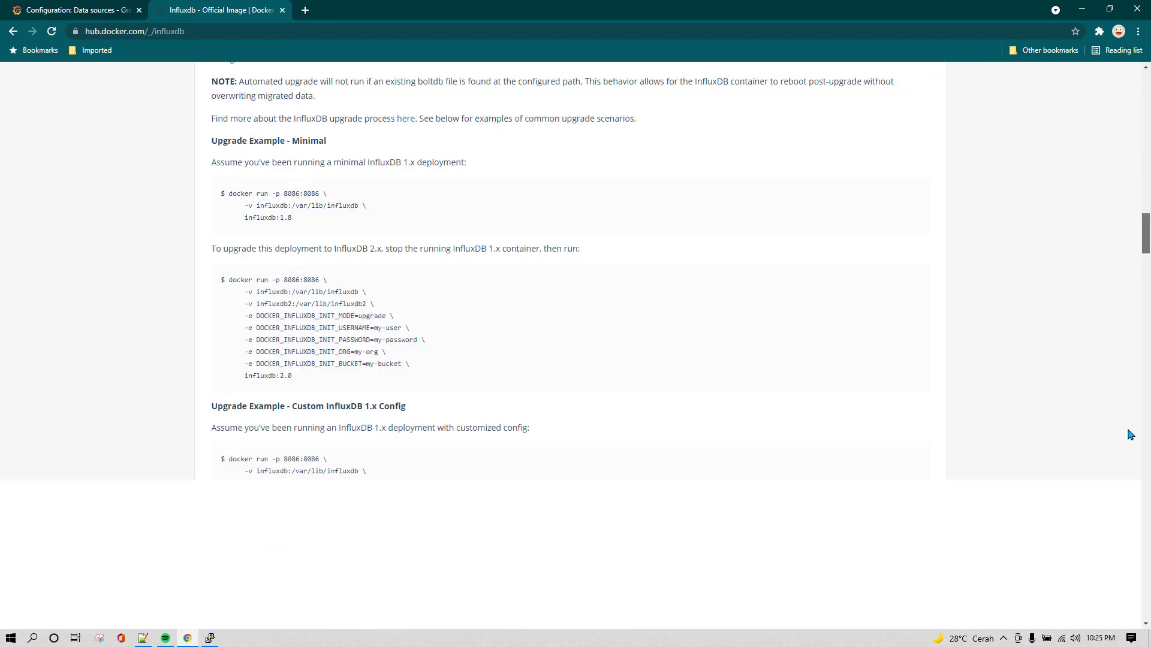
scroll(900, 451, down, 18)
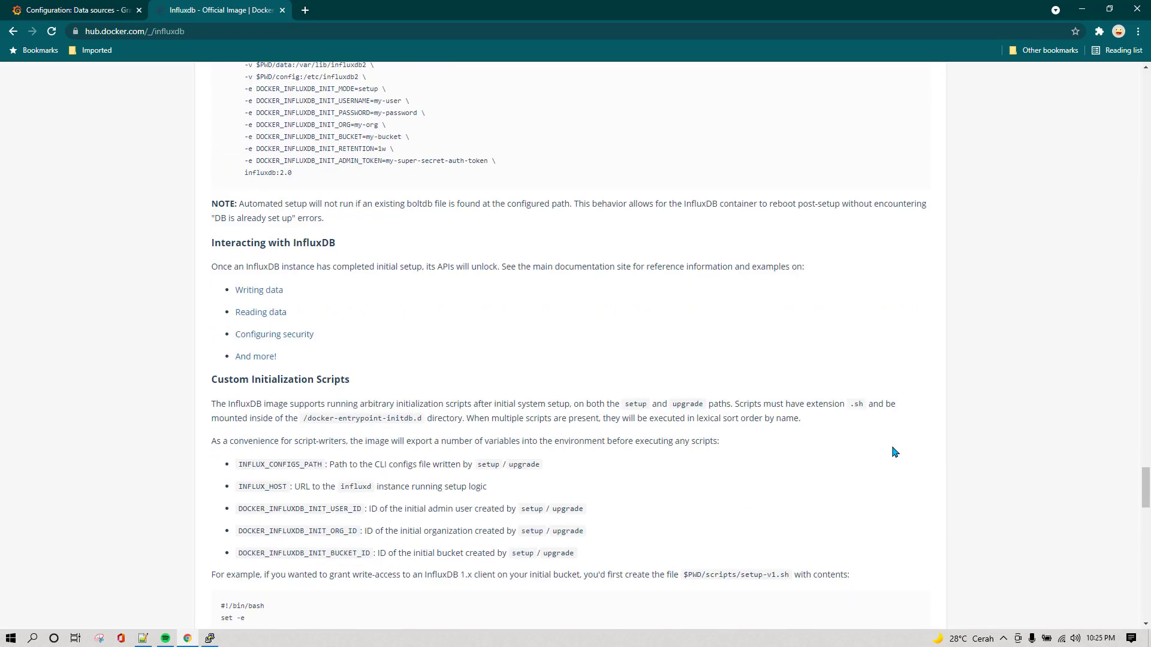
scroll(895, 452, up, 6)
drag(338, 365, 228, 256)
right_click(229, 256)
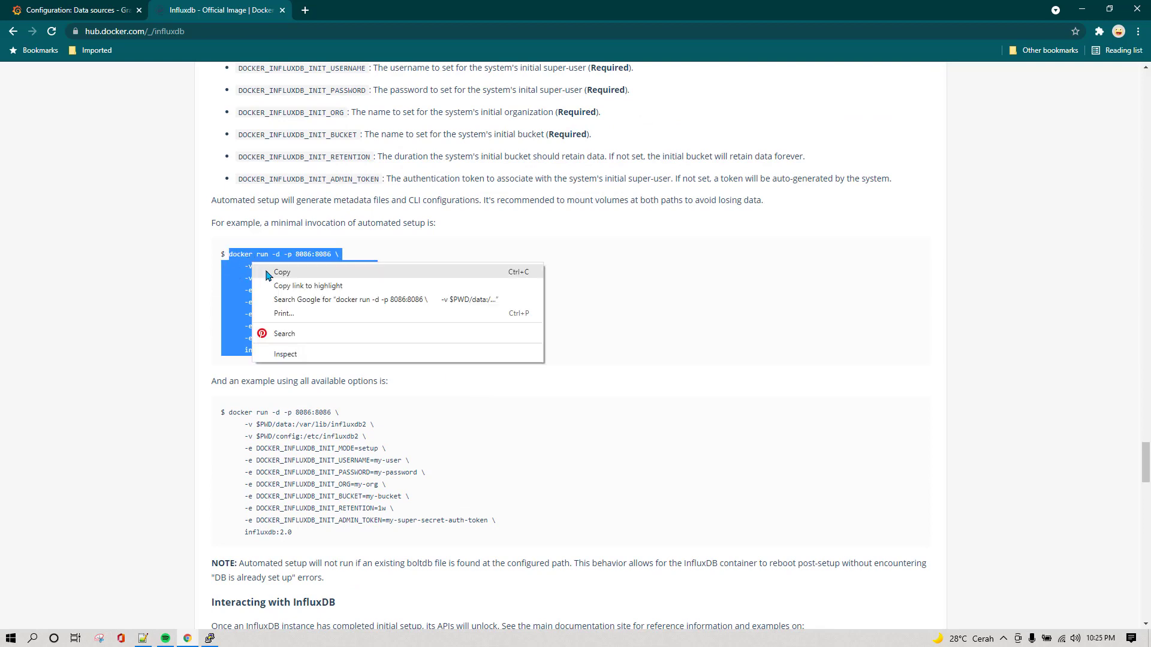
click(288, 272)
Paste the nine-line docker run command into new 92 and highlight 'docker run -d'
click(142, 638)
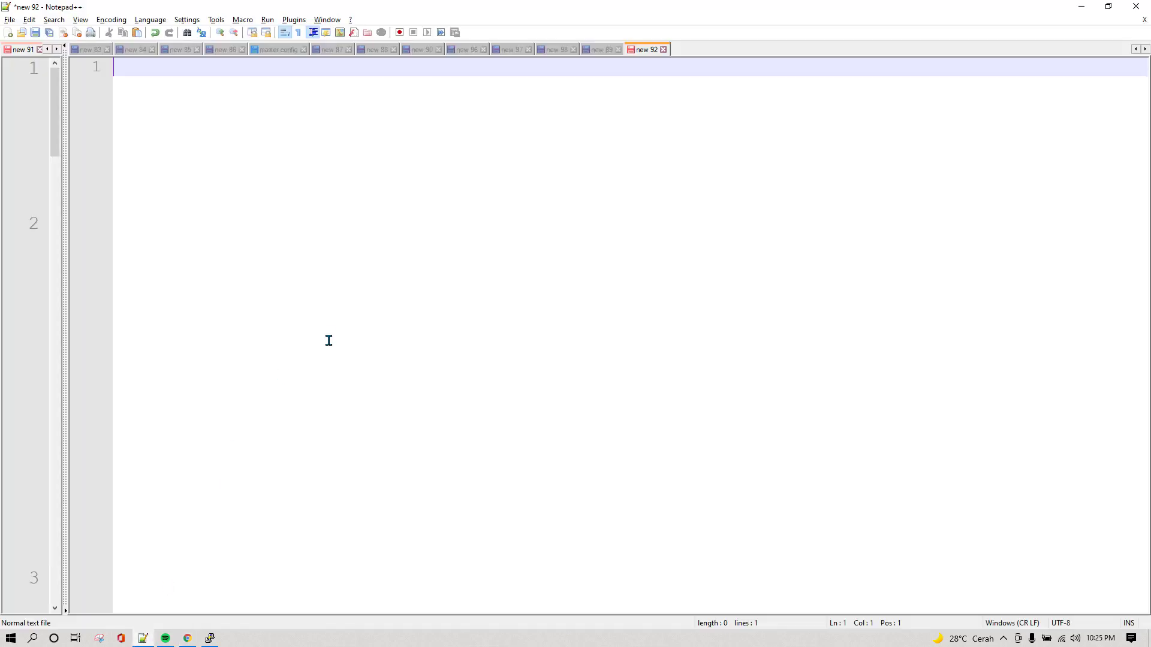
key(ctrl+v)
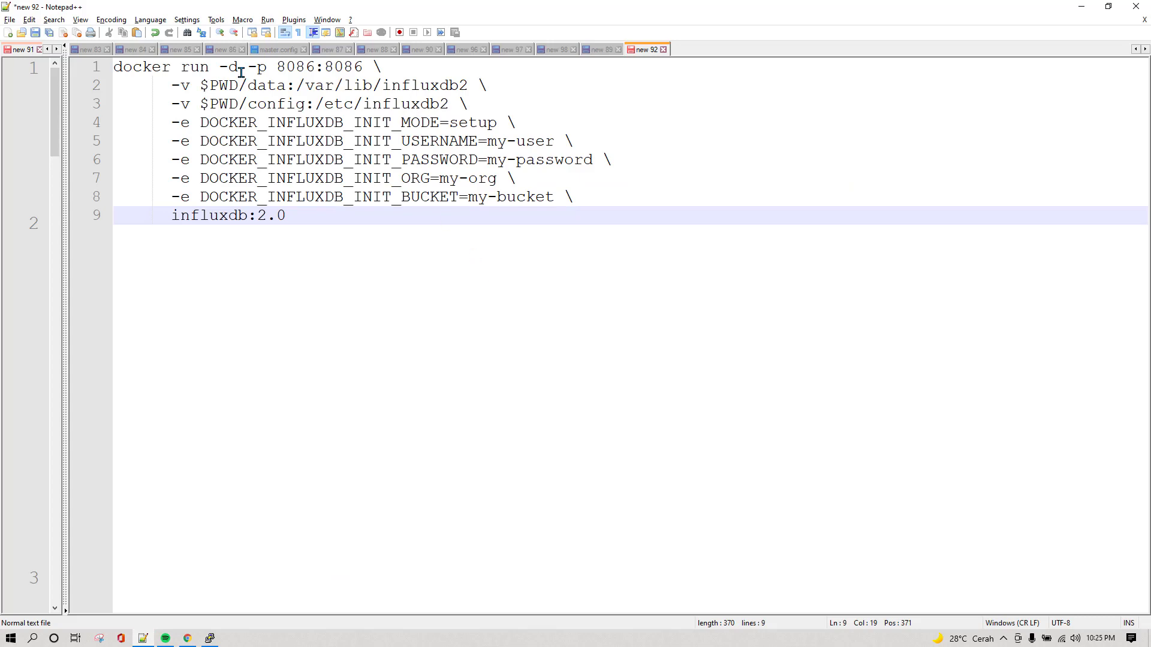
drag(117, 67, 247, 68)
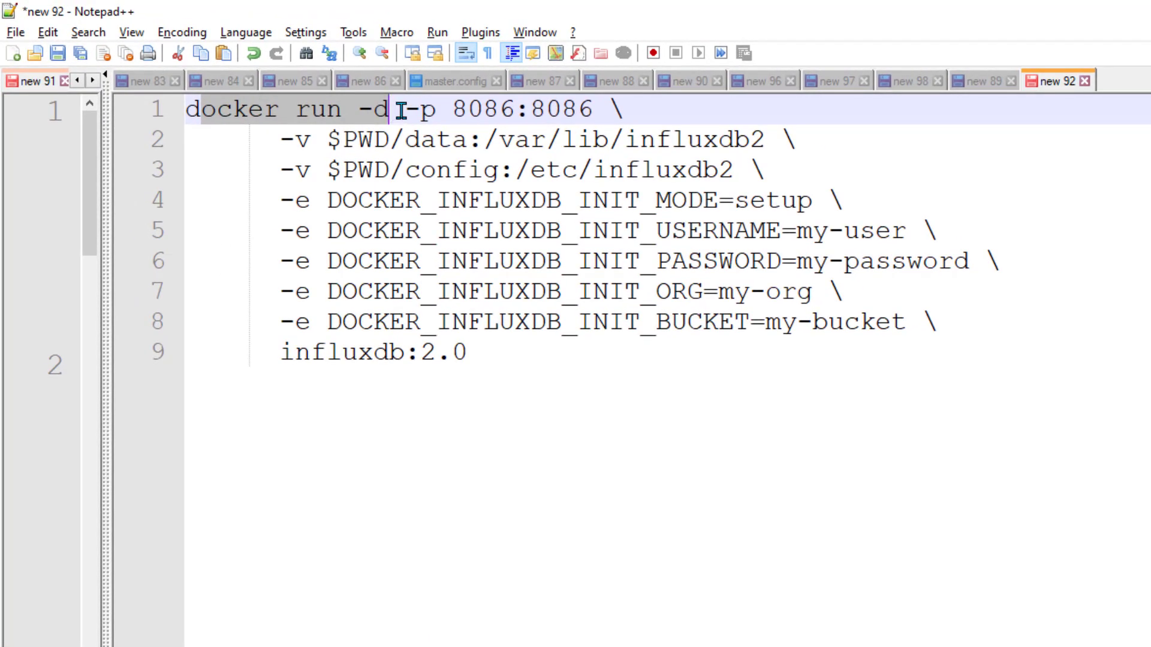
click(398, 111)
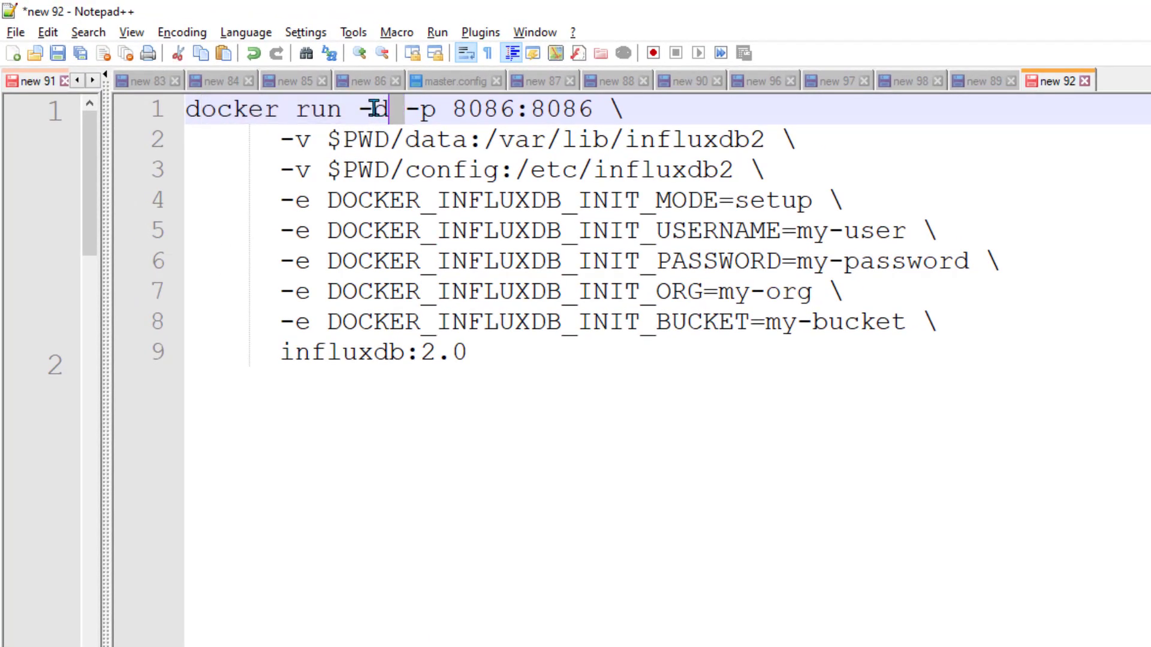
drag(374, 113, 412, 114)
click(412, 114)
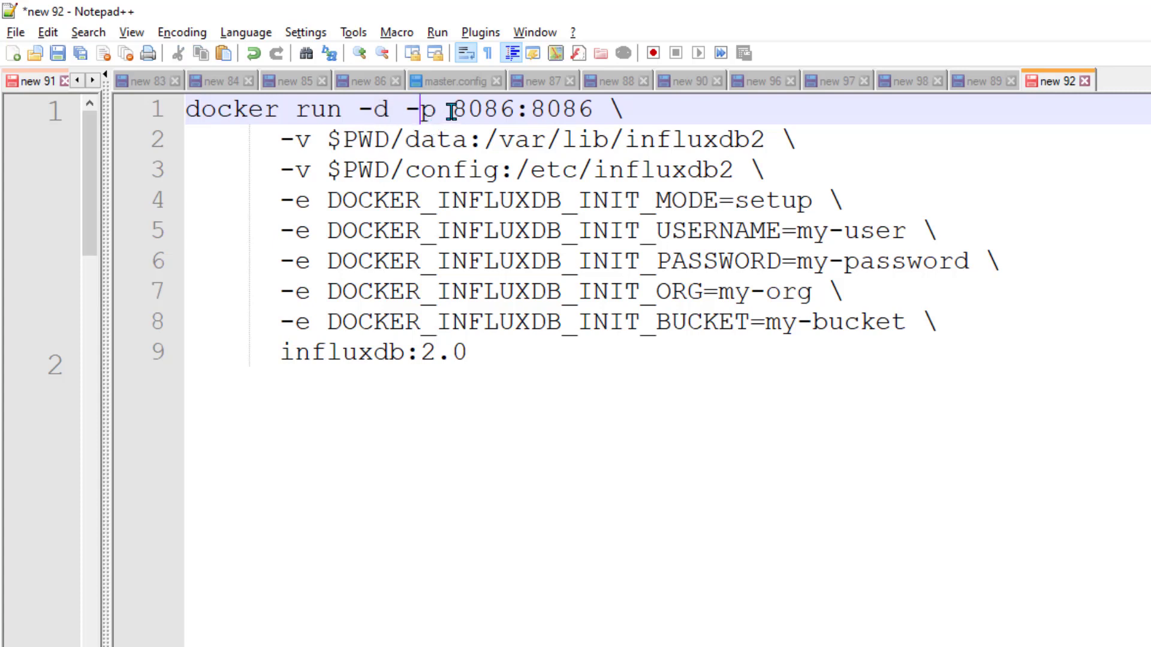
Highlight the 8086 port mapping, volume paths, setup mode and username variable to explain them
drag(451, 112, 508, 110)
drag(532, 112, 587, 111)
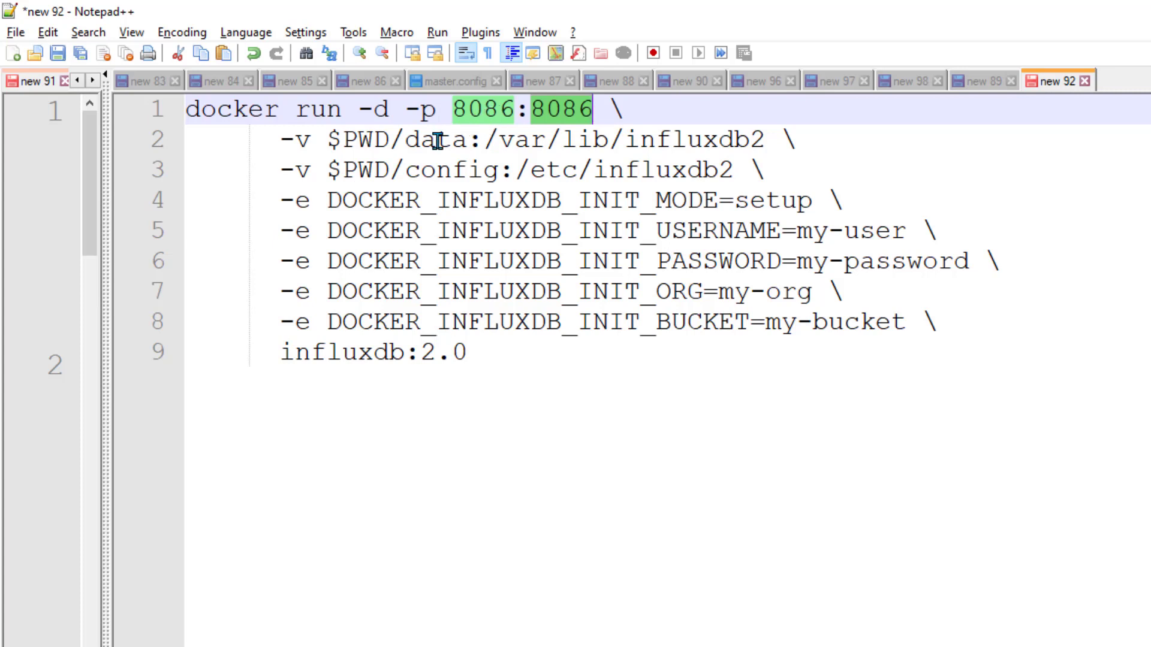
click(314, 144)
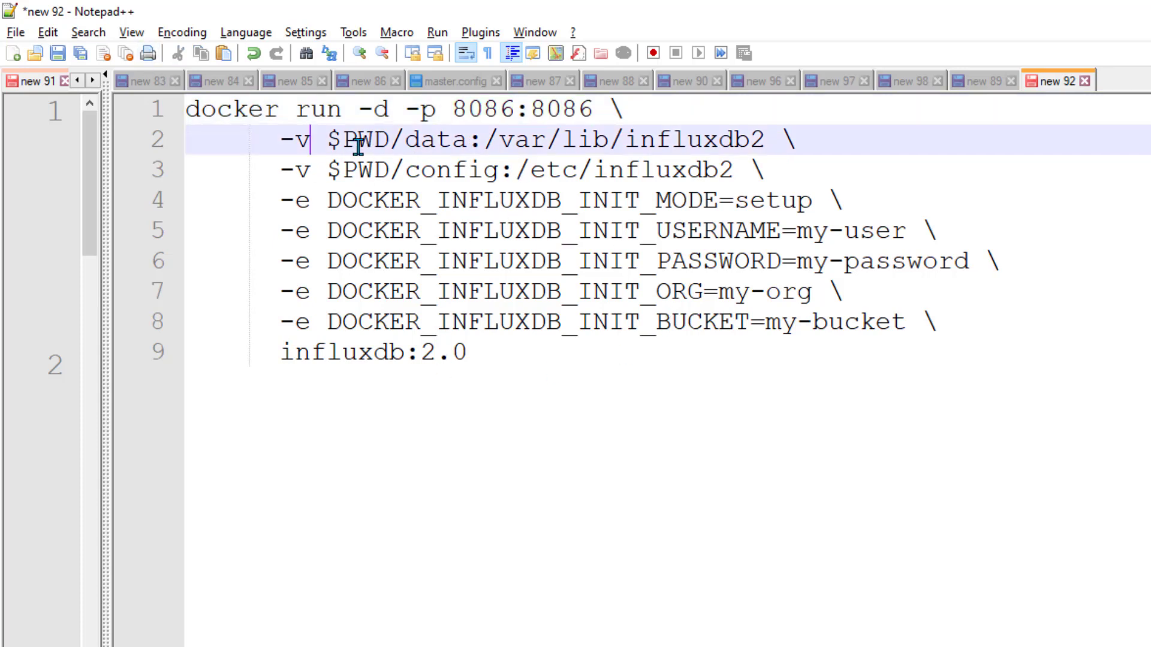
drag(398, 142, 744, 170)
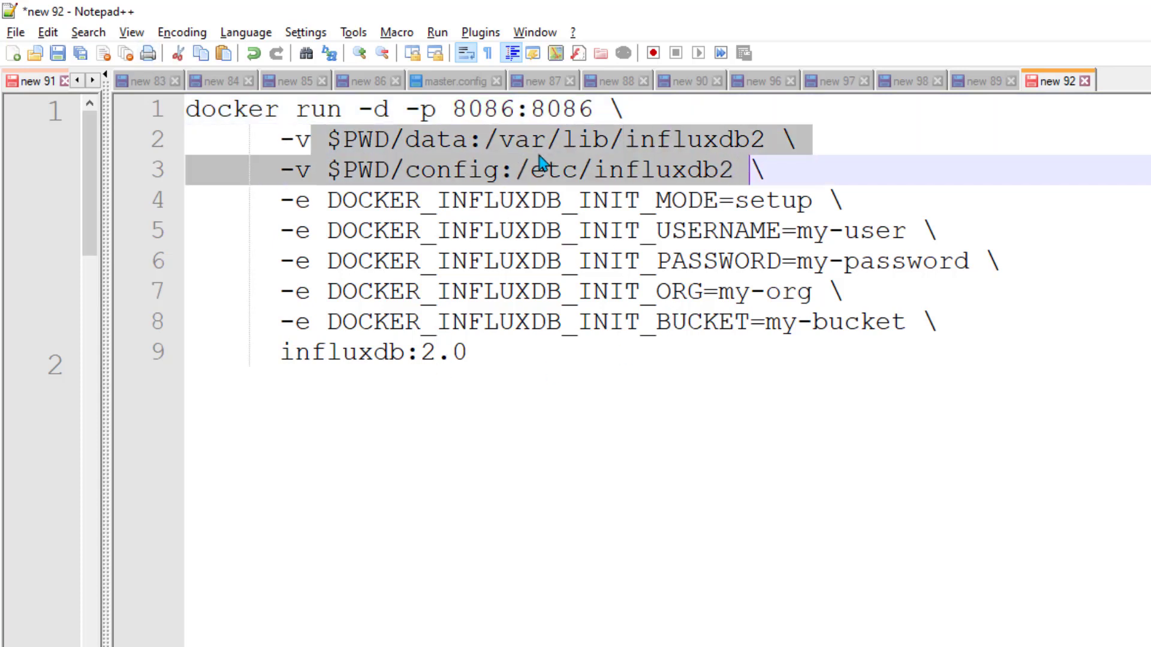
click(766, 157)
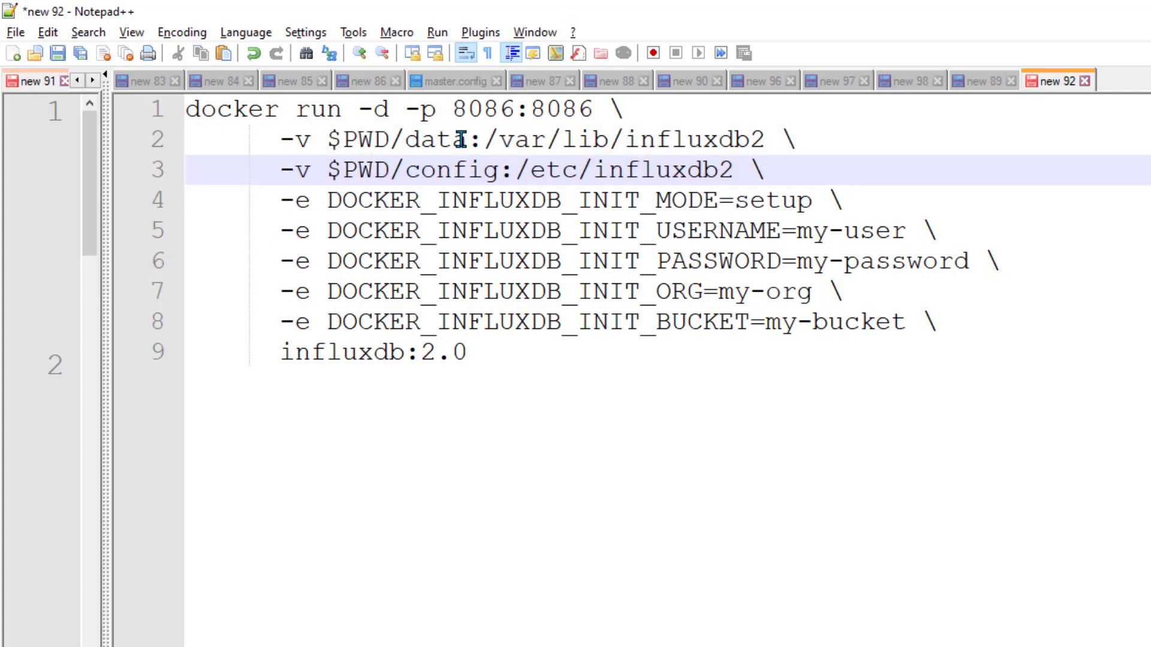
drag(500, 142, 298, 146)
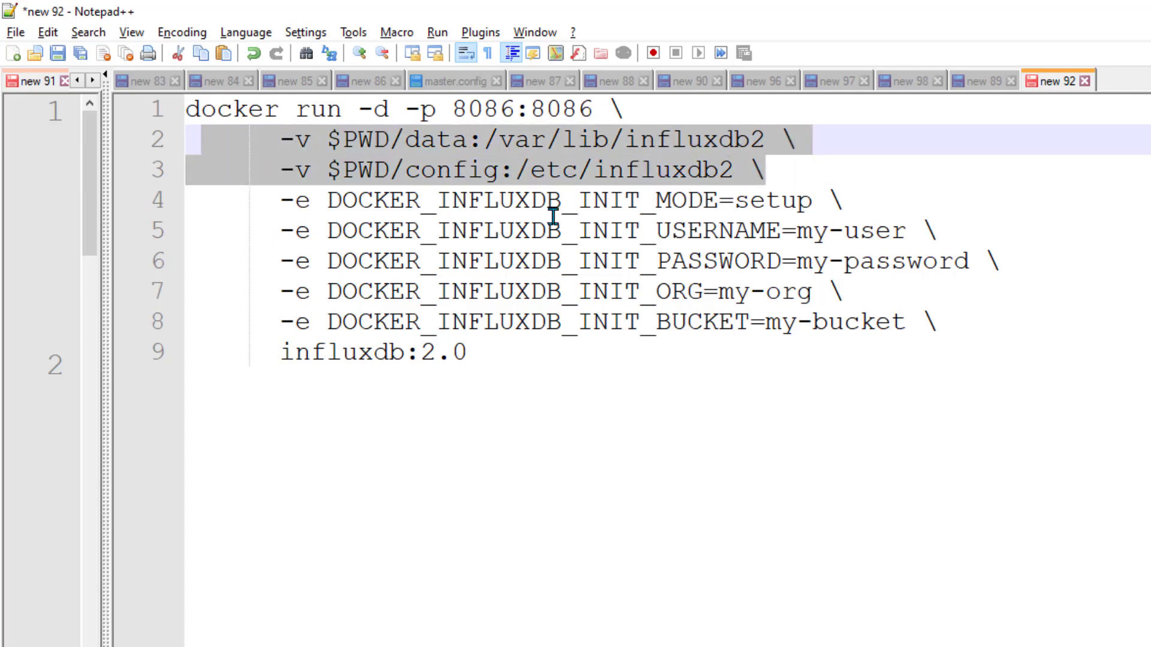
drag(278, 203, 845, 201)
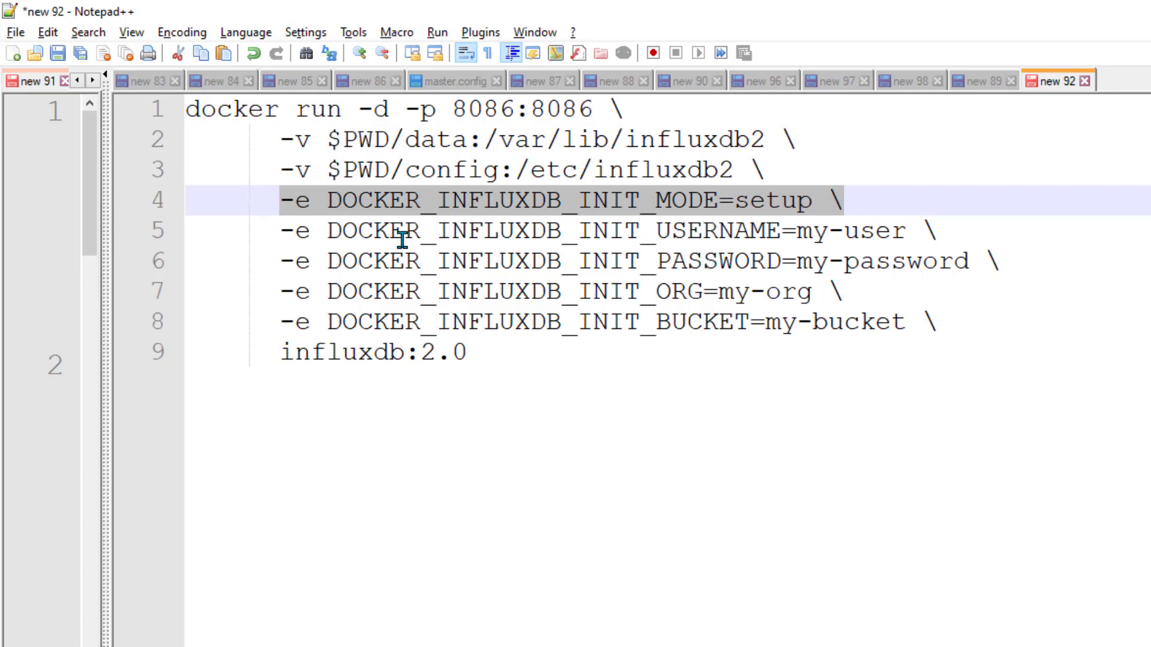
drag(359, 236, 704, 235)
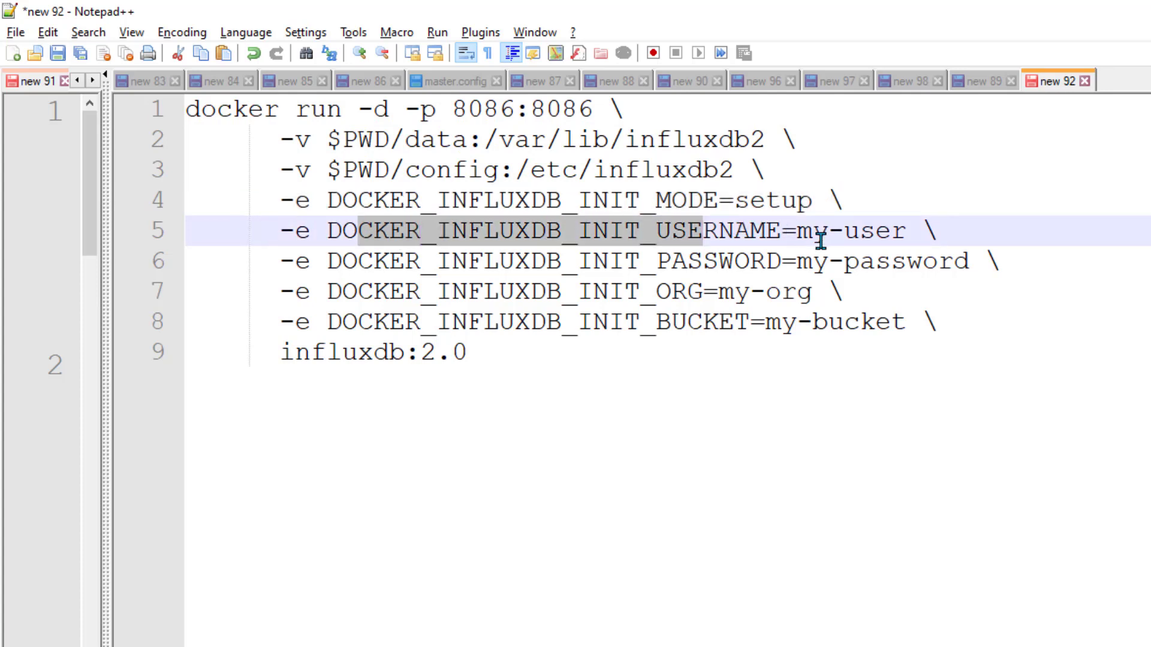
Replace the placeholder user, password and org with admin, a custom password and demo_org
drag(797, 235, 906, 235)
text(admin)
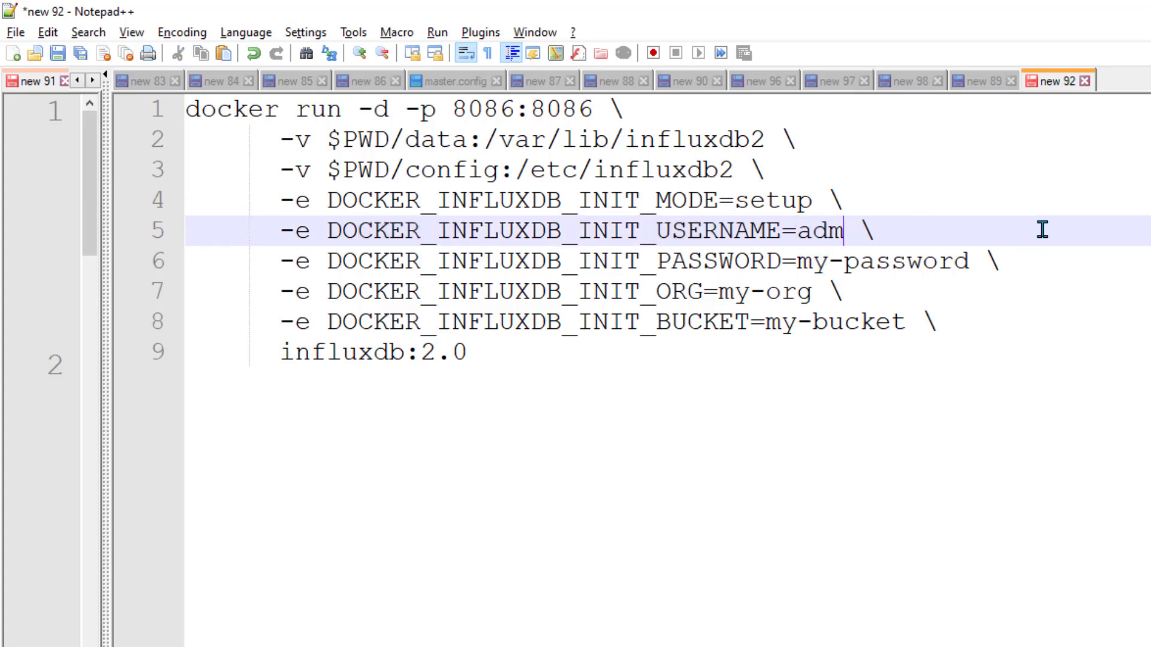
key(Down)
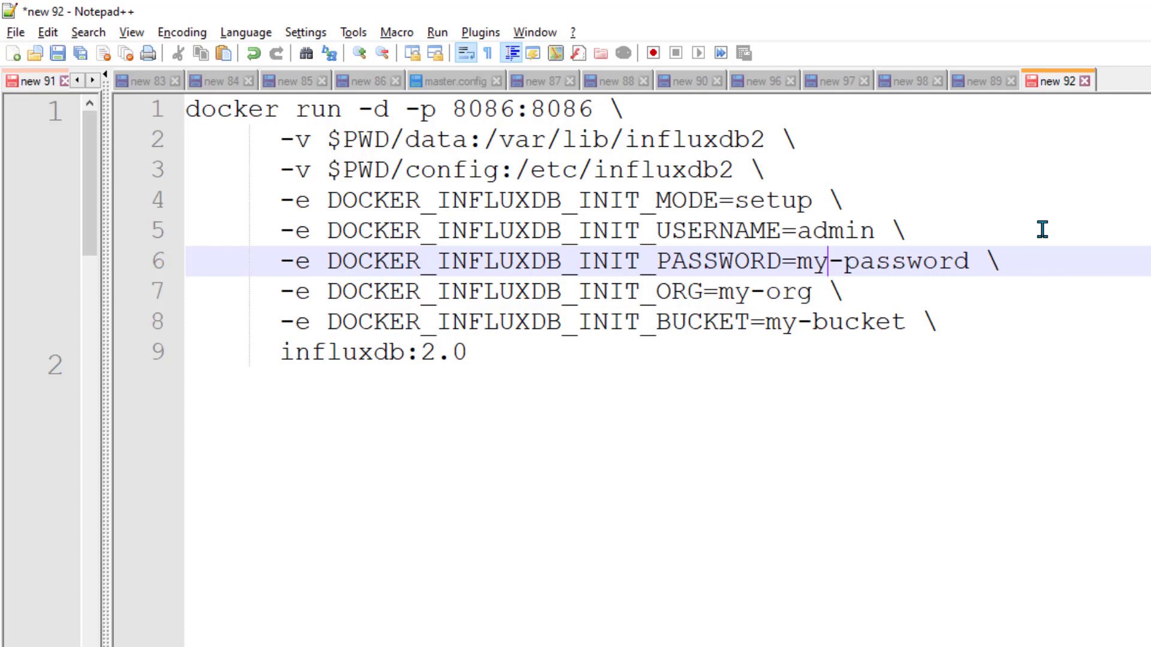
key(ctrl+shift+Right)
key(ctrl+shift+Right)
key(ctrl+shift+Right)
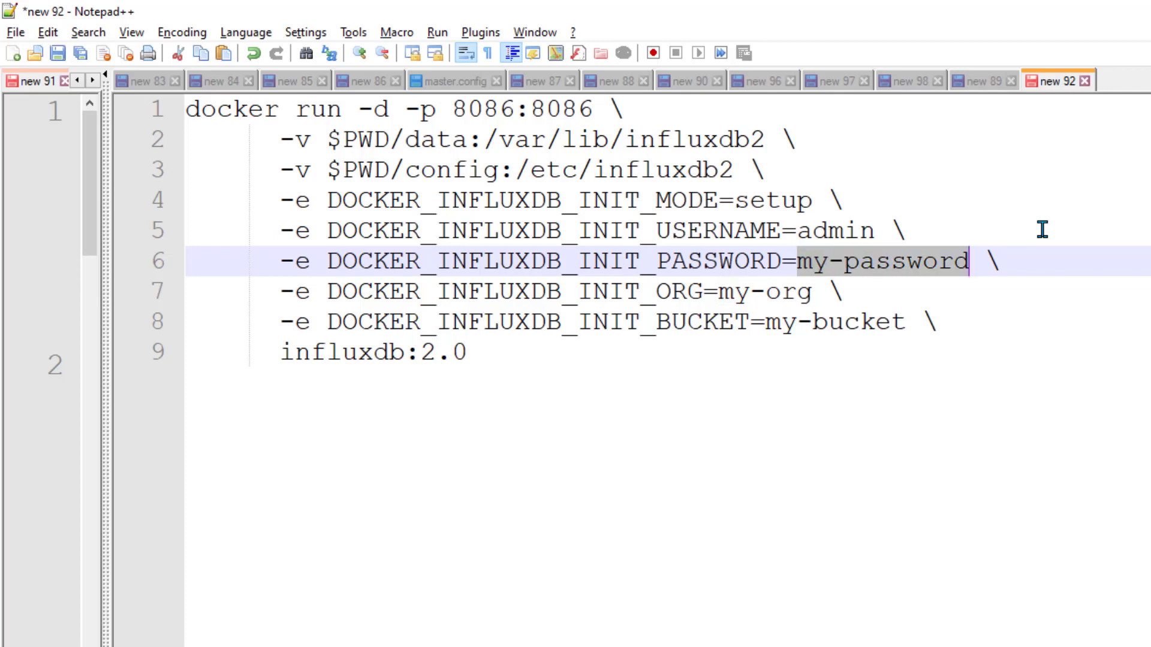
text(admin123)
key(Down)
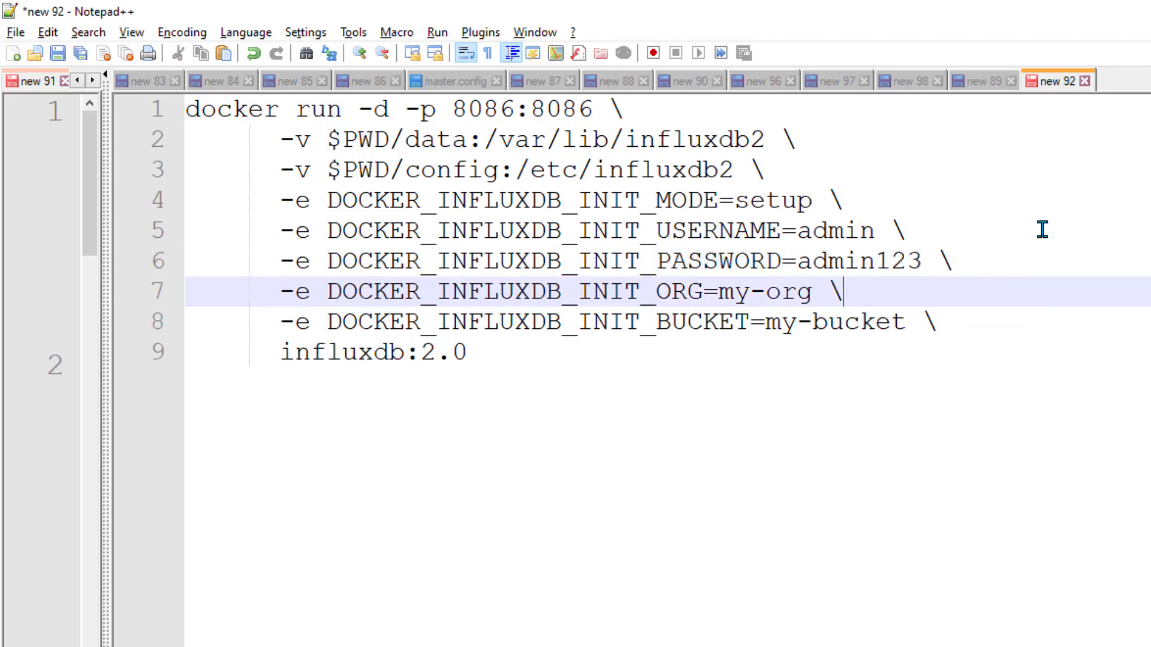
key(Left)
key(Left)
key(ctrl+shift+Left)
key(ctrl+shift+Left)
key(ctrl+shift+Left)
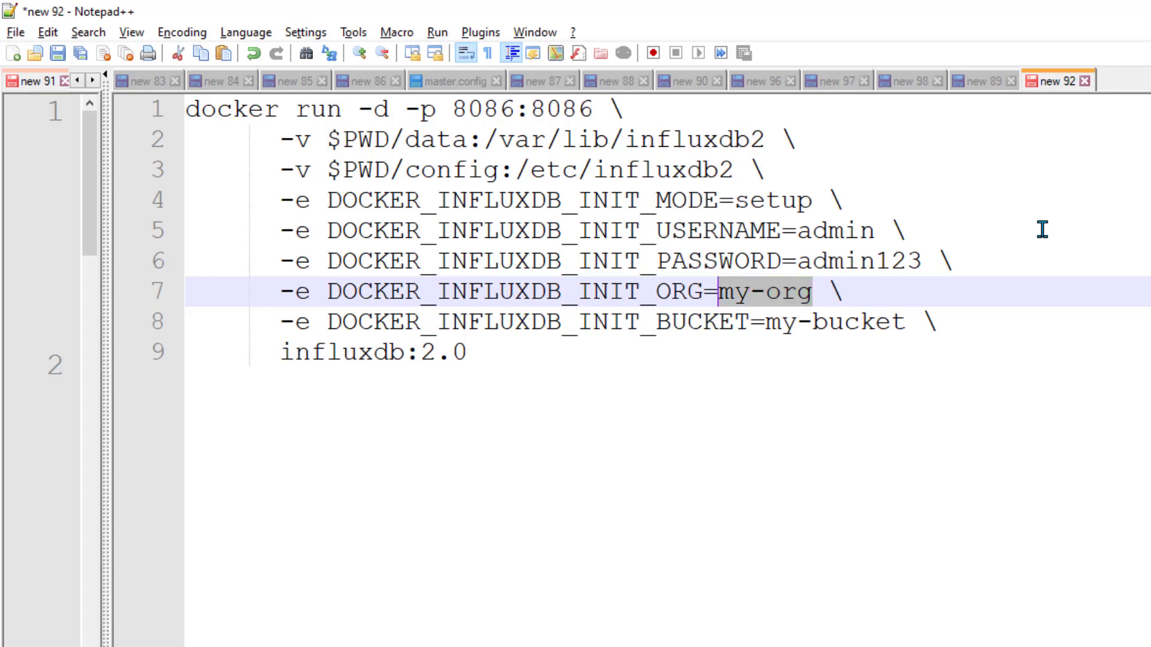
text(demo_org)
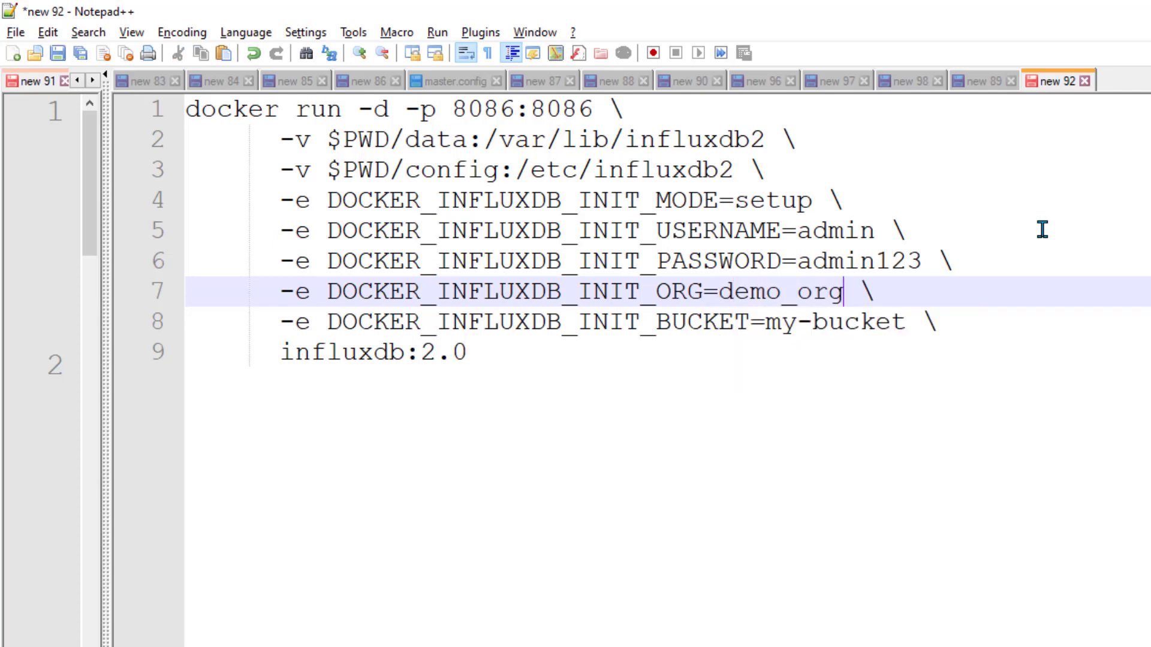
Change the bucket from my-bucket to telegraf and select the whole edited command
key(Down)
key(Left)
key(Left)
key(Left)
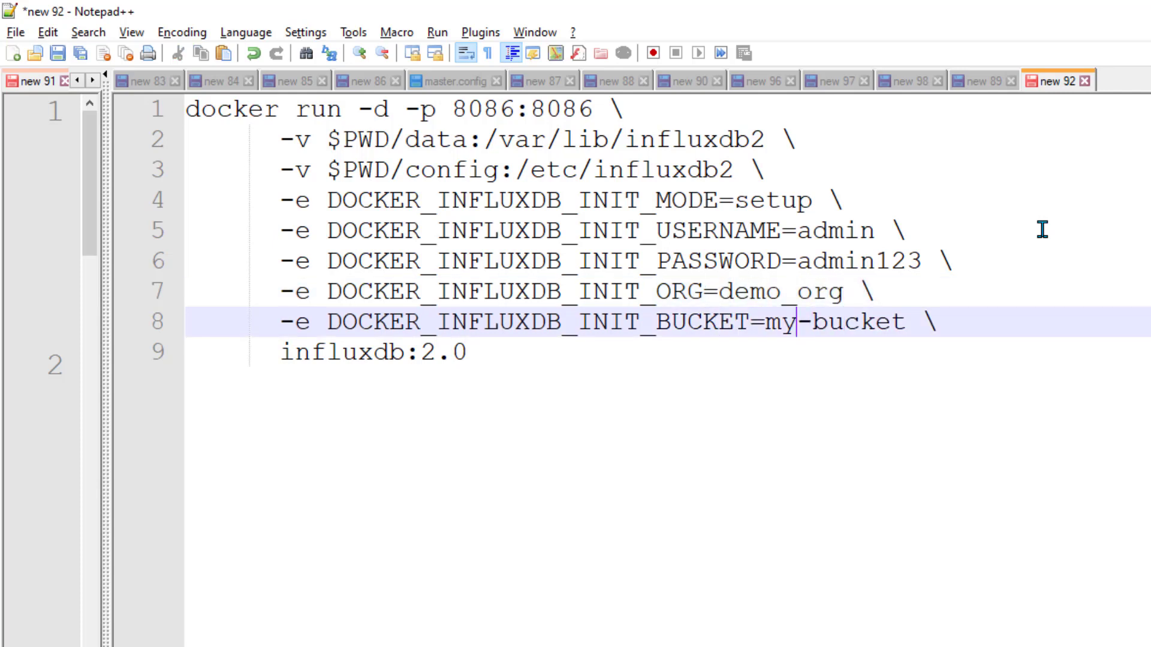
key(ctrl+Left)
key(ctrl+shift+Right)
key(ctrl+shift+Right)
key(ctrl+shift+Right)
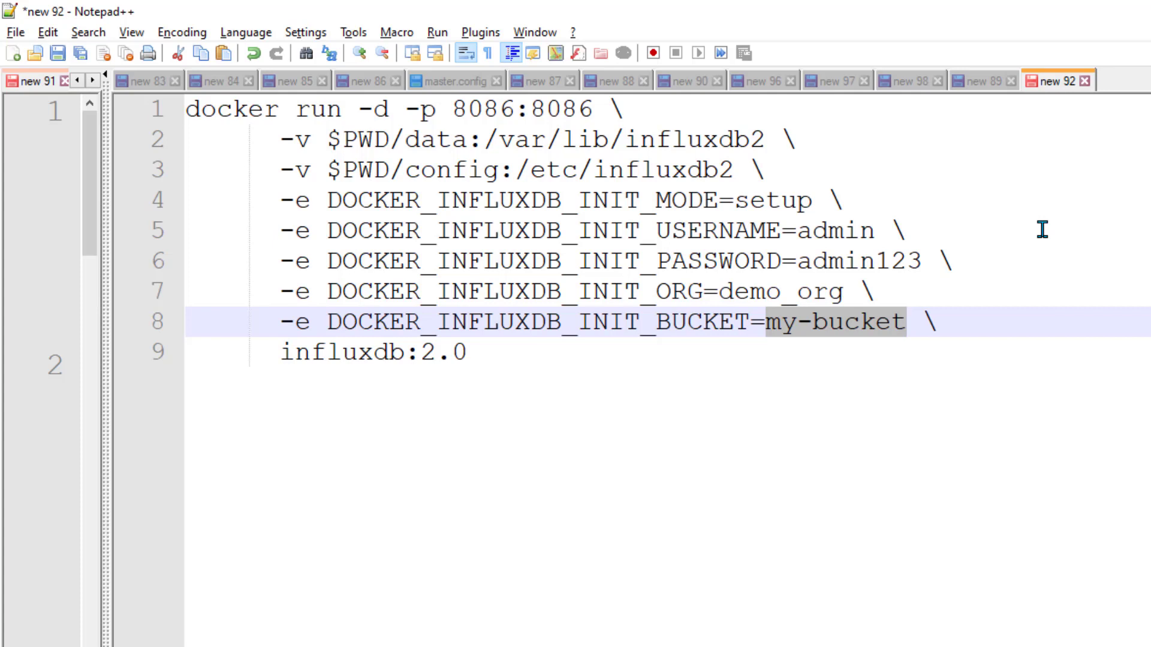
text(telegraf)
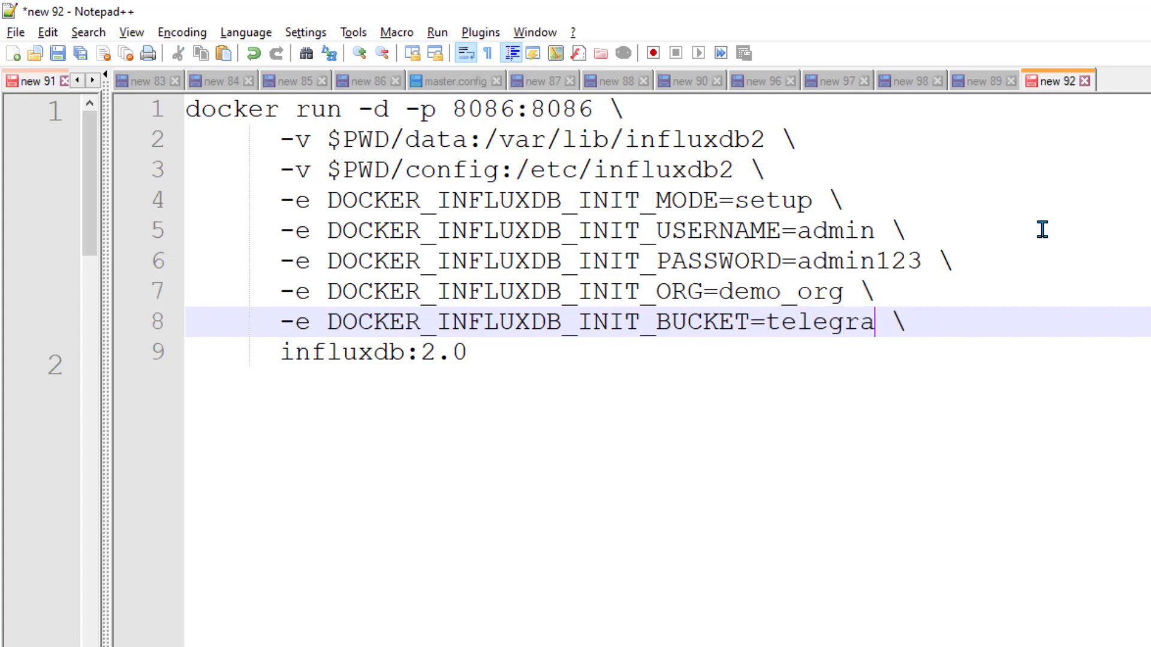
key(Down)
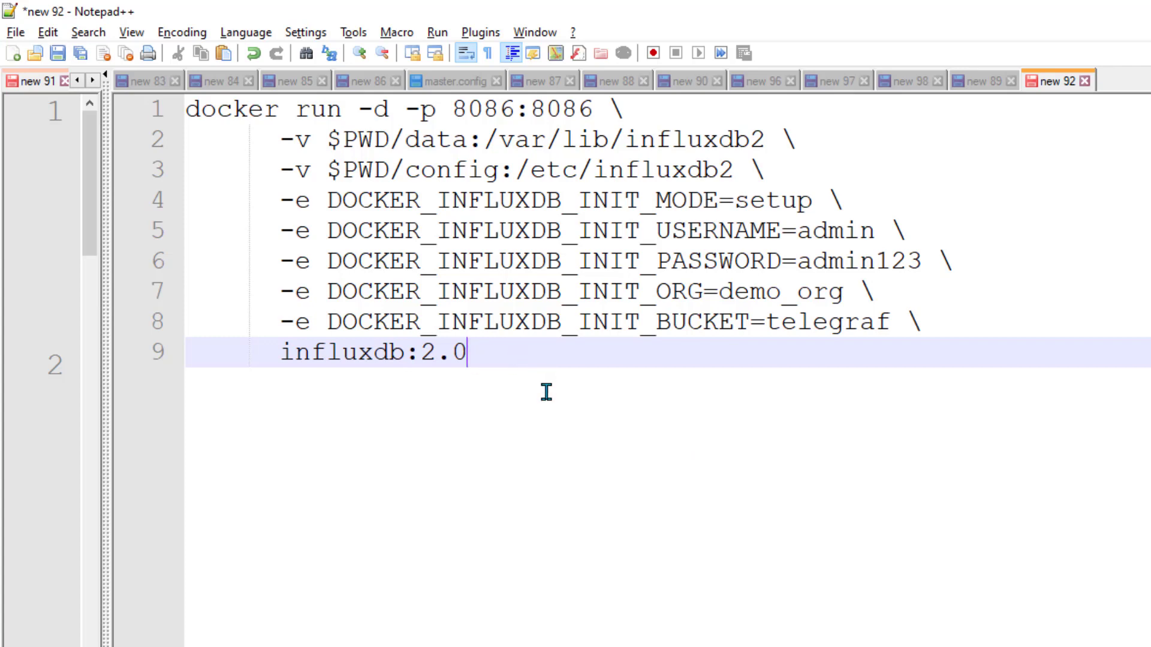
key(ctrl+a)
key(ctrl+c)
key(alt+Tab)
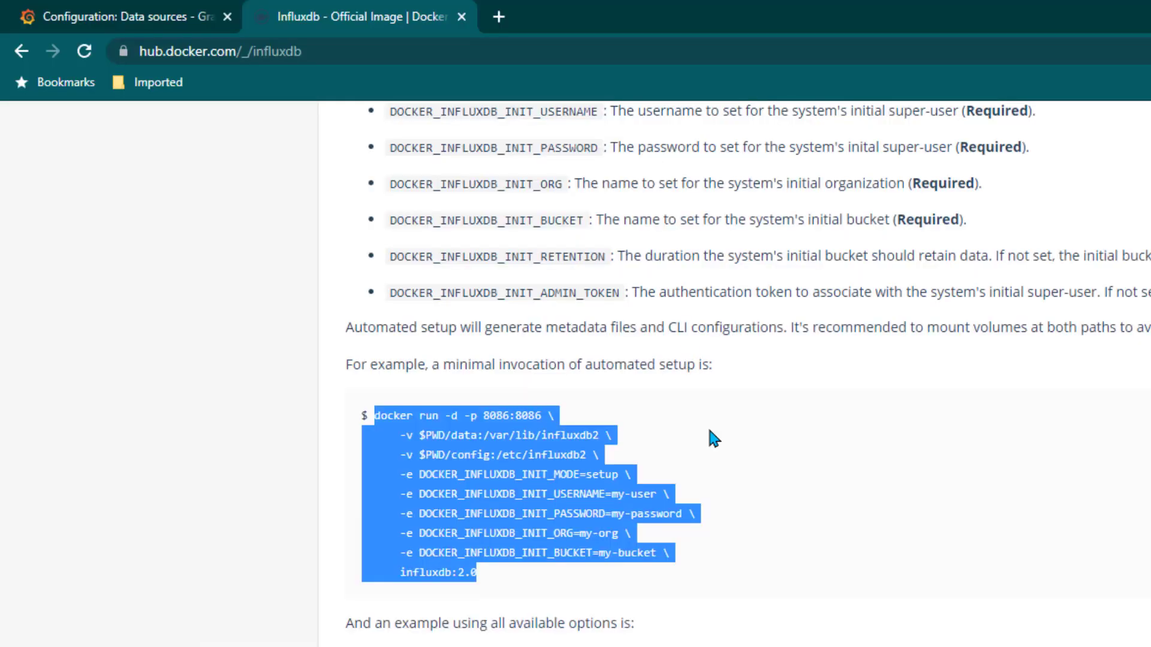
Run the edited influxdb:2.0 docker run command in PuTTY and check it with docker container ls -a
key(alt+Tab)
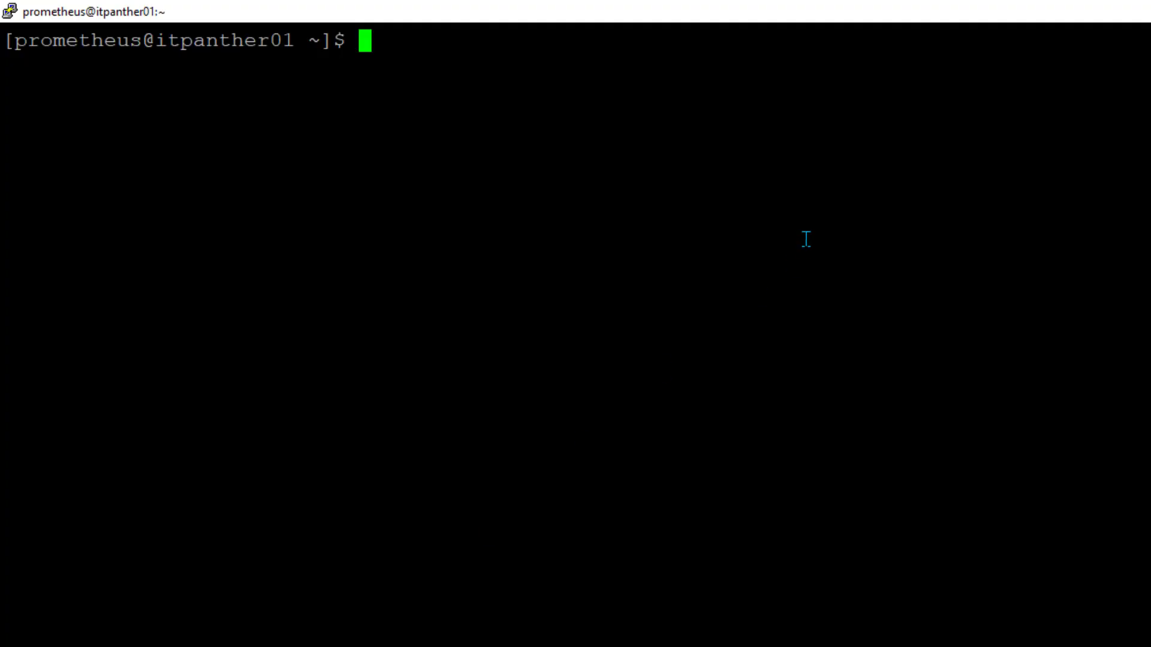
right_click(903, 221)
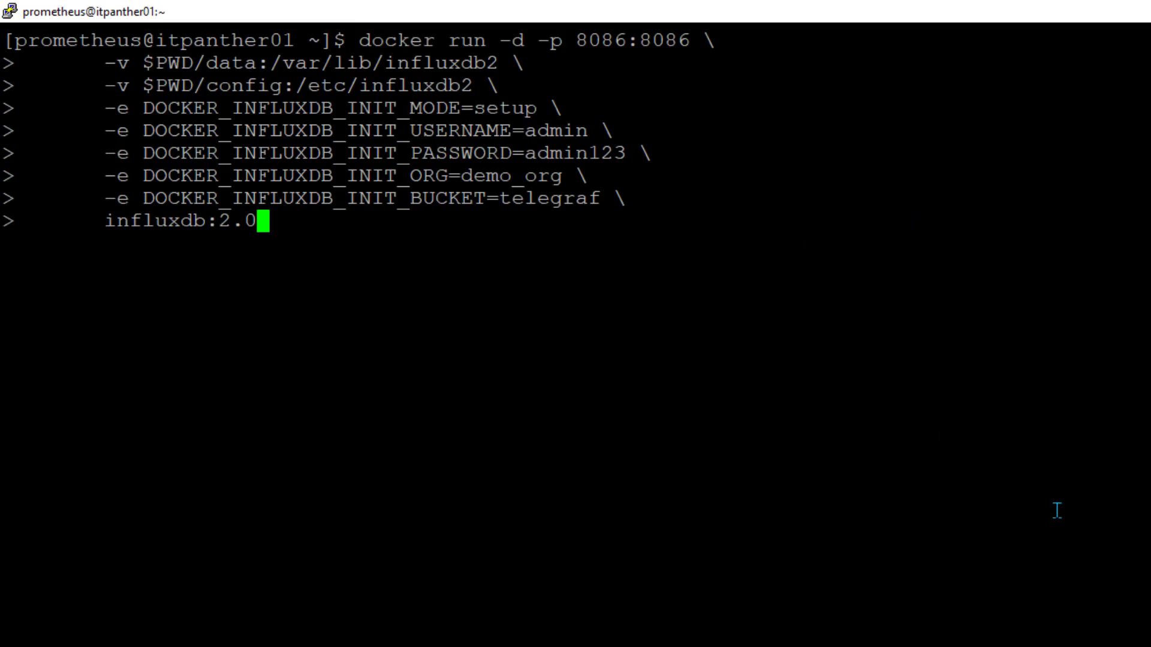
key(Return)
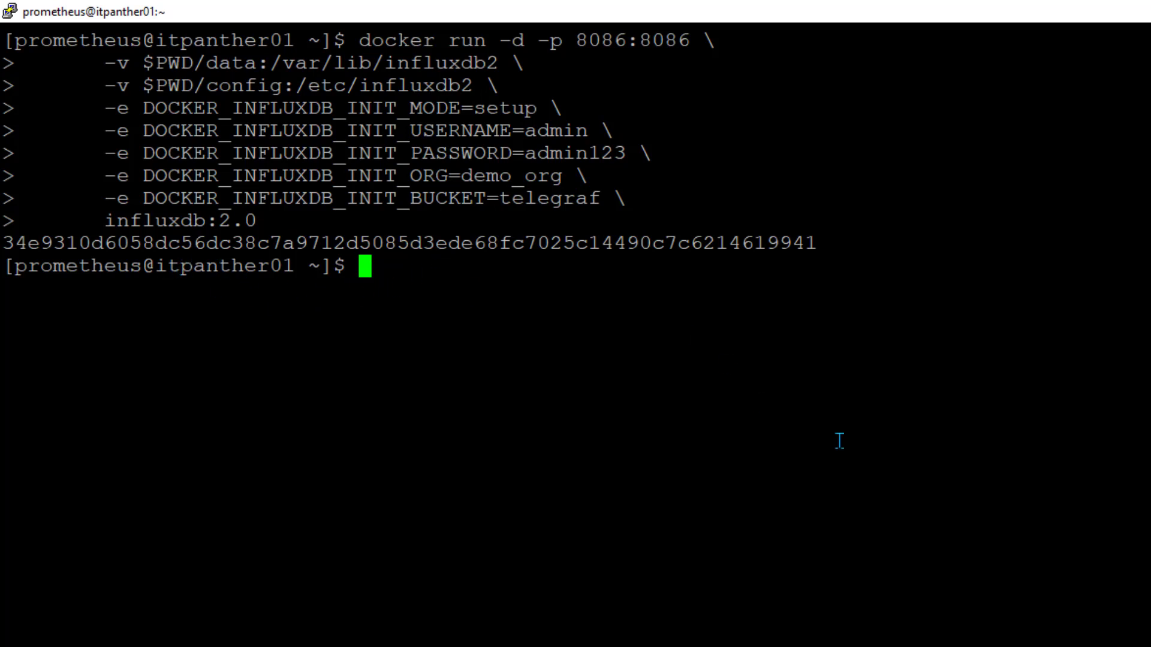
text(docker conta)
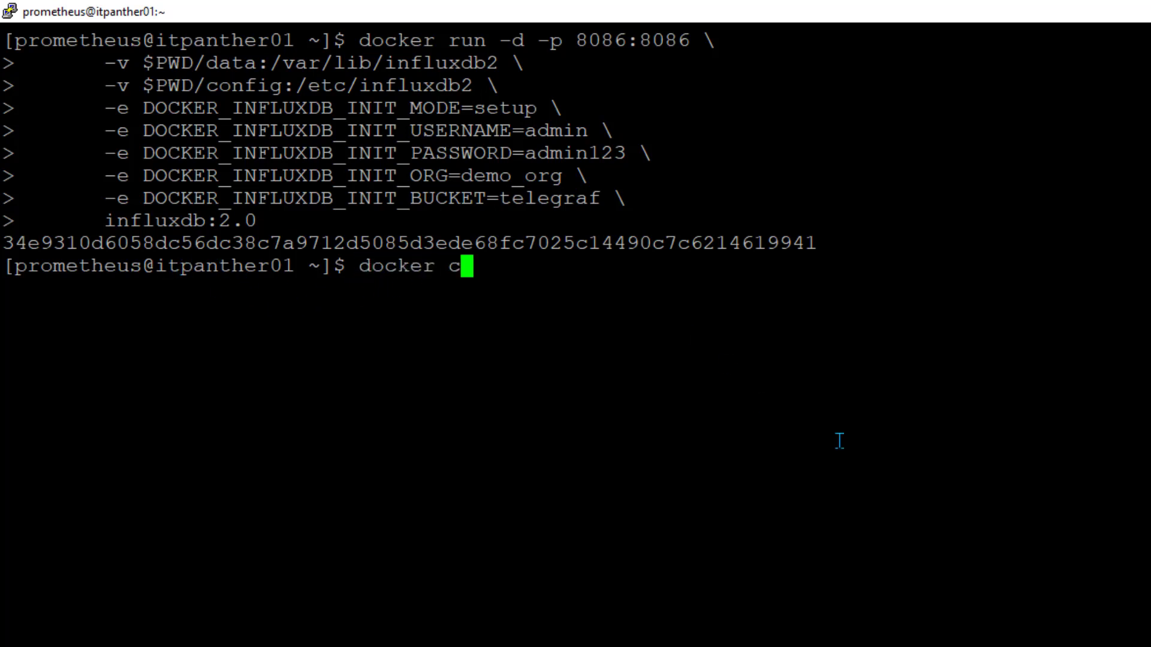
text(iner ls -a)
key(Return)
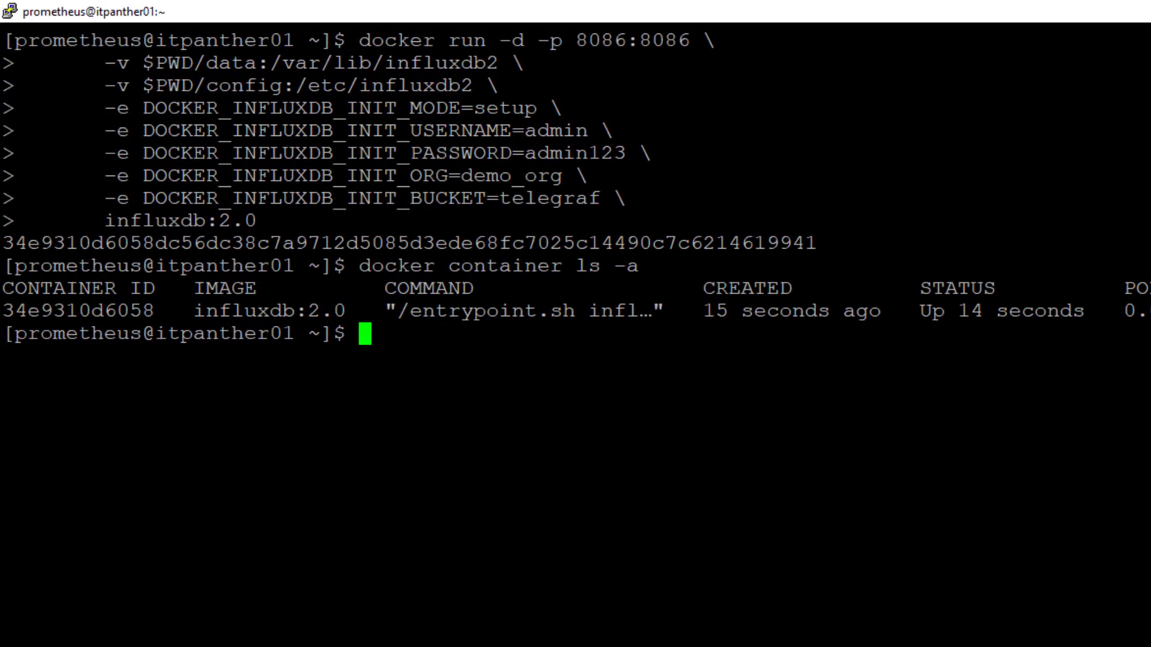
Telnet to localhost 8086 to confirm the port accepts connections, then close the session
text(teln)
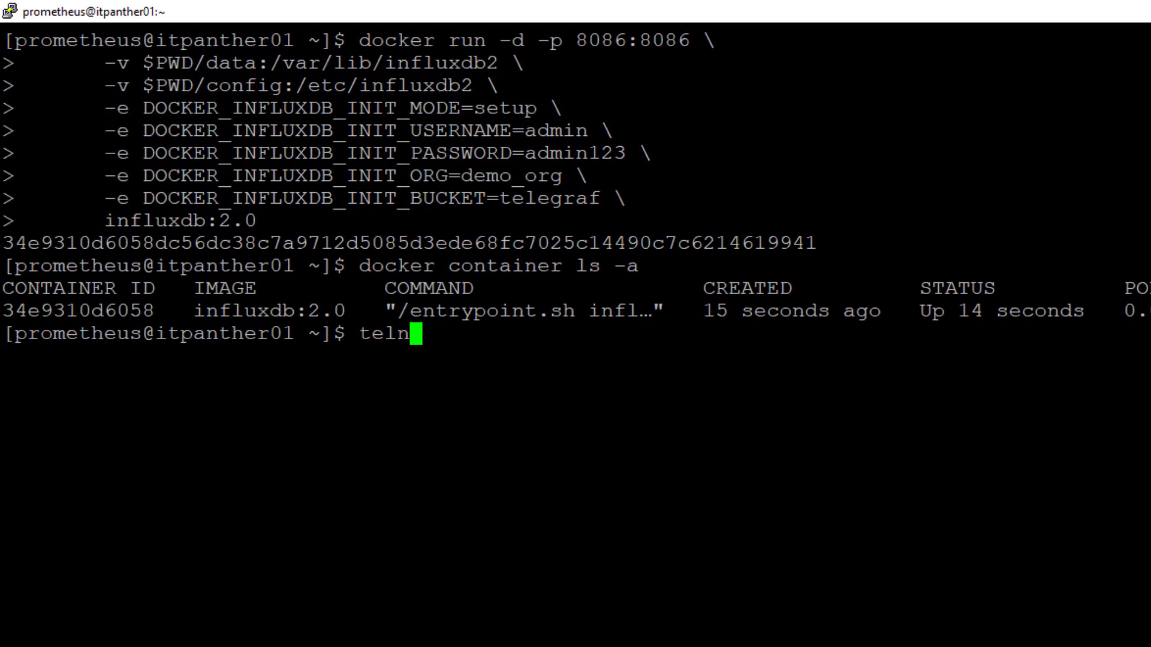
text(et localhost 8086)
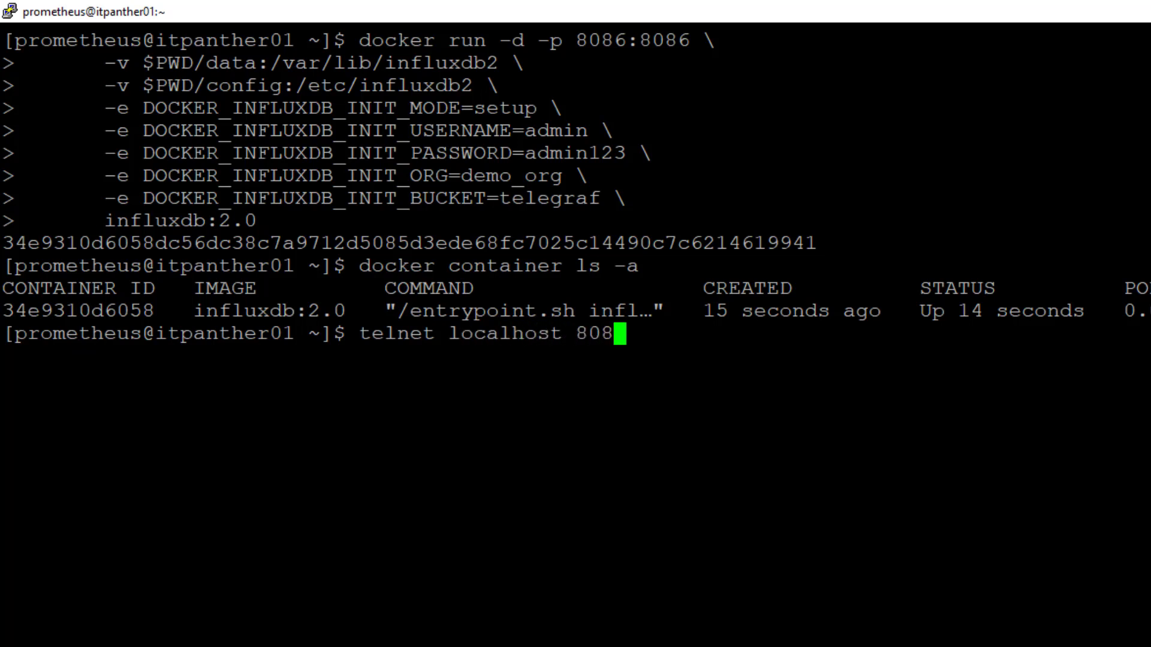
key(Return)
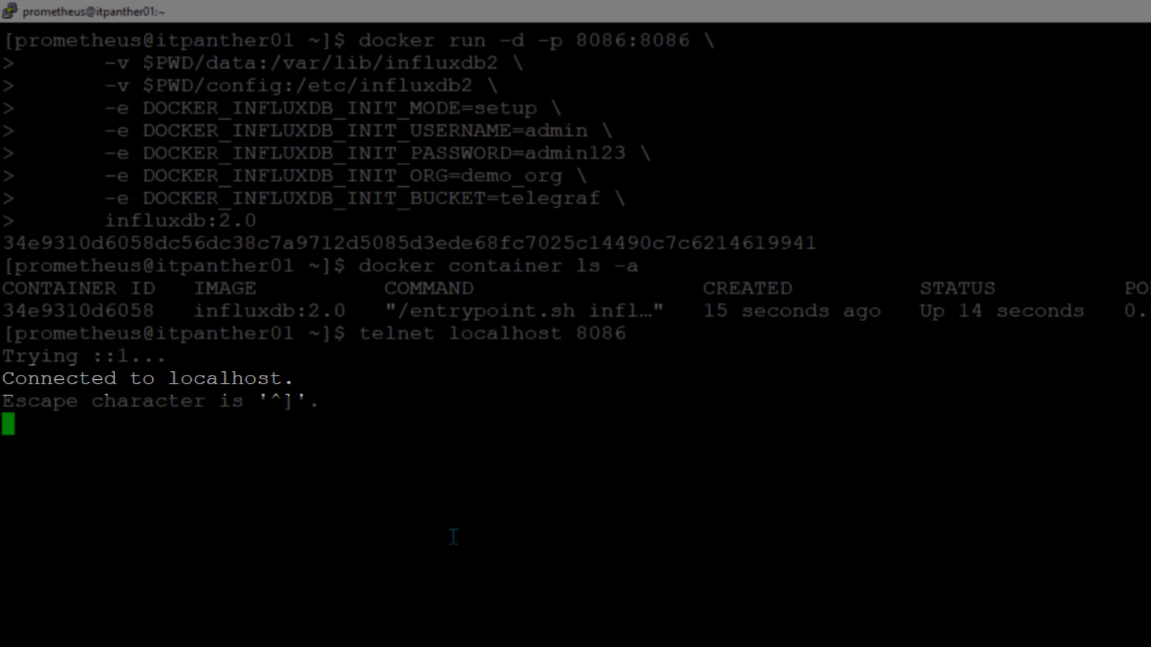
key(ctrl+c)
key(Return)
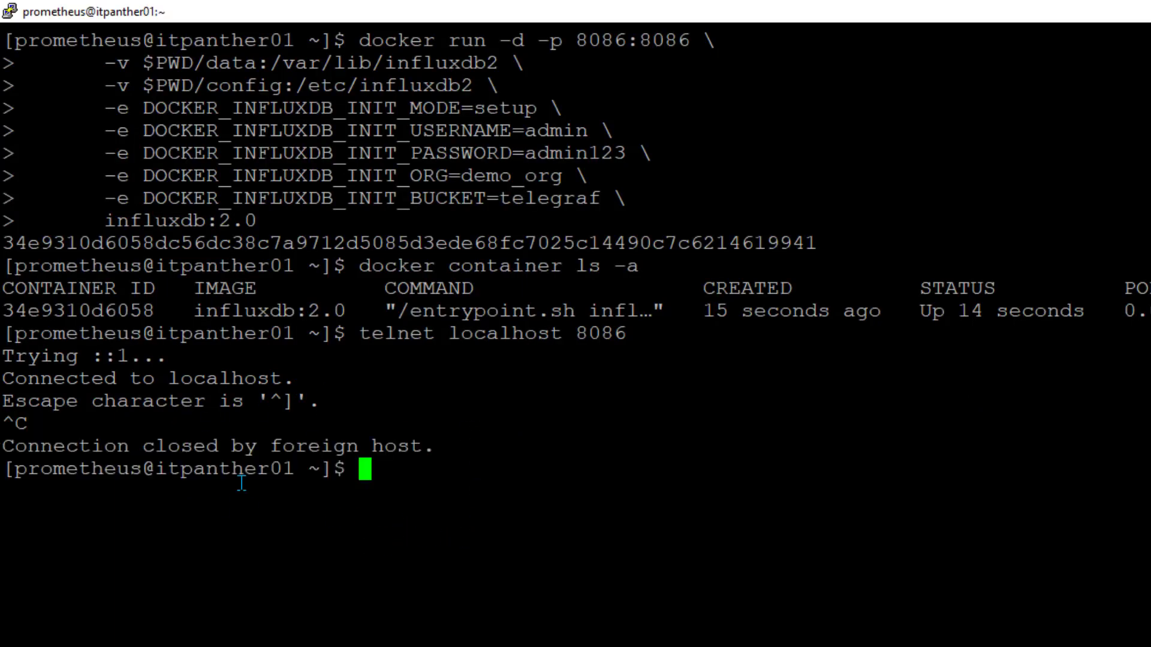
key(Return)
key(Return)
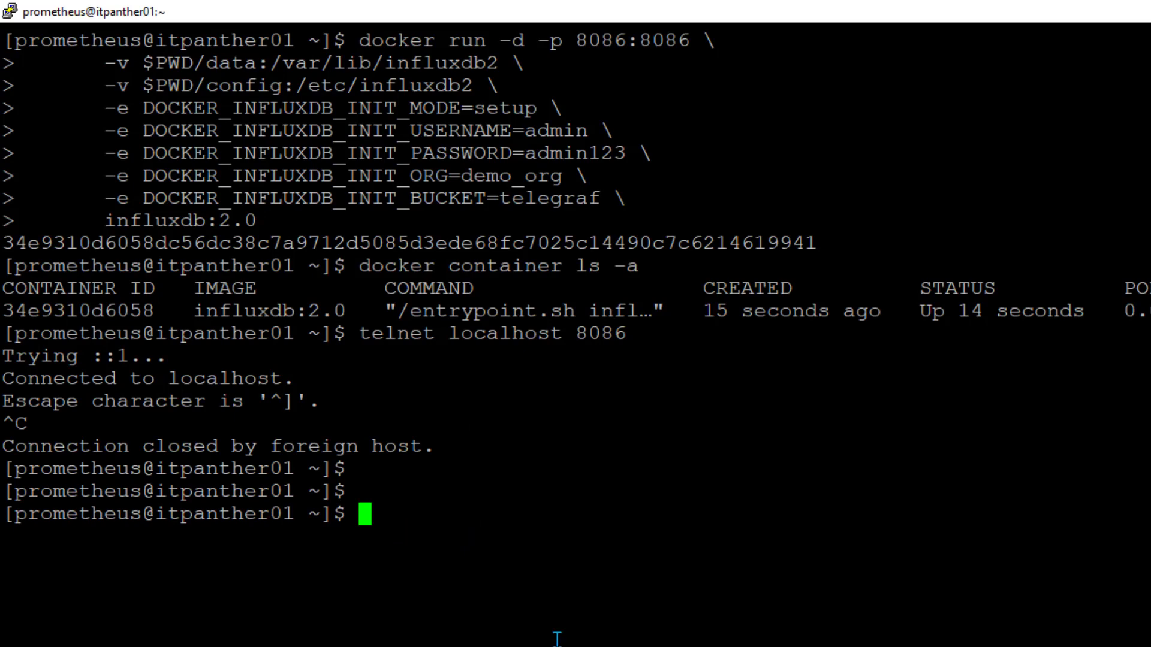
Open the server address 34.123.232.235 on port 8086 in a new Chrome tab
key(alt+Tab)
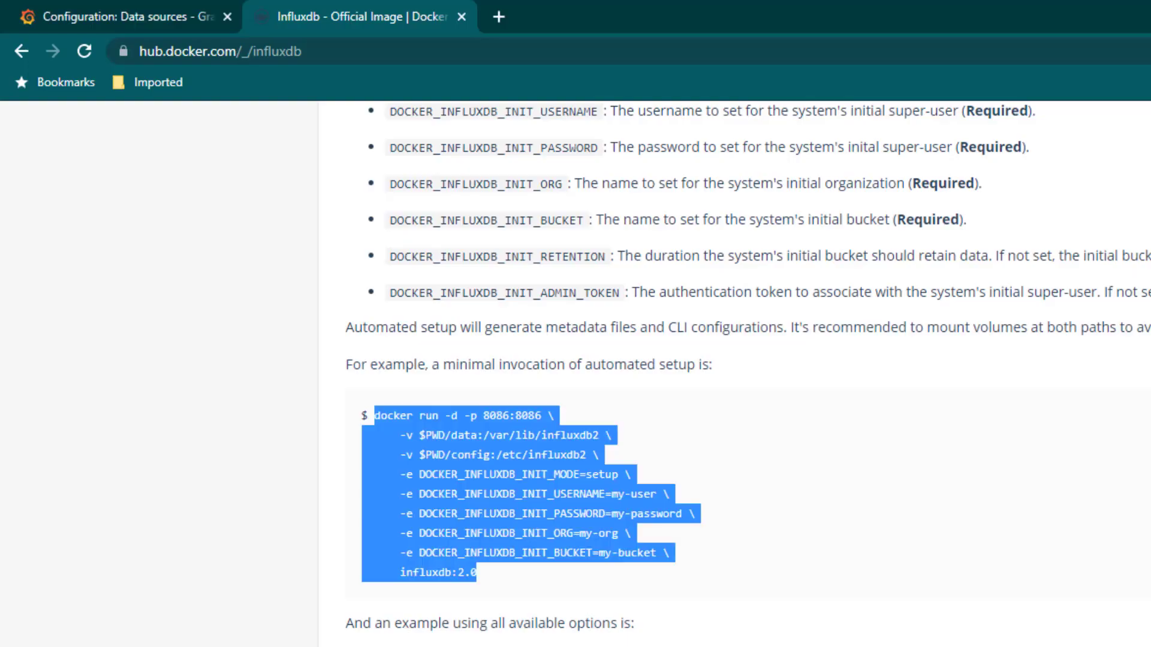
click(177, 15)
drag(290, 47, 203, 47)
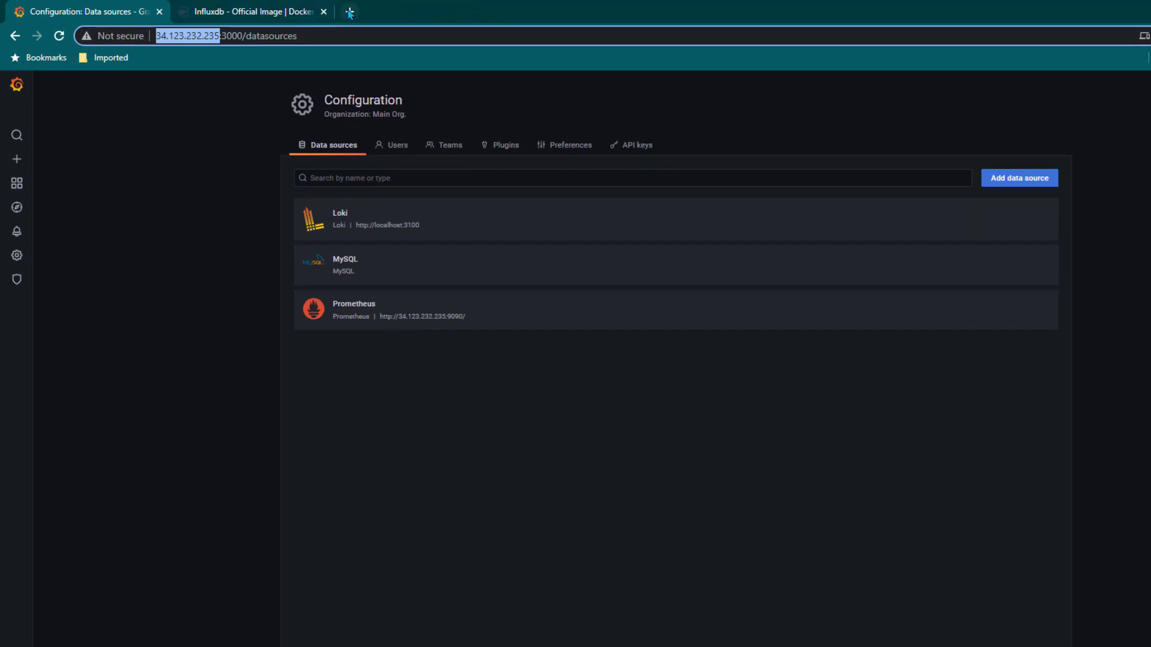
click(350, 13)
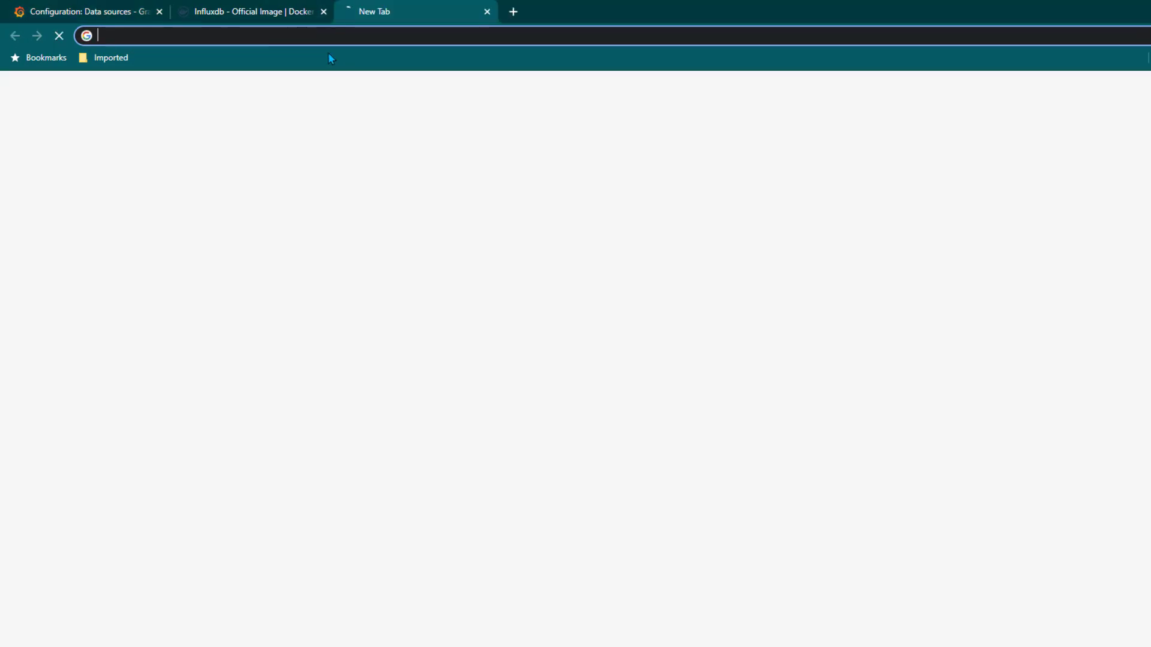
key(ctrl+v)
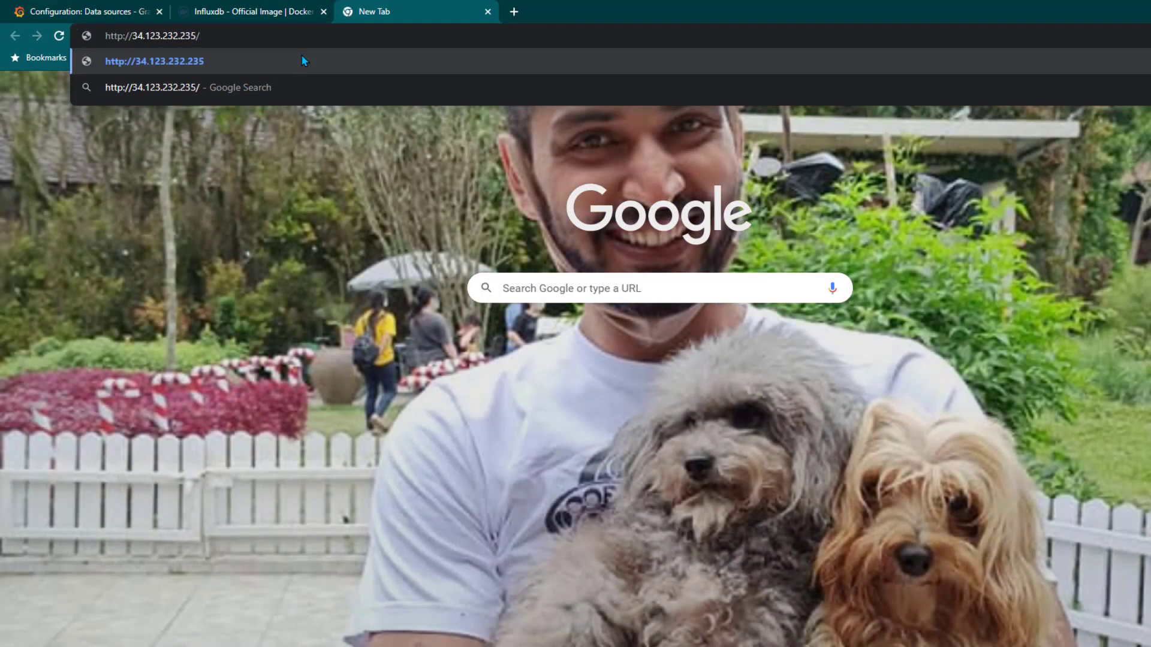
key(BackSpace)
text(:8086)
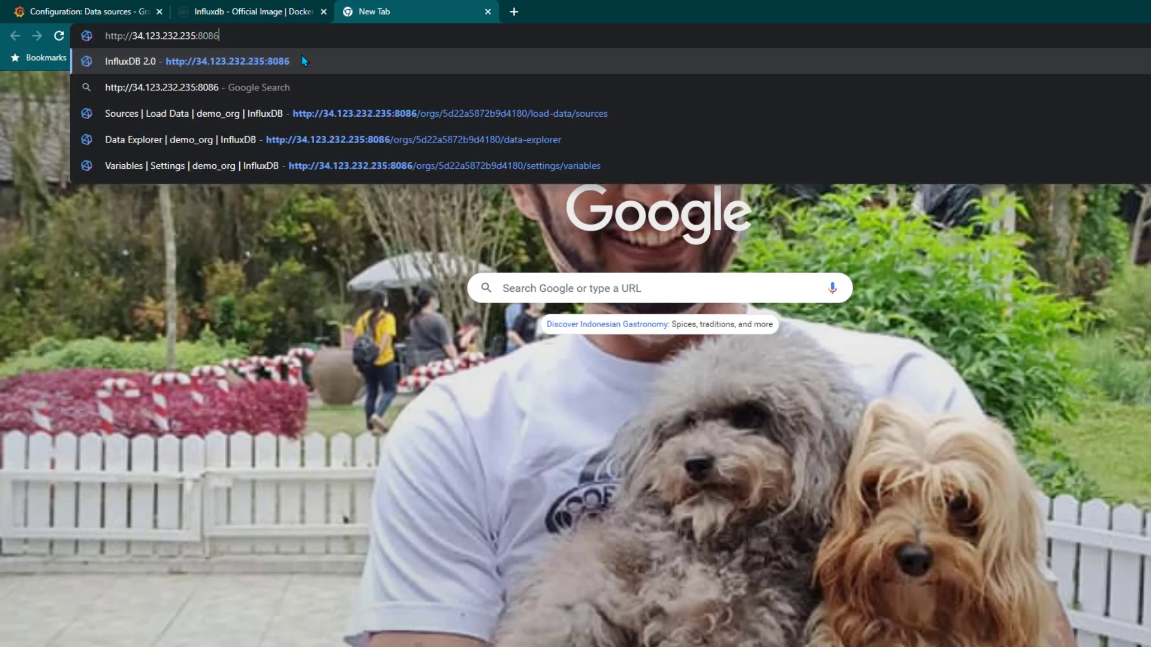
key(Return)
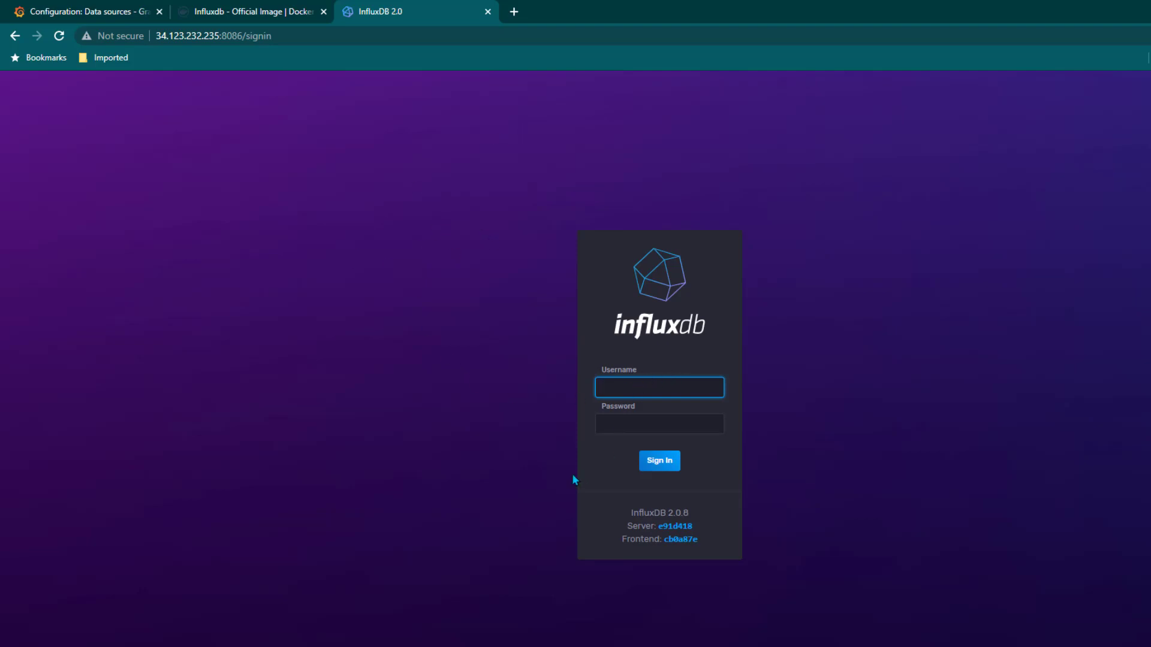
Sign in to InfluxDB as admin using the password from the docker command notes
key(alt+Tab)
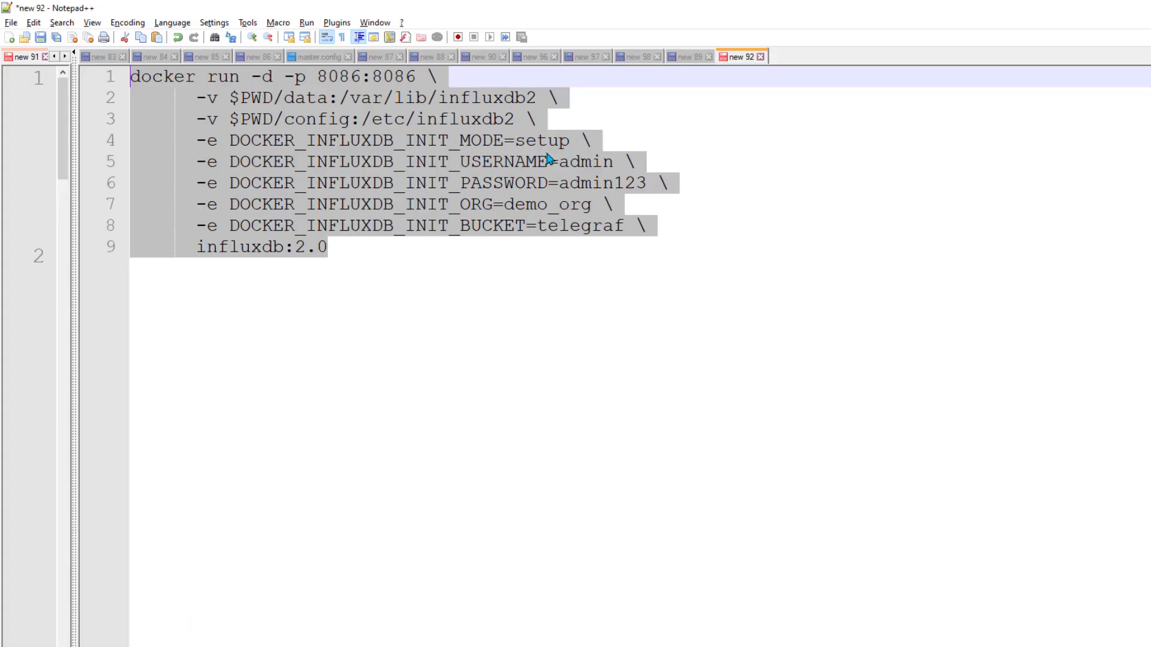
click(546, 156)
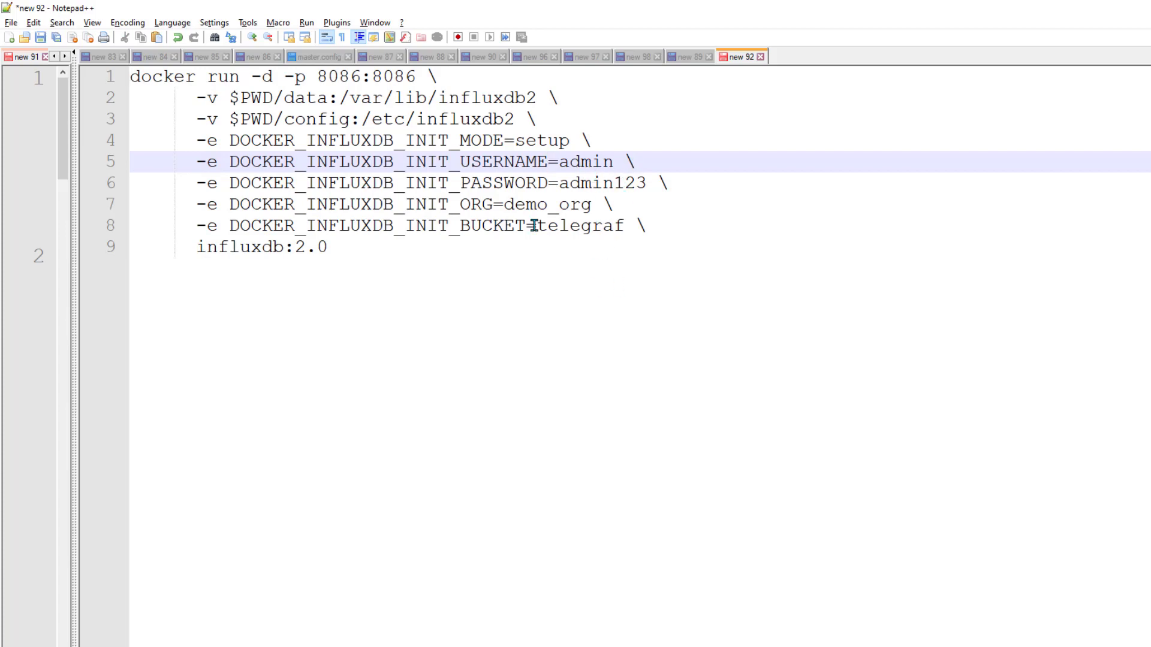
key(alt+Tab)
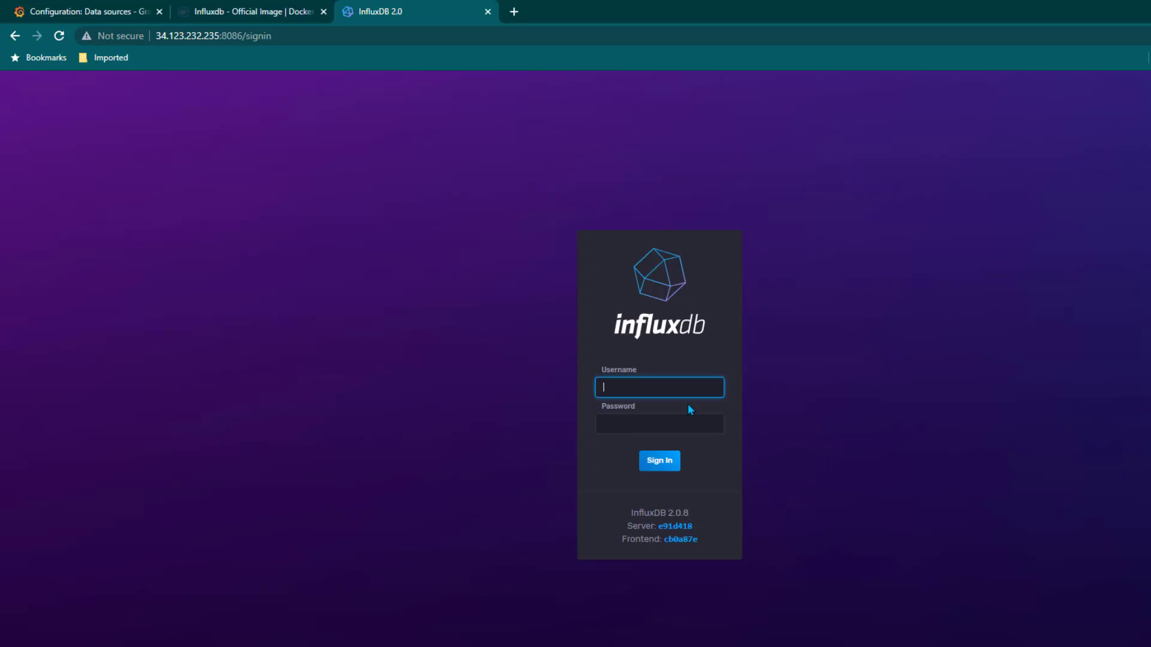
text(admin)
key(Tab)
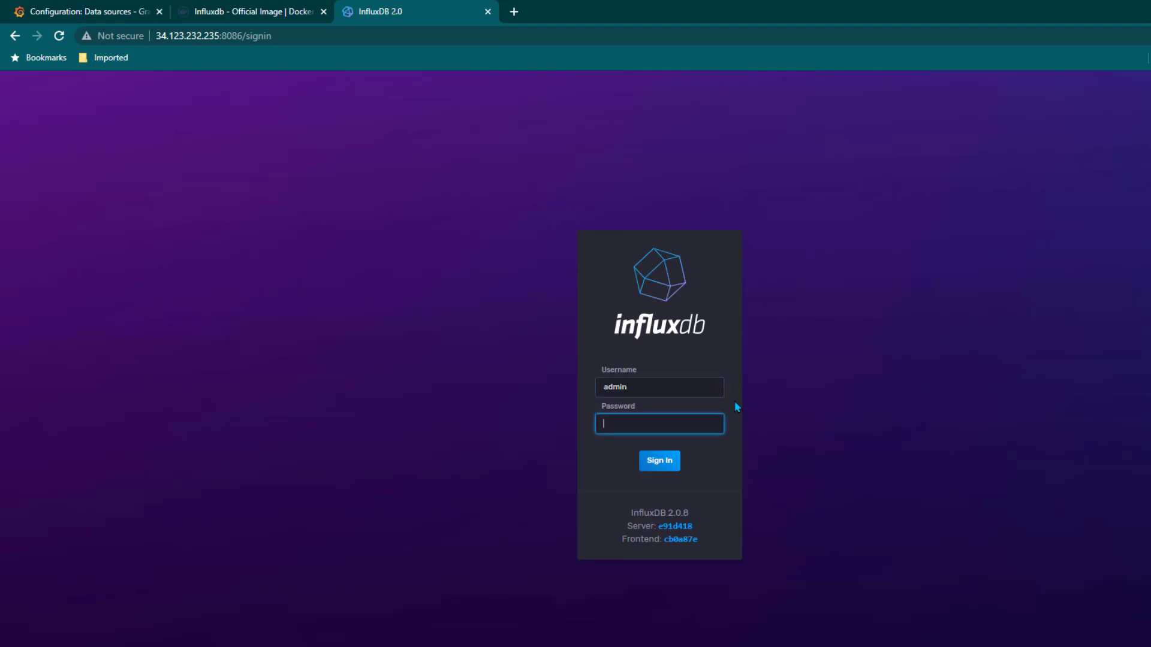
text(admin123)
key(Return)
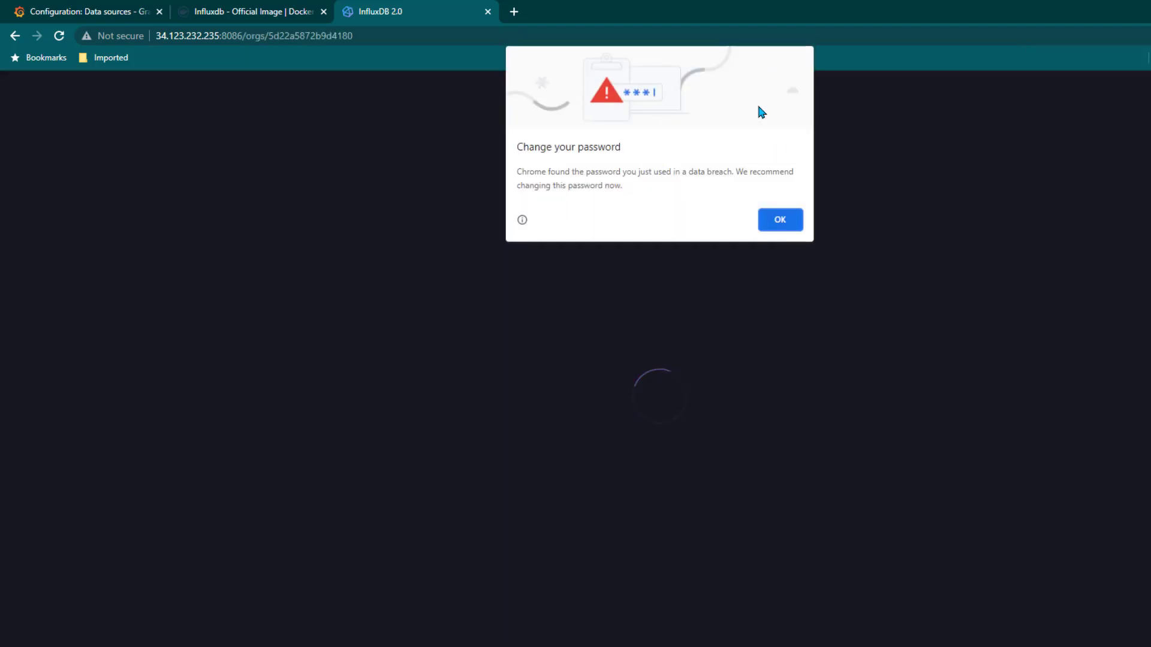
Dismiss Chrome's password popups and go to the Telegraf configurations list under Load Data
click(780, 220)
click(1145, 230)
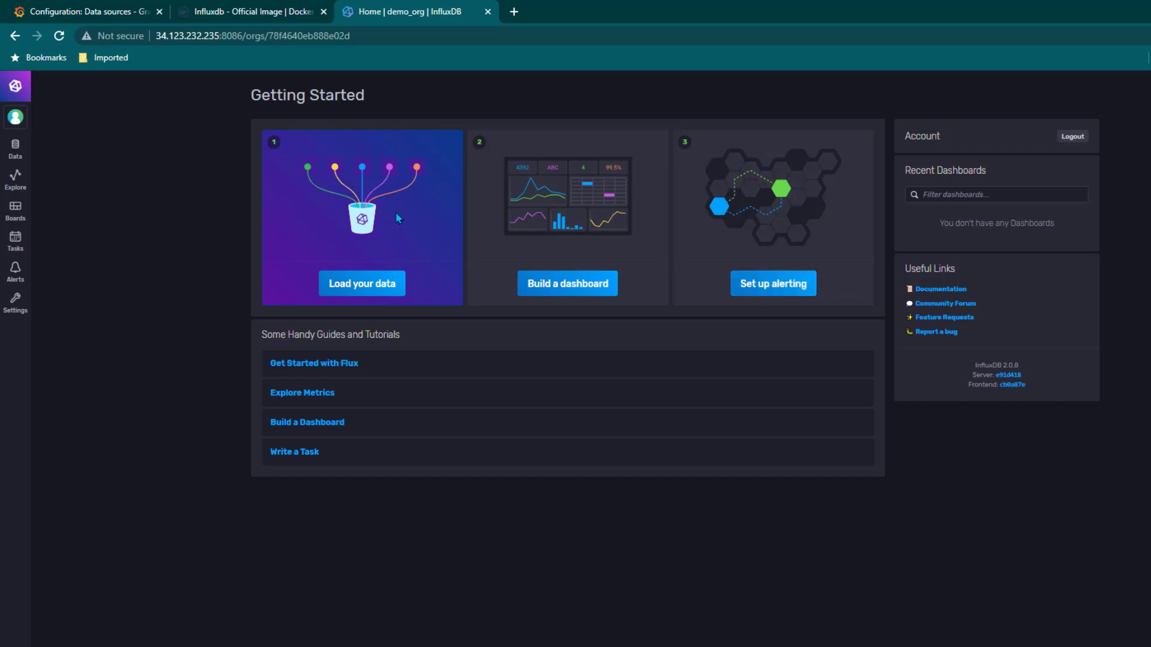
click(370, 289)
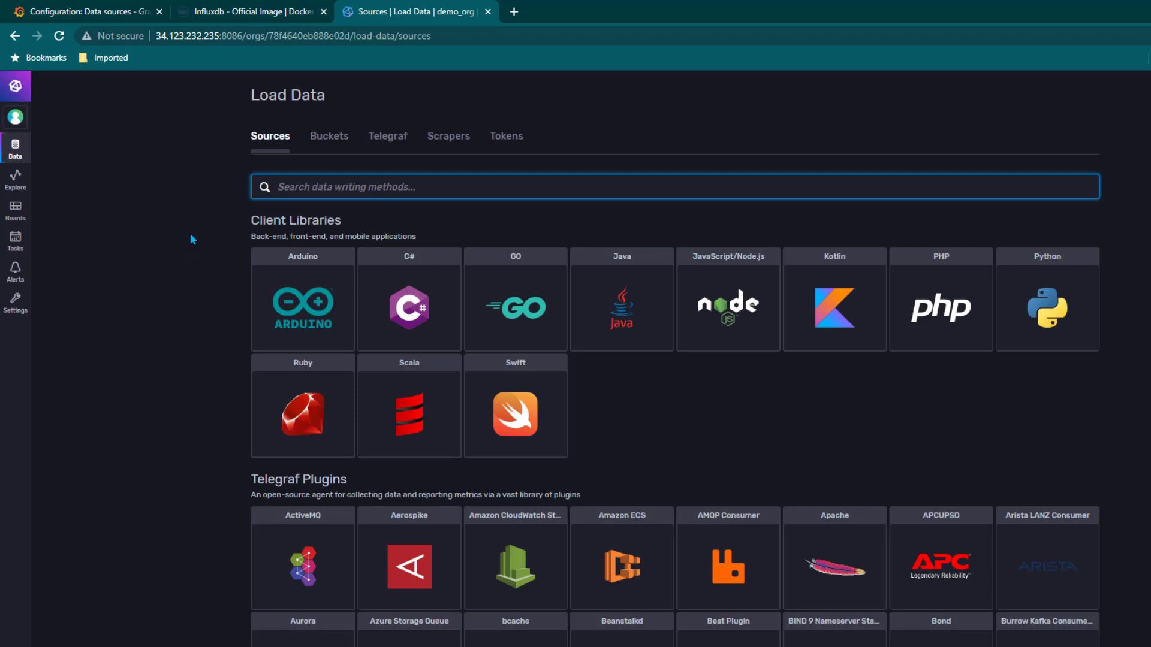
click(397, 139)
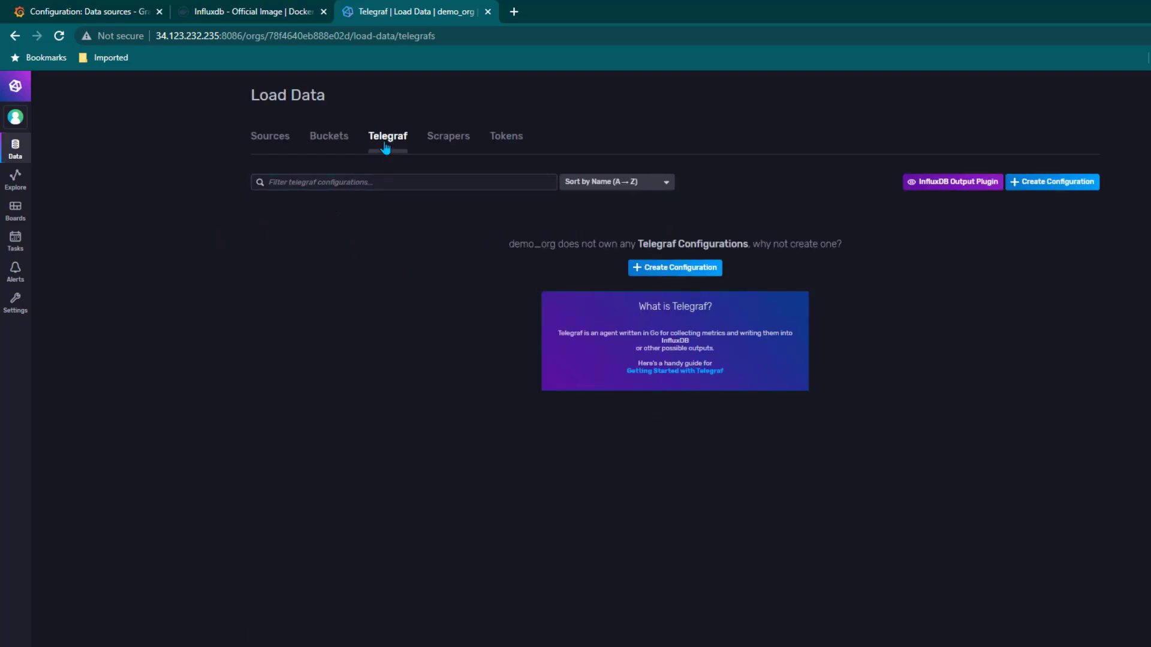
Create a Telegraf configuration for the telegraf bucket with System metrics and continue to plugin setup
click(685, 271)
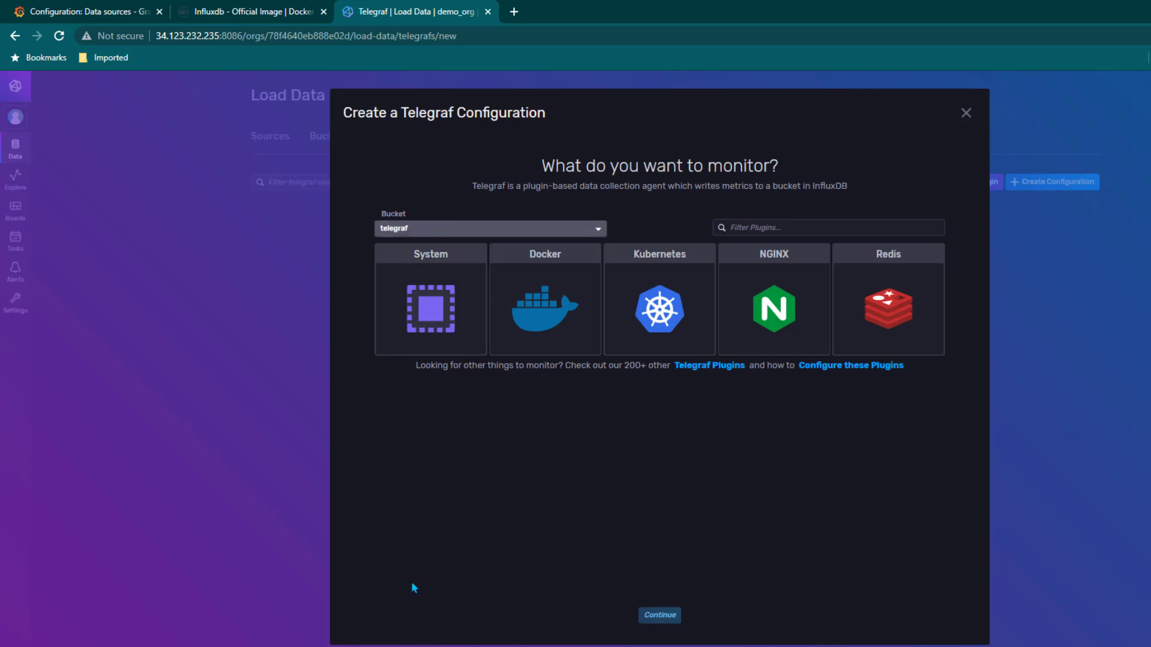
key(alt+Tab)
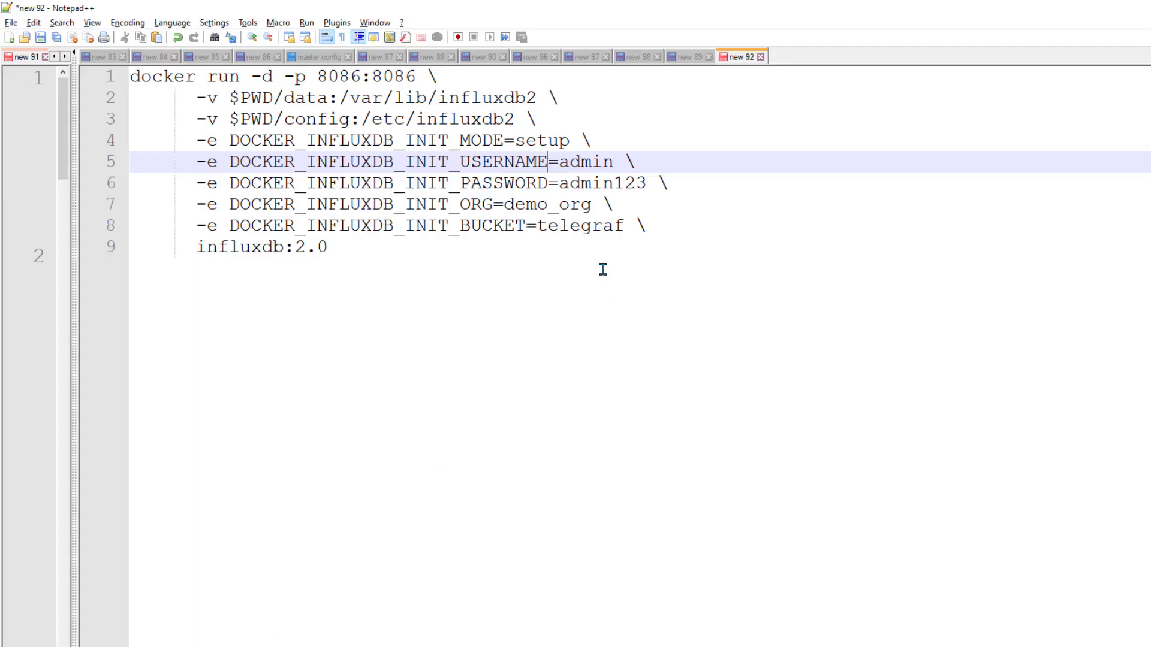
double_click(581, 227)
key(alt+Tab)
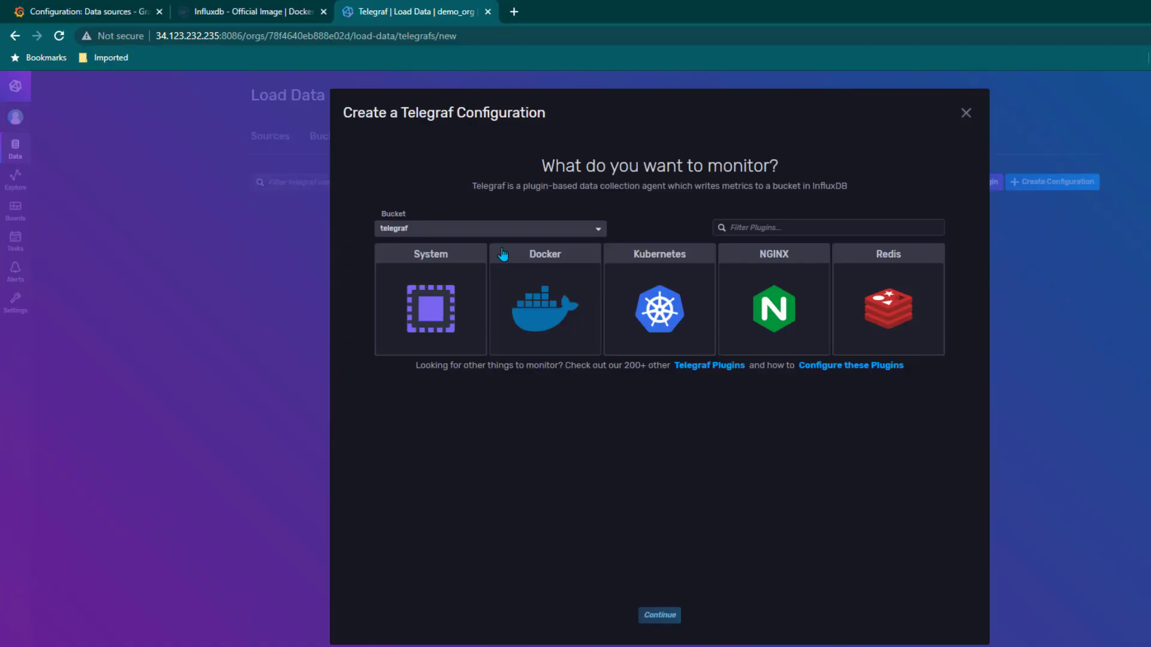
click(456, 229)
click(456, 239)
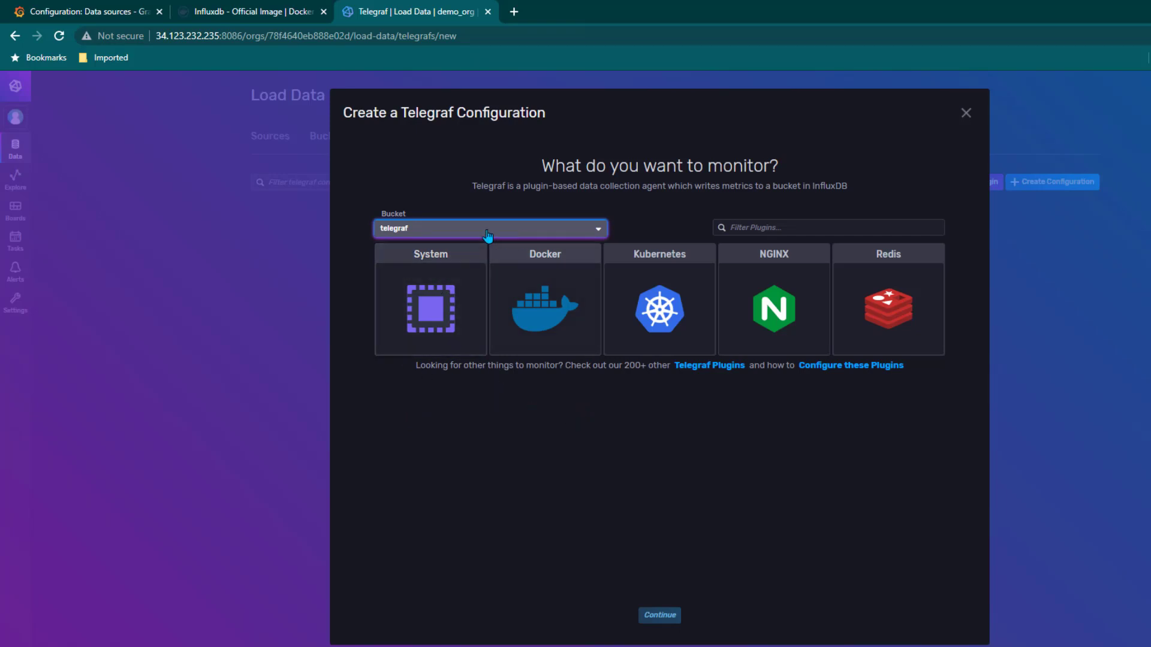
click(433, 419)
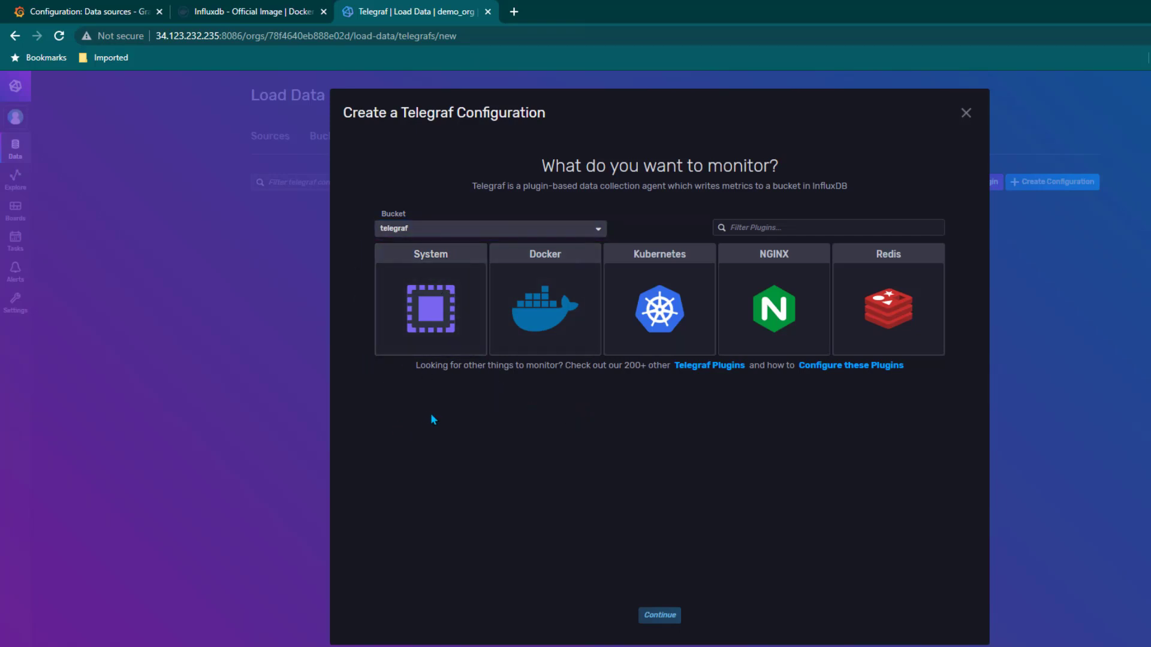
click(424, 335)
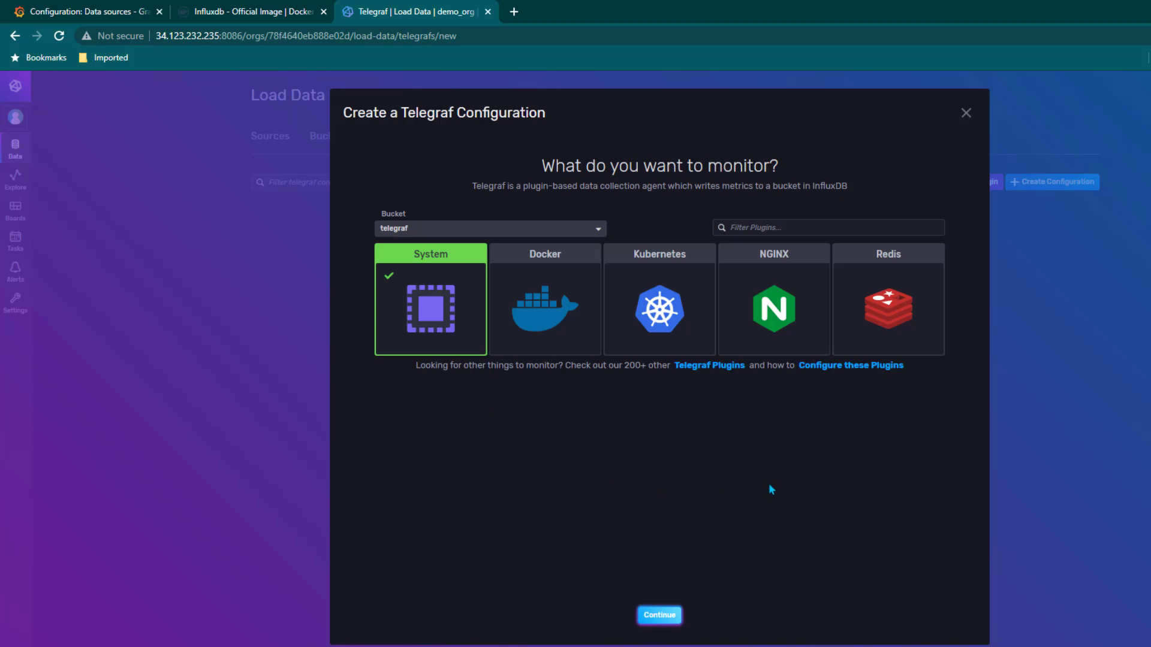
click(667, 615)
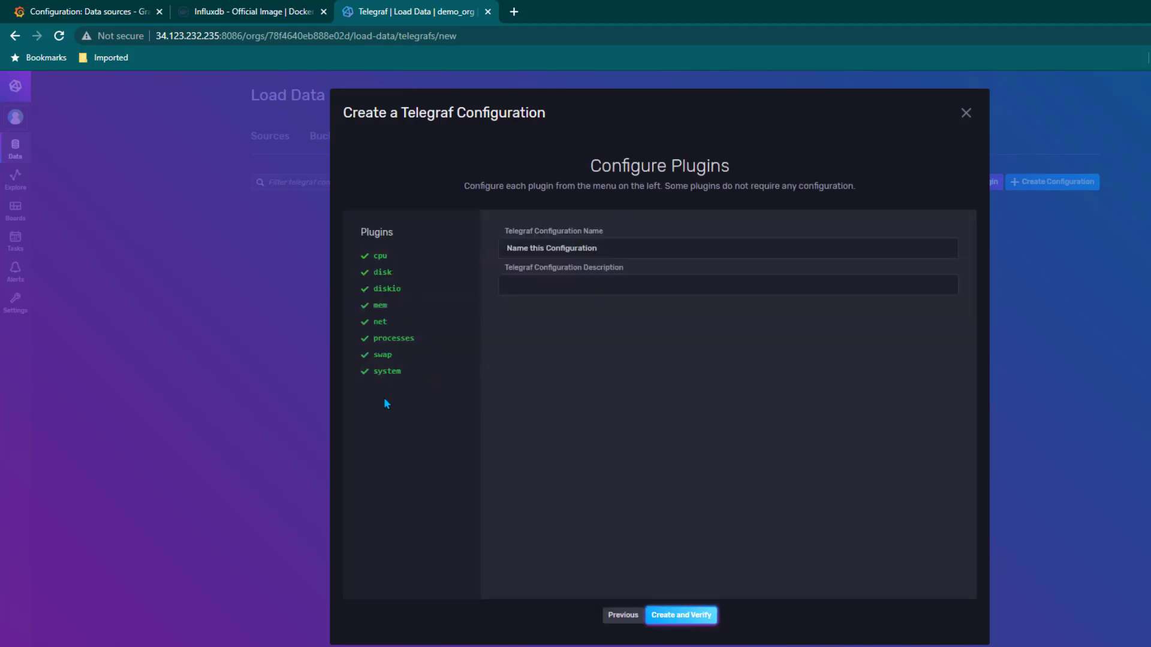
Name the Telegraf configuration sys_usage and create it, reaching the test step
click(593, 242)
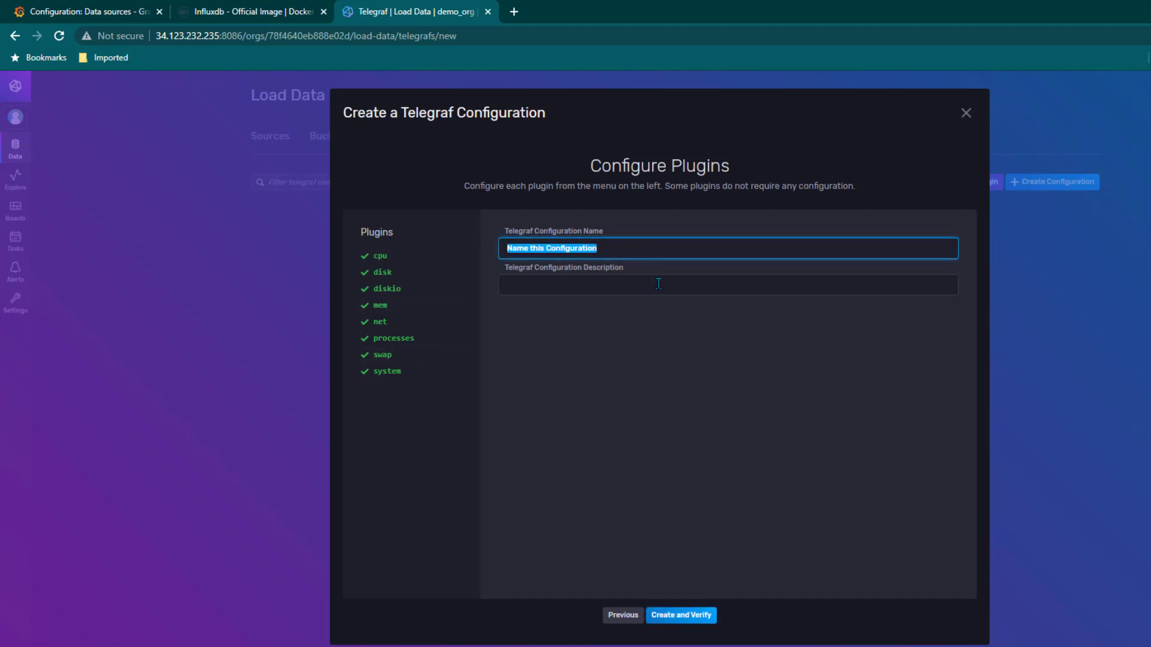
text(sys_usage)
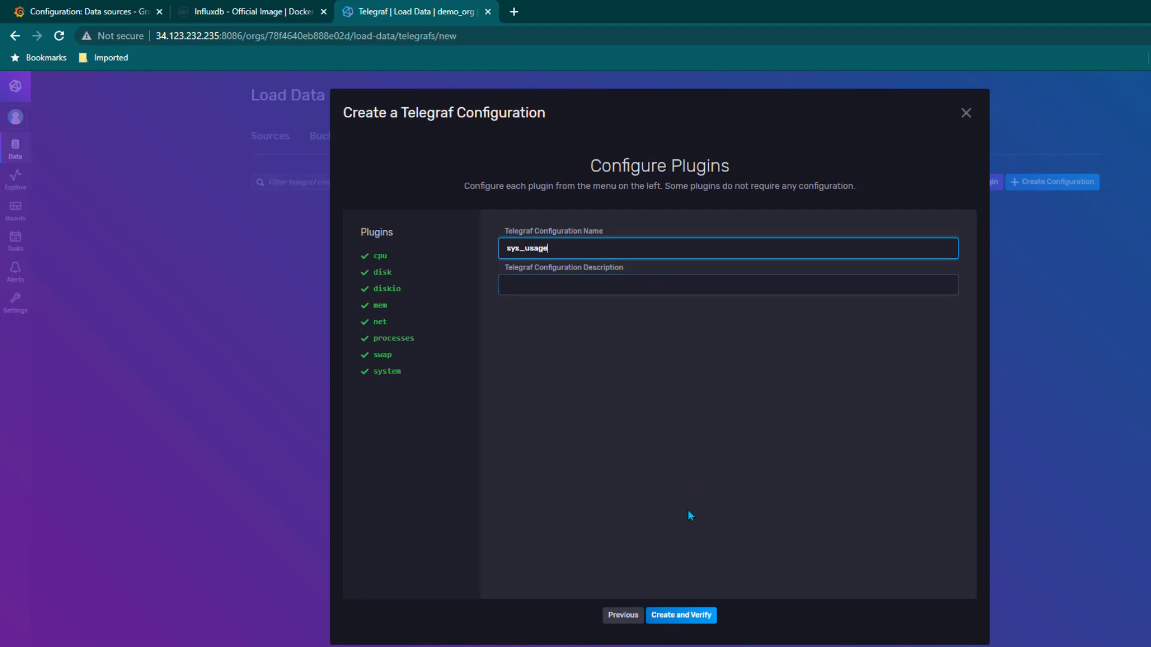
click(688, 614)
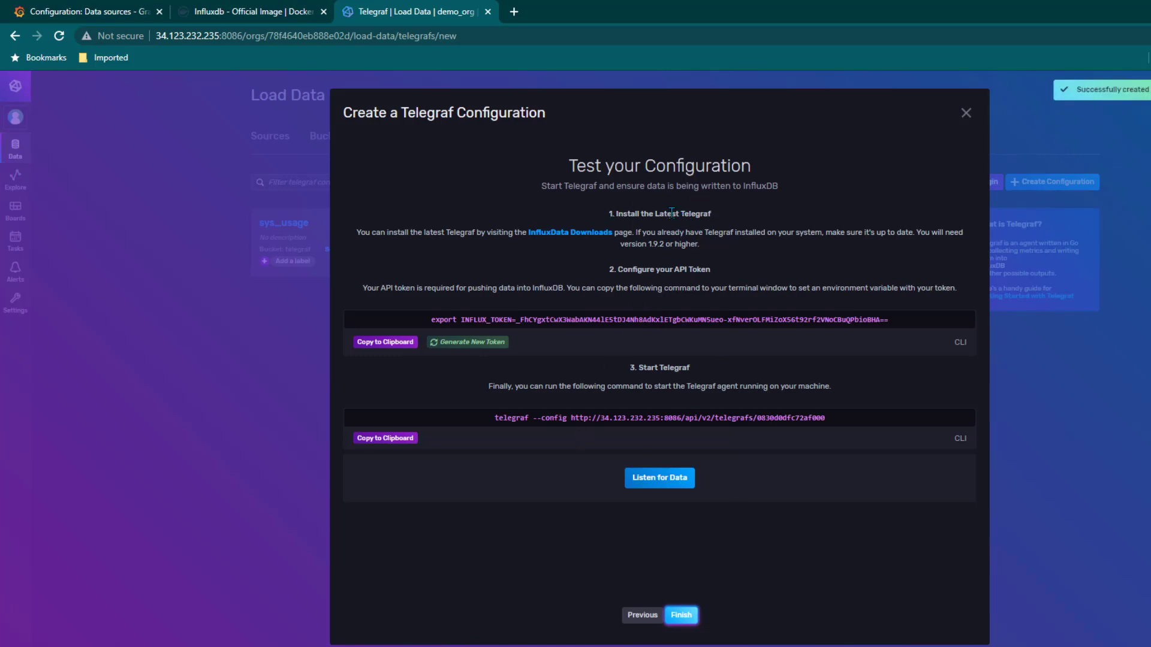
Open the InfluxData downloads page and dismiss its registration popup
click(561, 234)
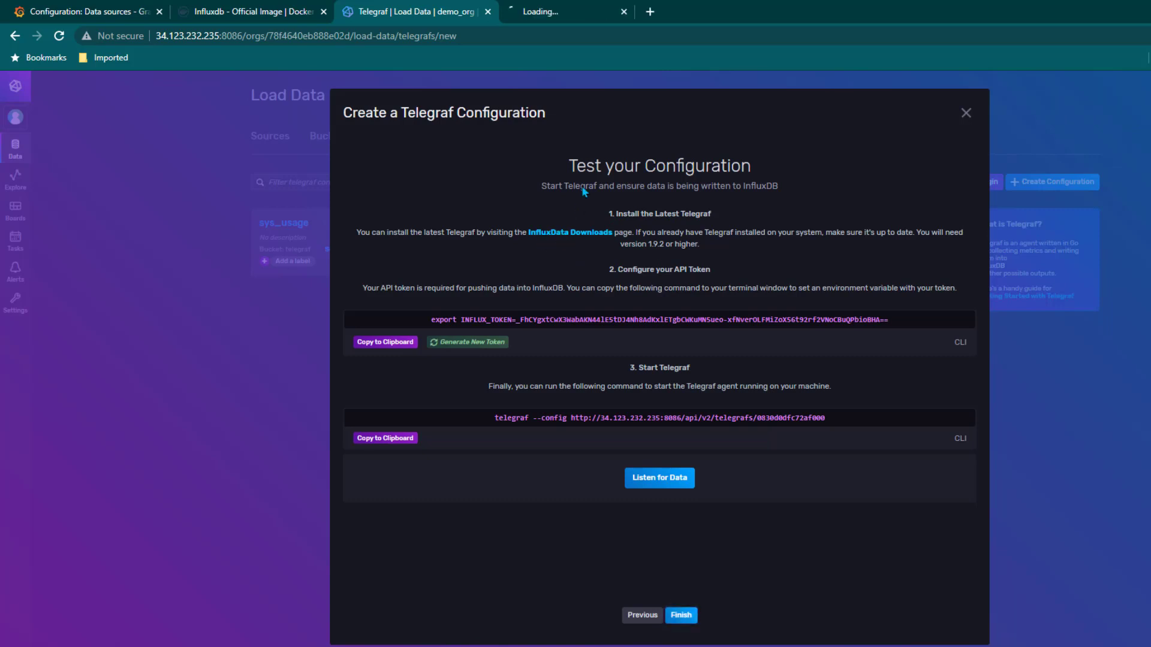
click(584, 11)
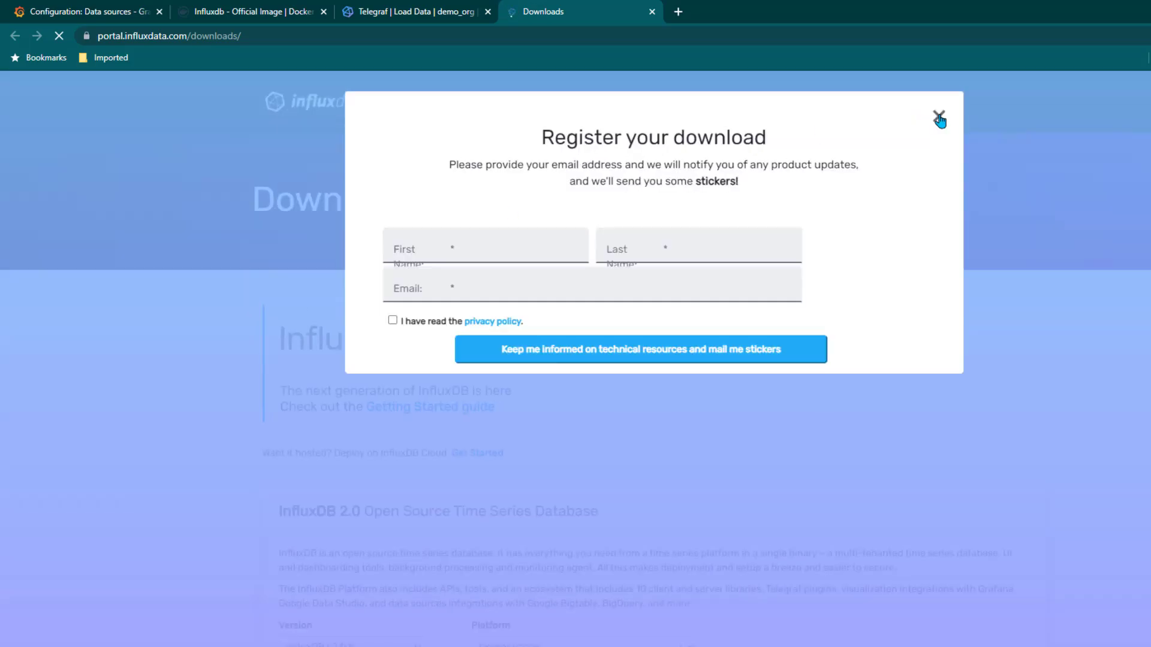
click(939, 117)
scroll(183, 462, down, 3)
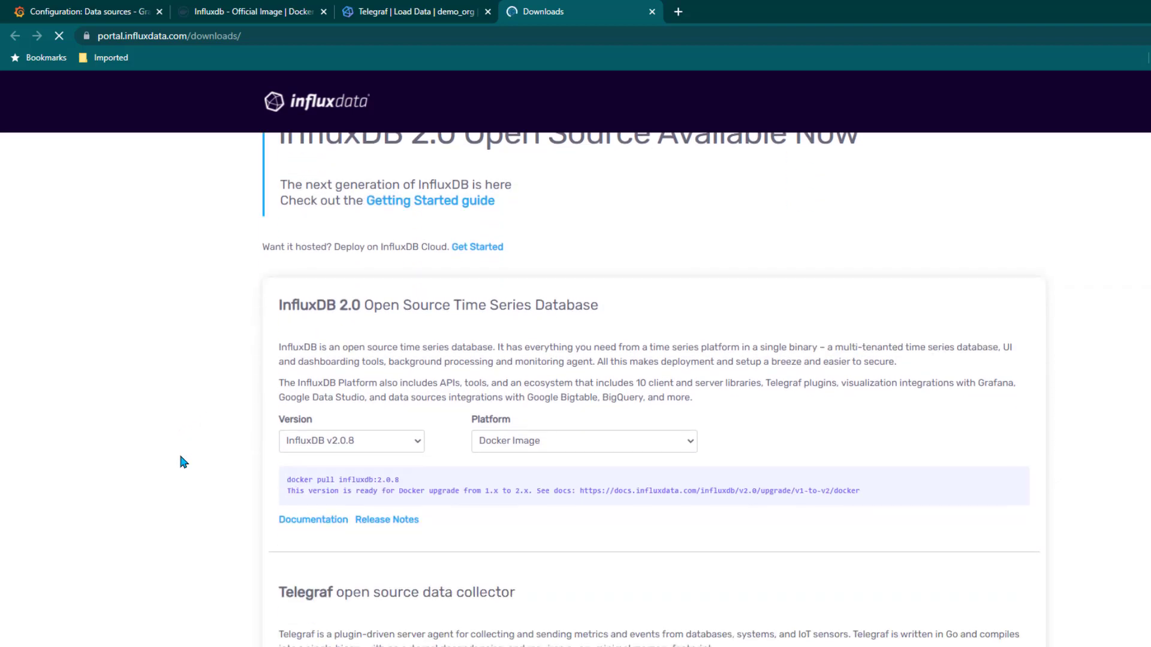
scroll(393, 481, down, 2)
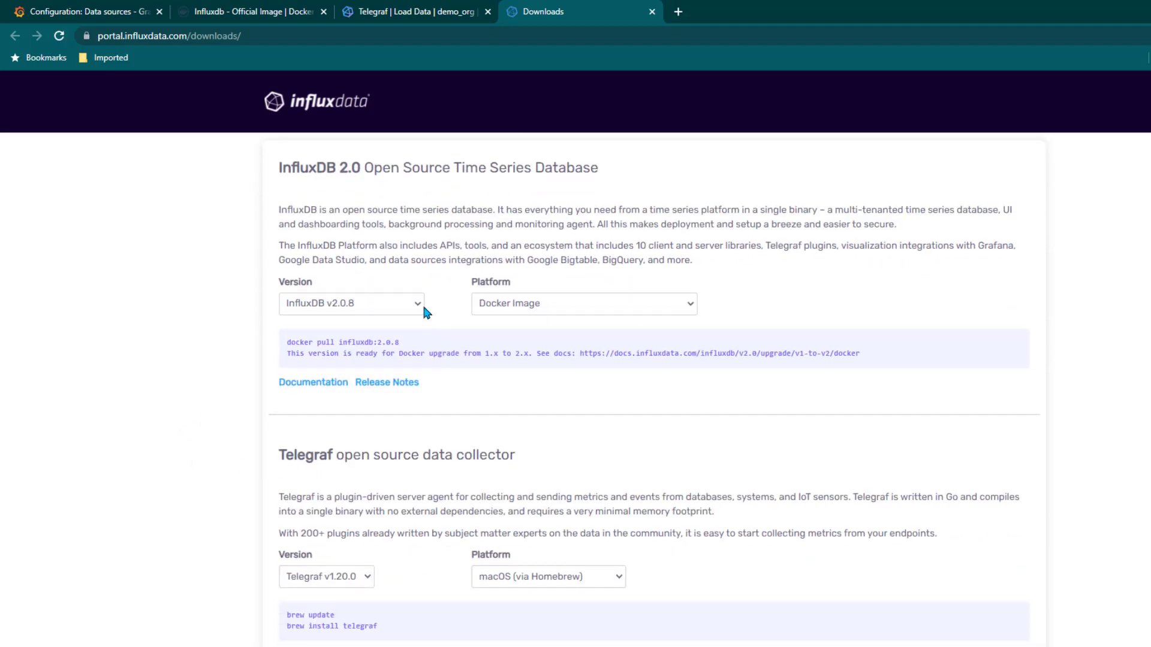
click(422, 306)
scroll(214, 440, down, 4)
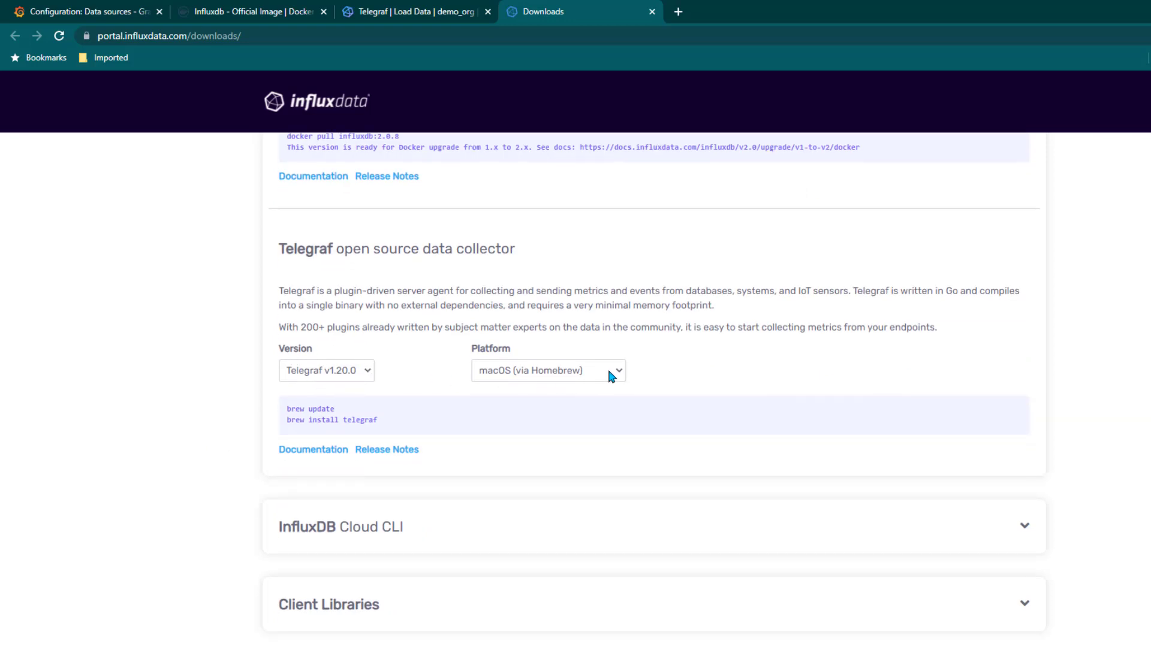
Show Telegraf v1.20.0 install commands for RedHat & CentOS and copy the wget download line
click(608, 372)
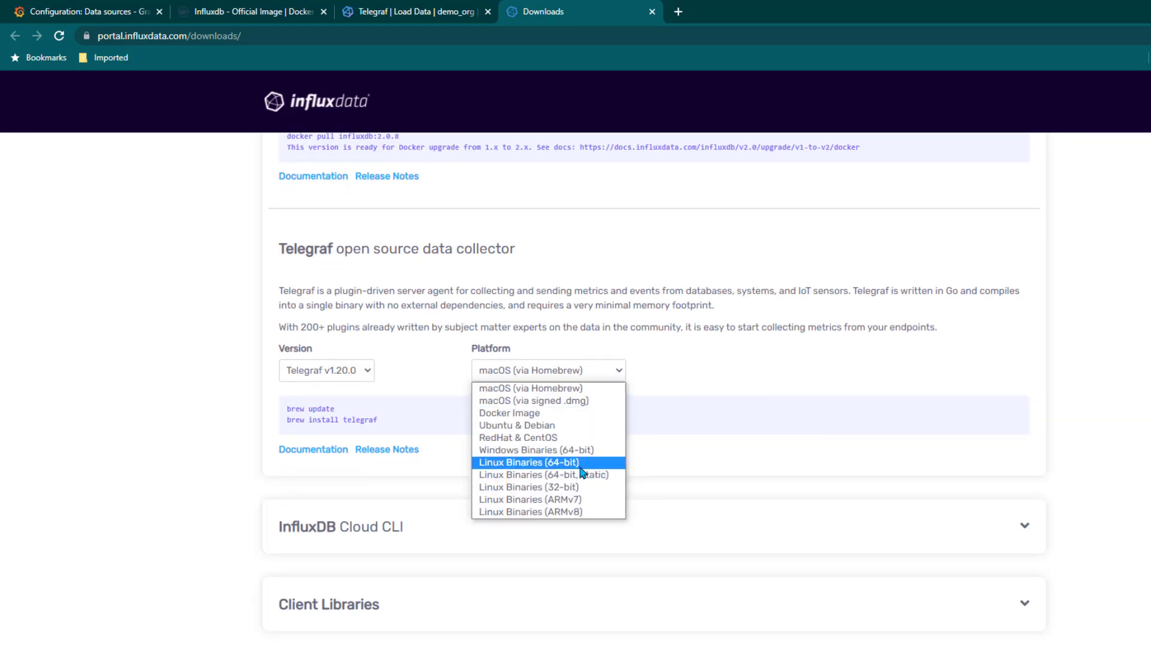
click(548, 437)
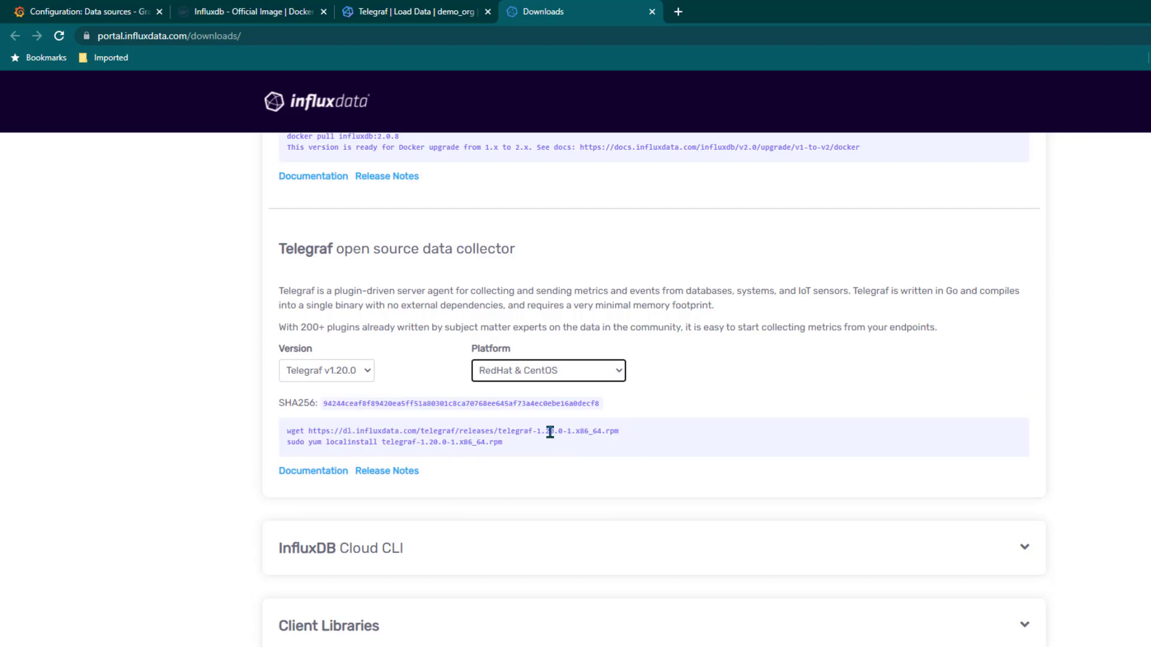
drag(287, 432, 618, 431)
right_click(609, 435)
click(643, 442)
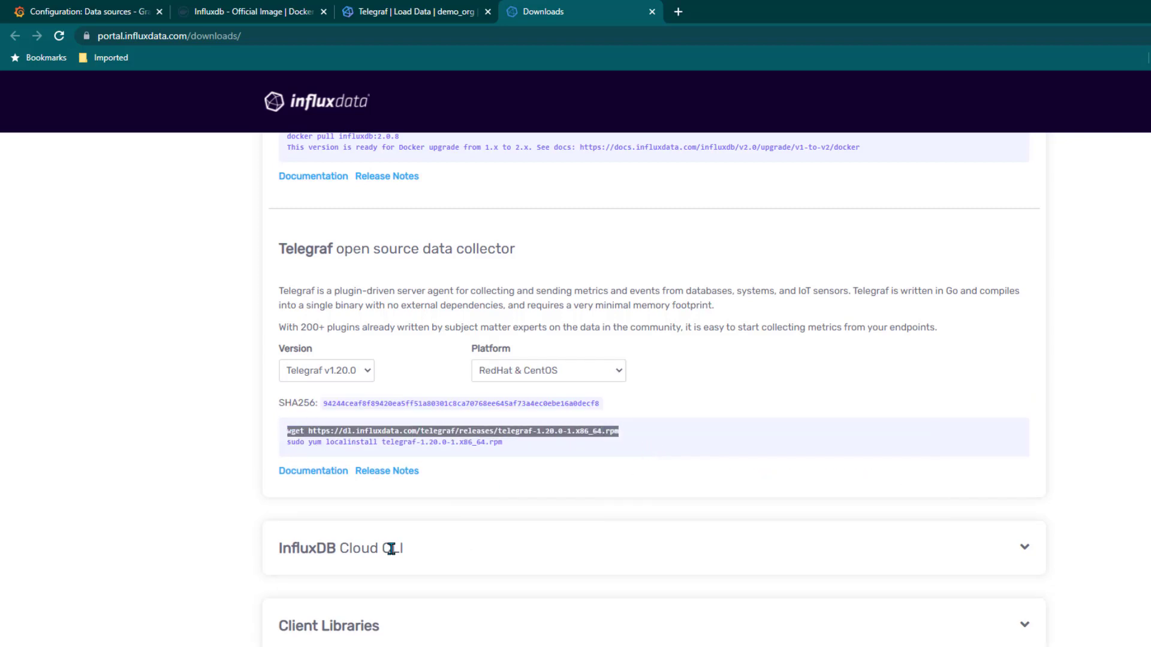
key(alt+Tab)
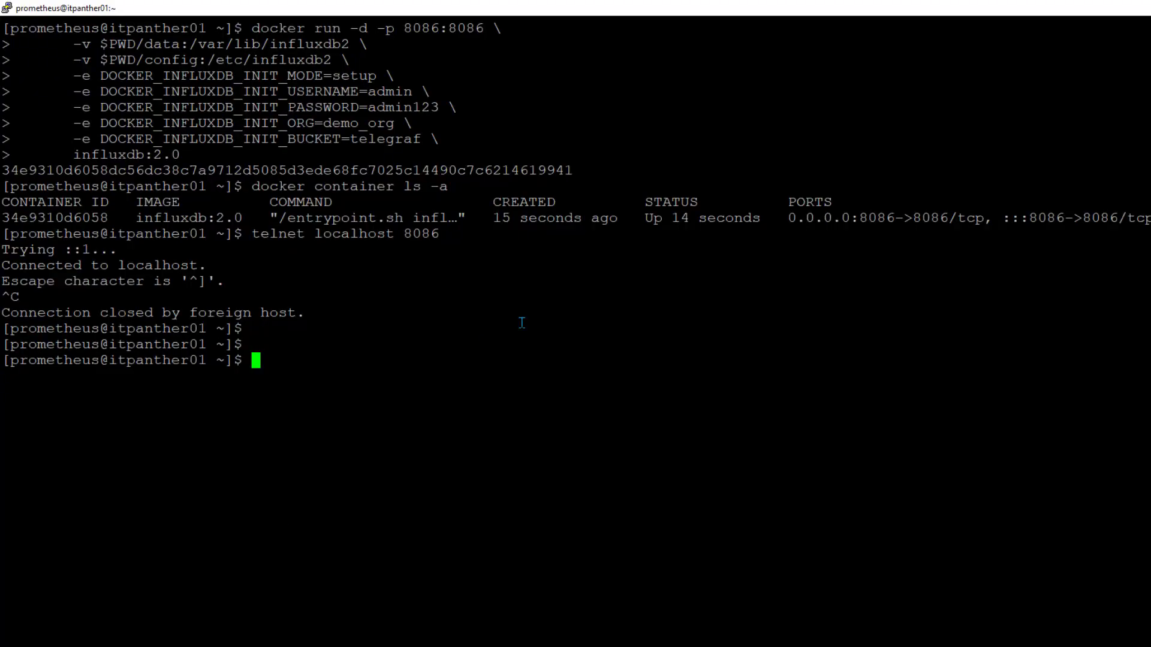
Run the pasted wget command in PuTTY to download the Telegraf 1.20.0 RPM
right_click(624, 397)
key(Return)
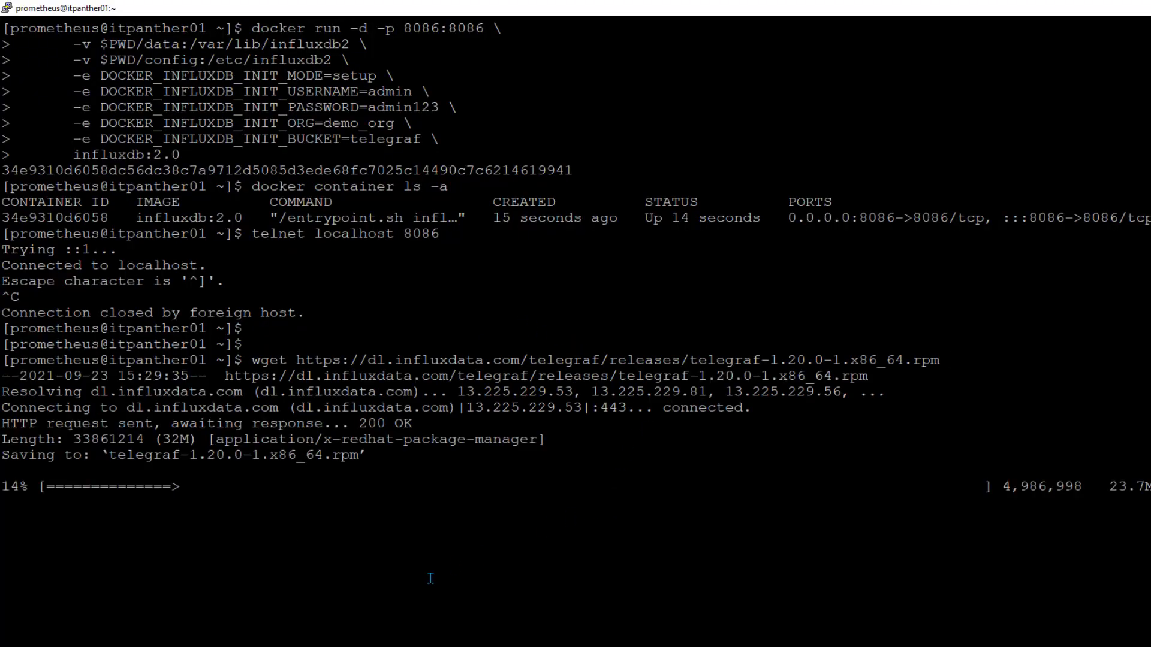
key(alt+Tab)
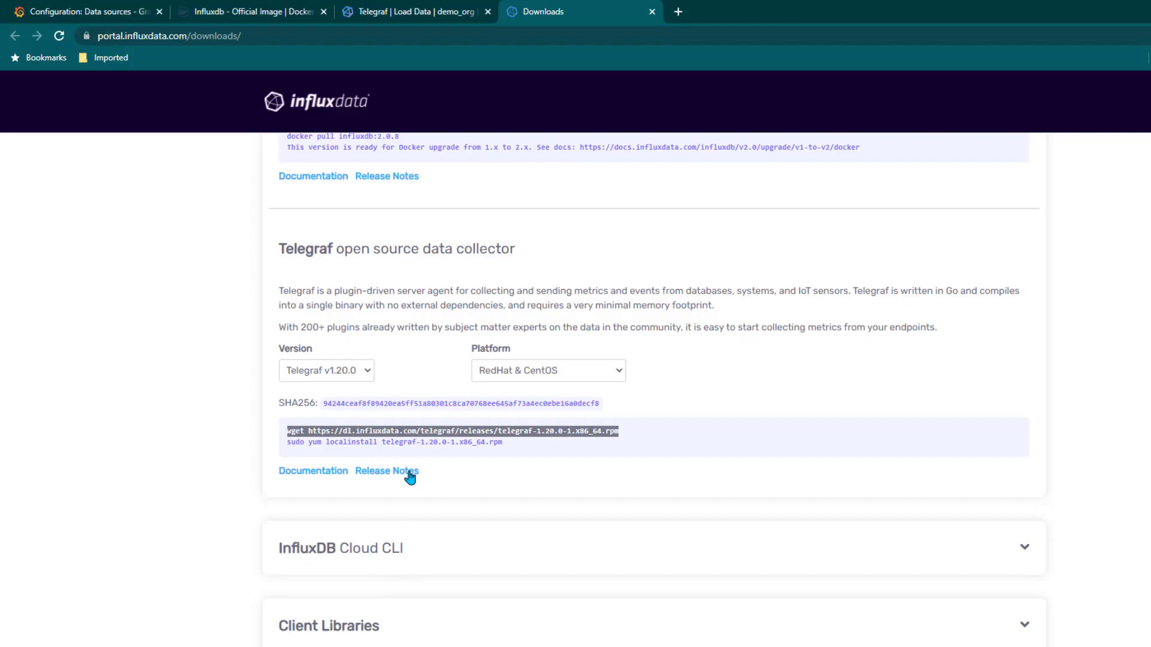
Install the downloaded Telegraf package with sudo yum localinstall, confirming with y
double_click(431, 441)
triple_click(431, 441)
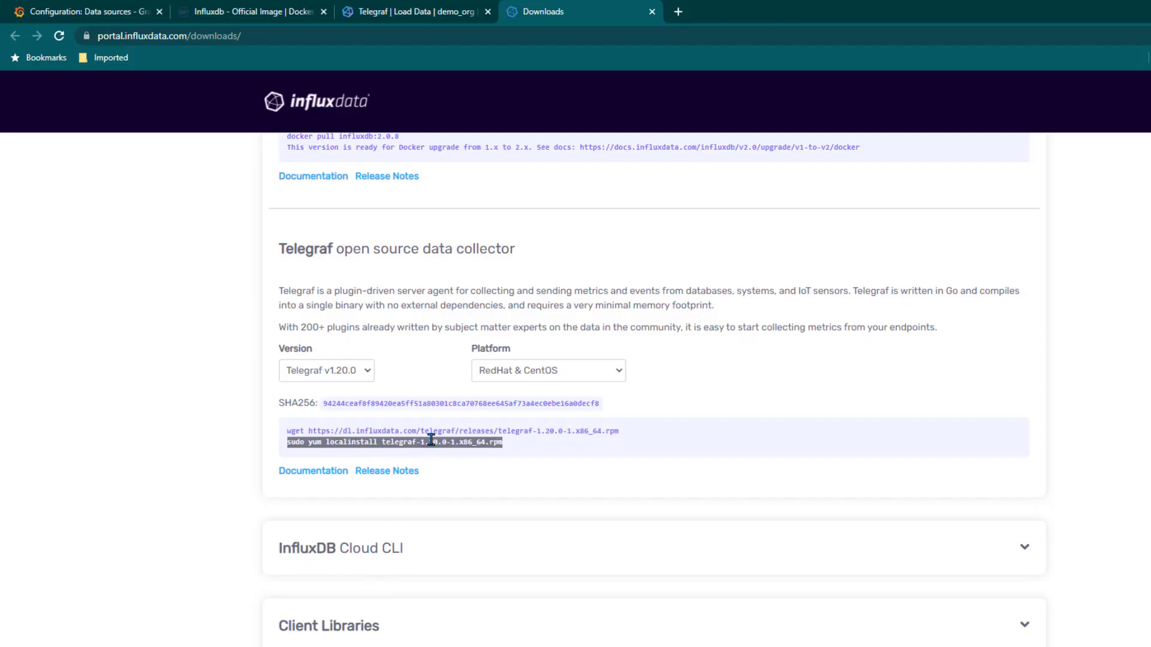
right_click(437, 442)
click(479, 456)
key(alt+Tab)
right_click(539, 479)
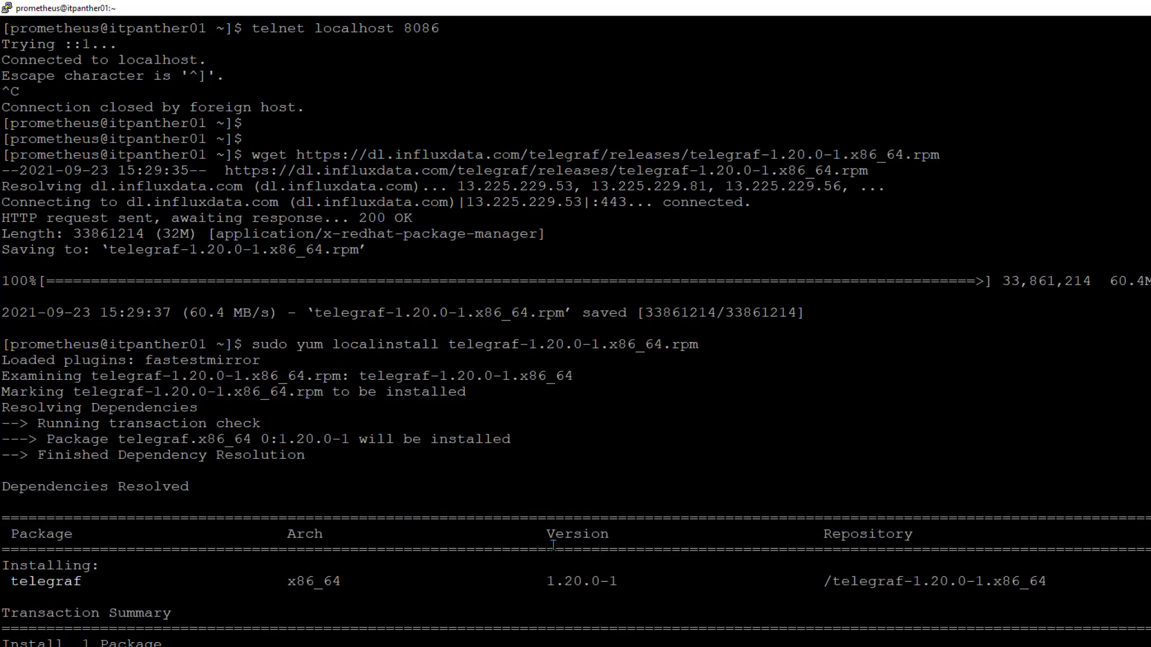
text(y)
key(Return)
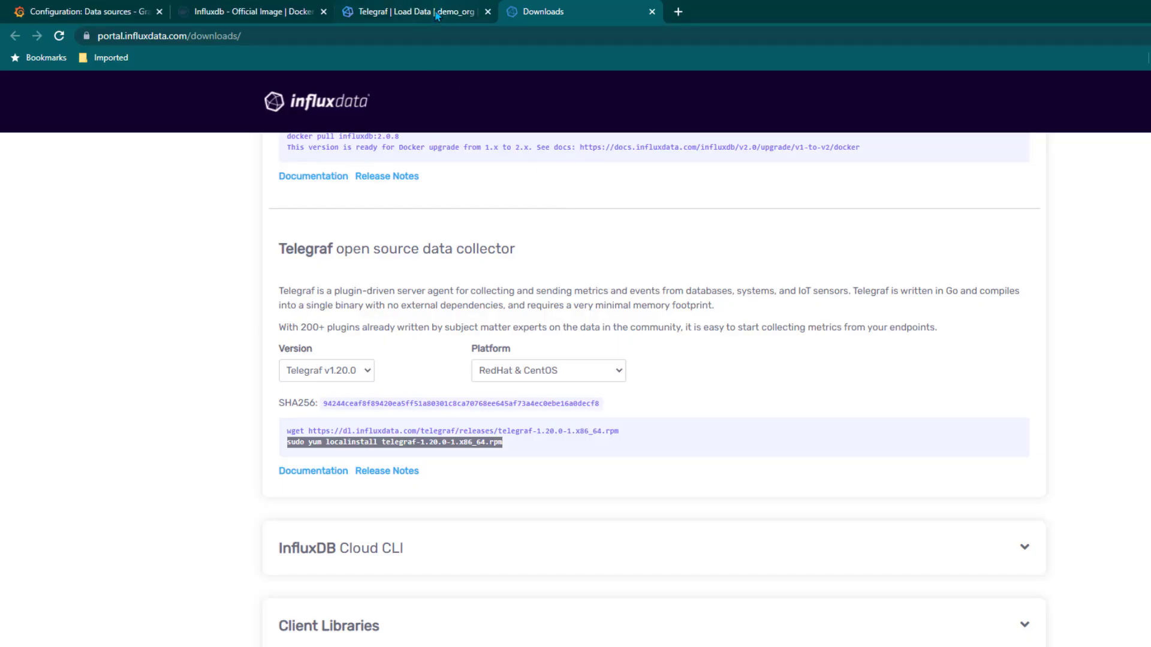
click(436, 14)
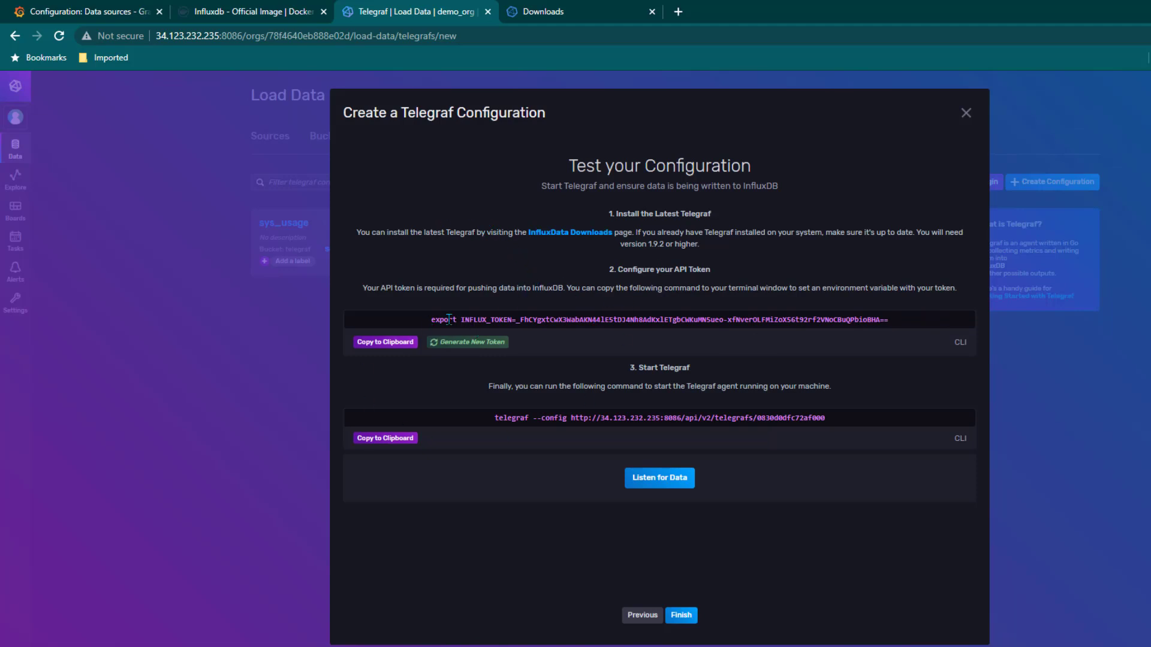
Copy the API token export command, then the telegraf --config start command, to the clipboard
click(402, 346)
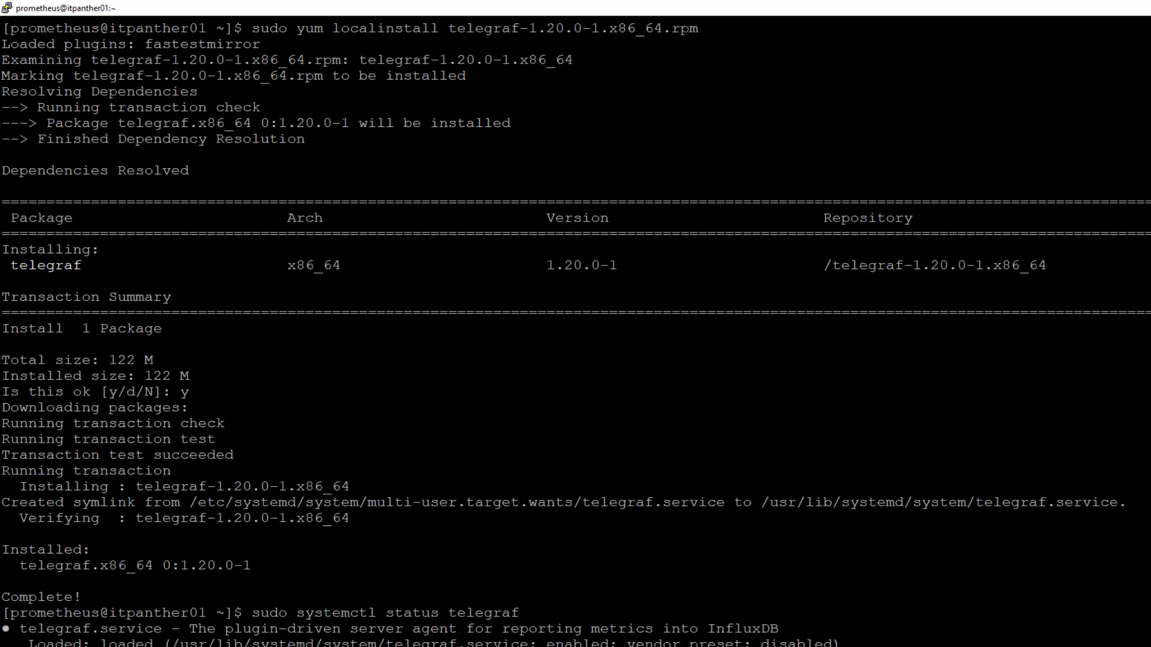
click(180, 637)
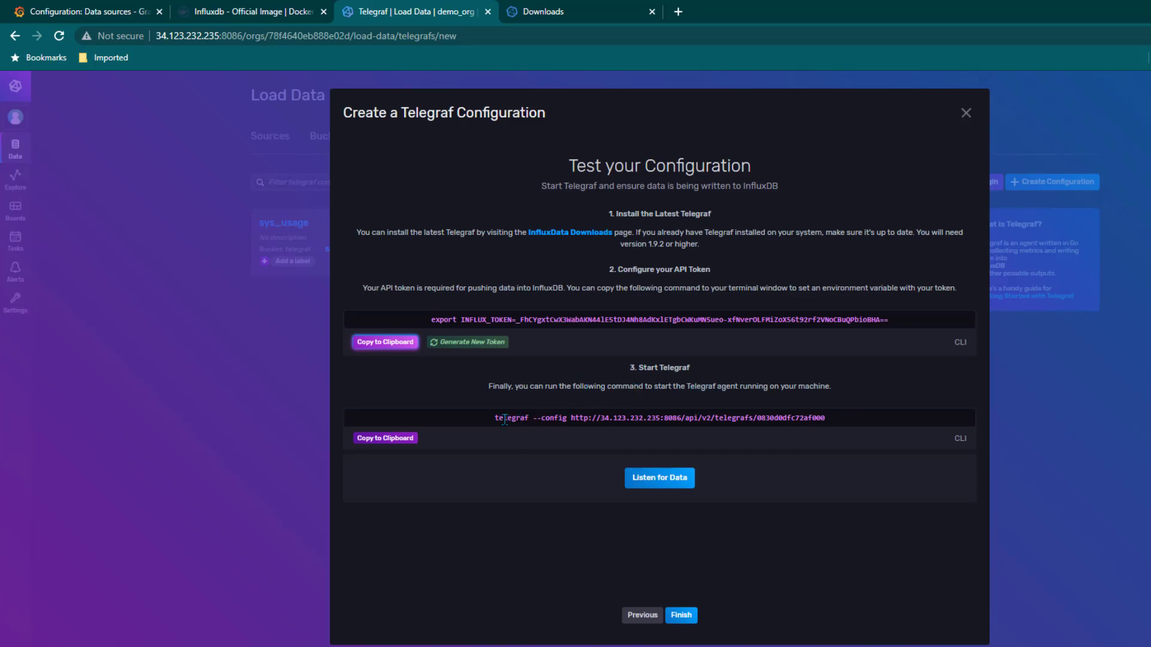
click(411, 440)
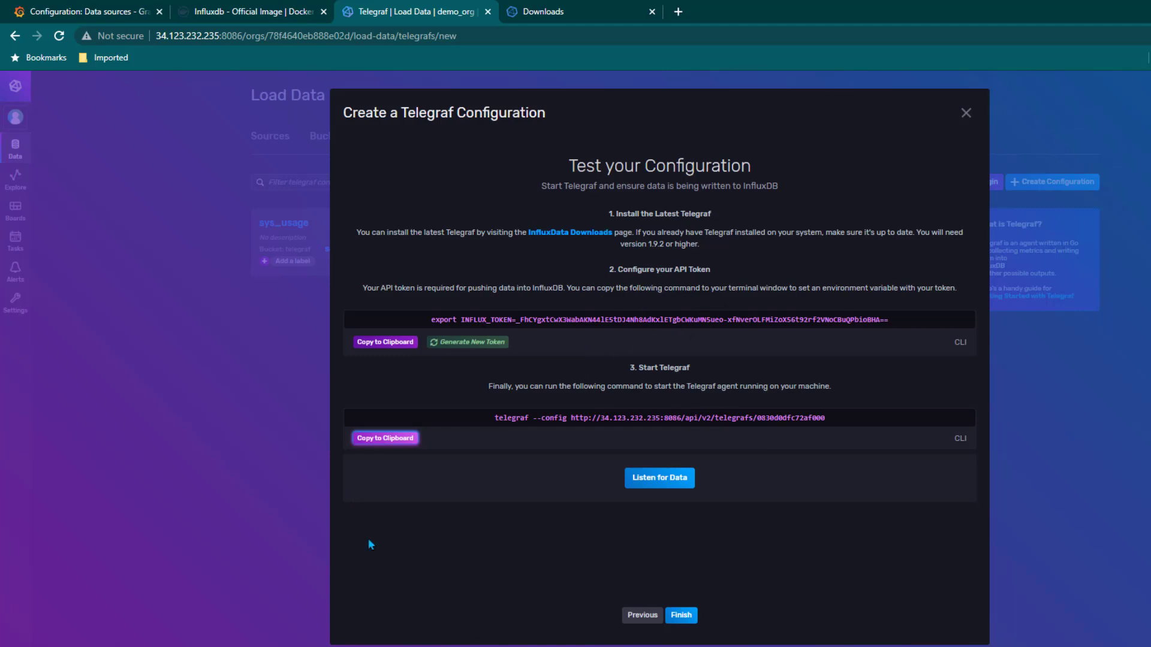
click(398, 438)
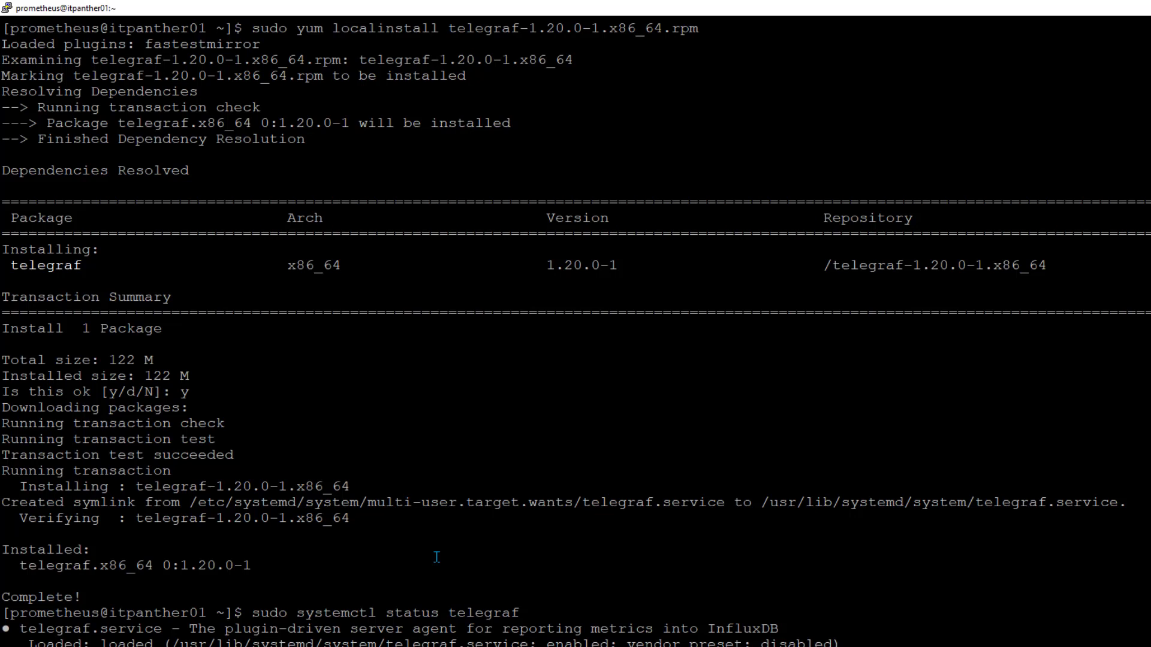
key(ctrl+l)
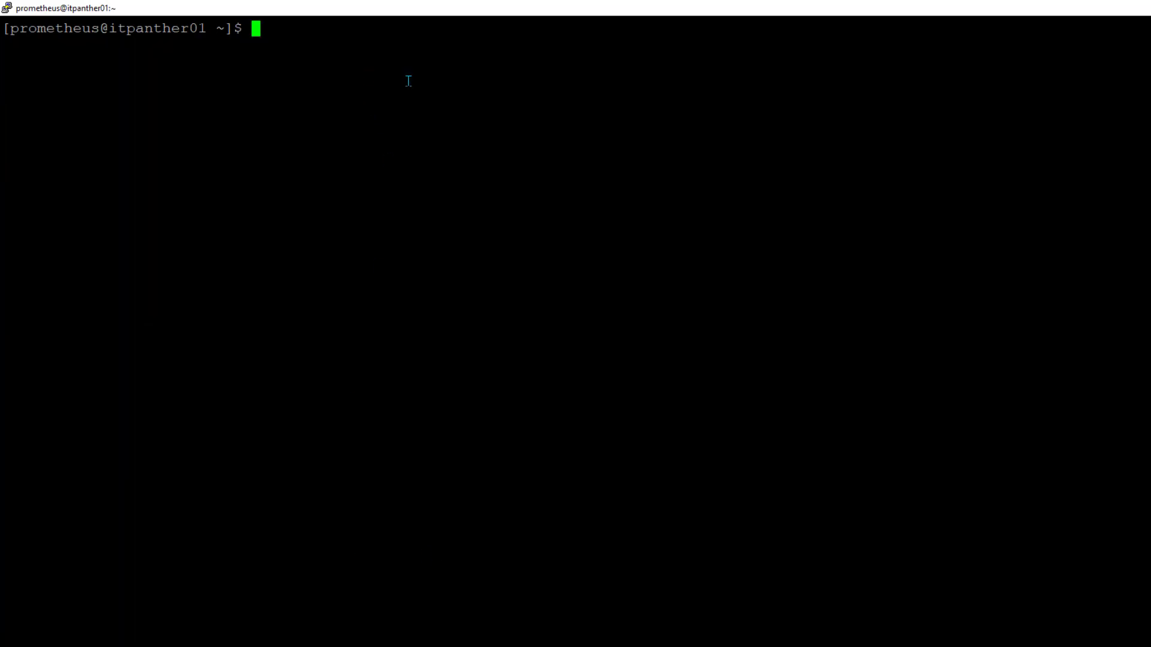
Run the telegraf --config URL command in PuTTY to start Telegraf with the hosted configuration
right_click(732, 123)
key(Return)
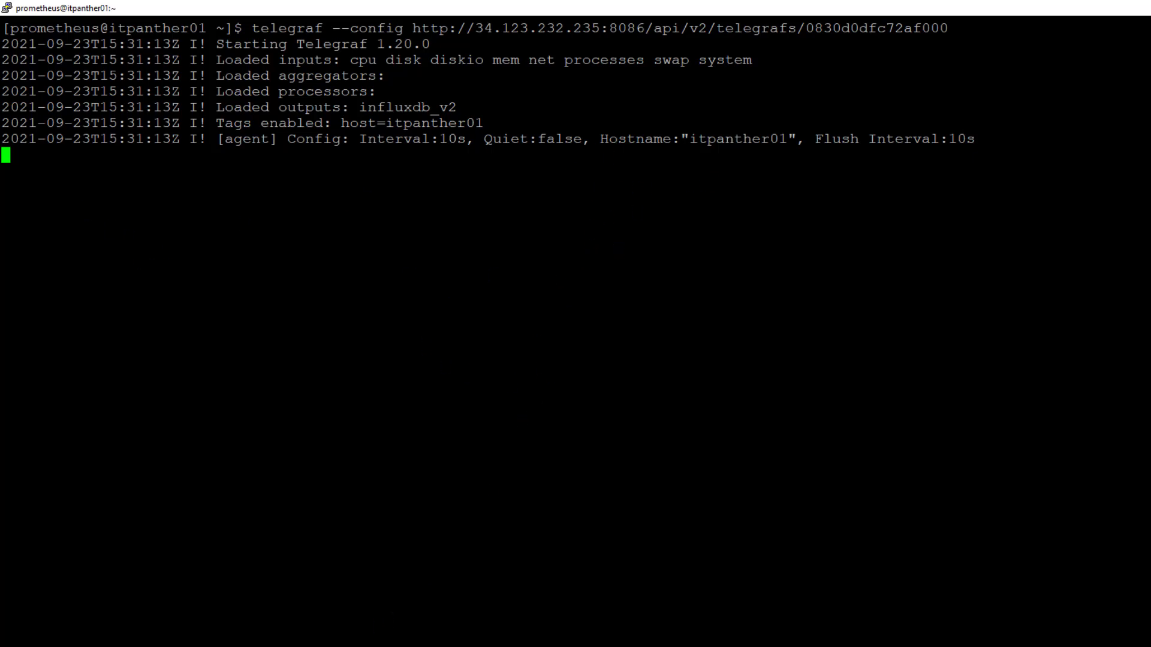
key(alt+Tab)
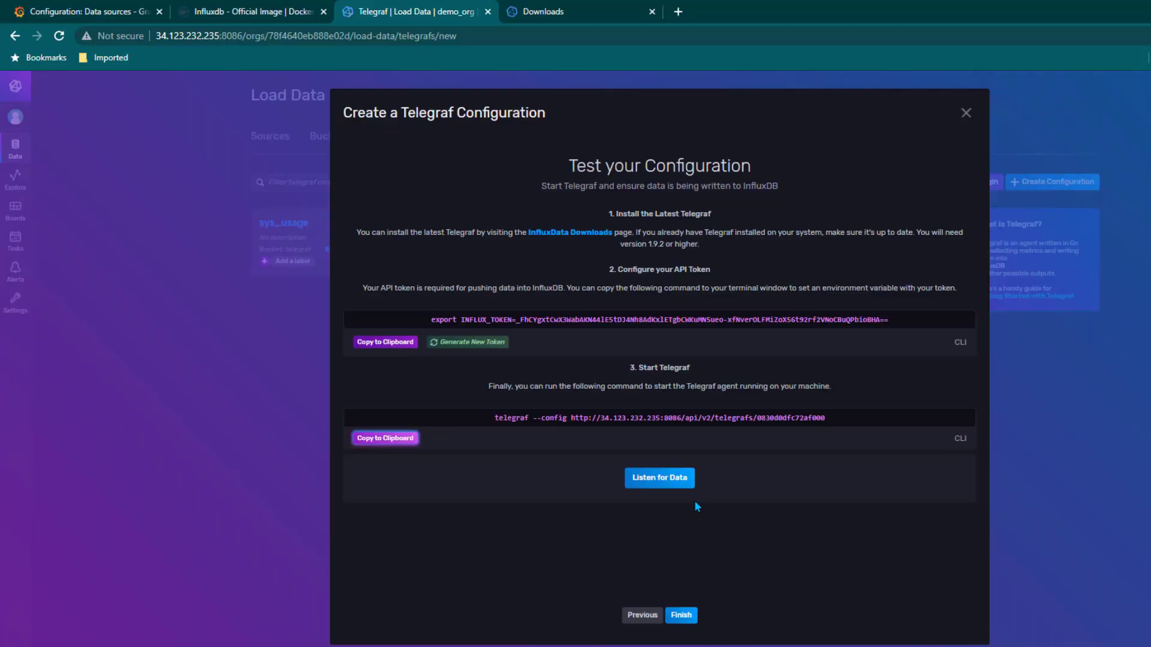
Confirm Telegraf is sending data, finish setup, then review and close the sys_usage configuration
click(683, 478)
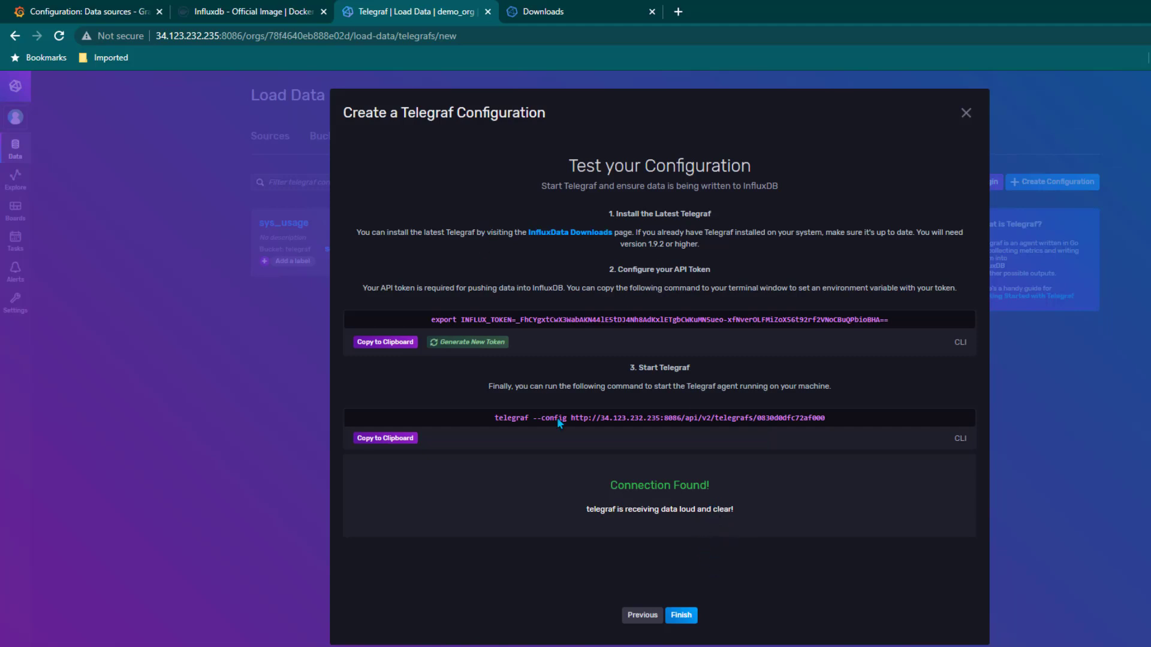
click(681, 615)
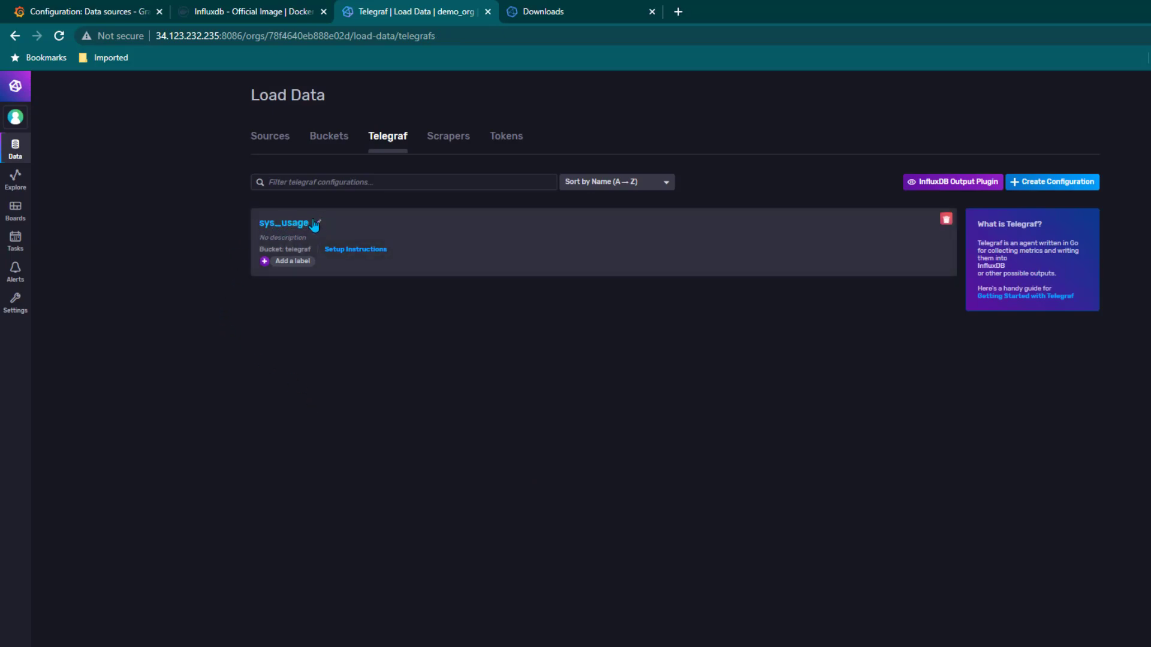
click(287, 224)
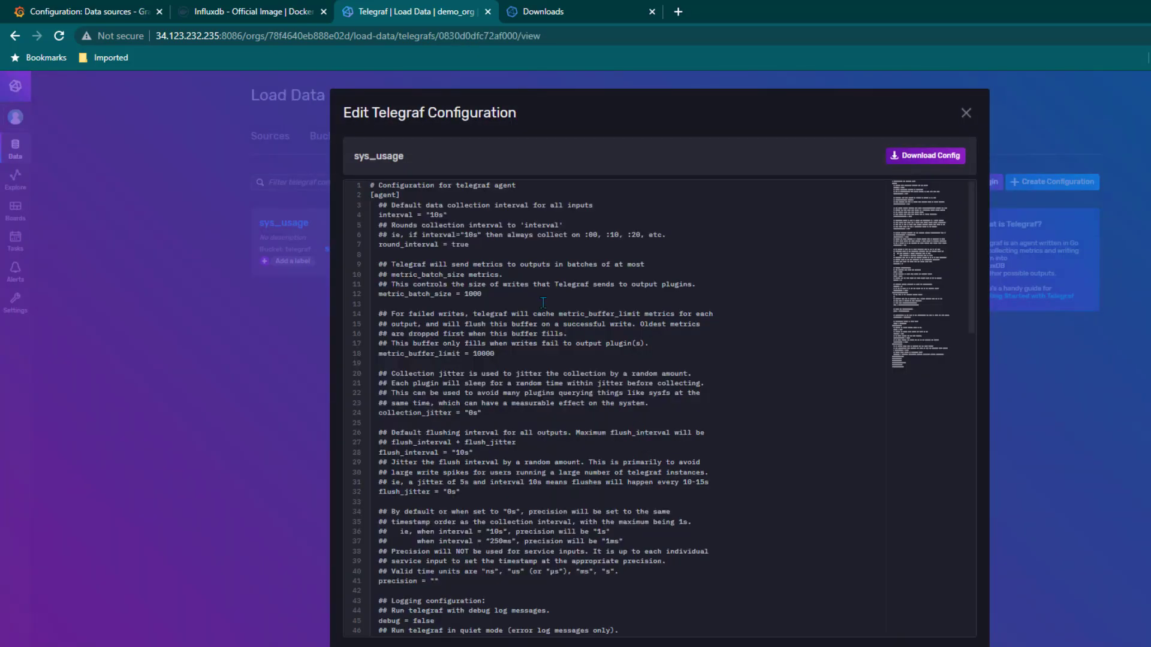
scroll(600, 419, down, 10)
scroll(541, 385, down, 3)
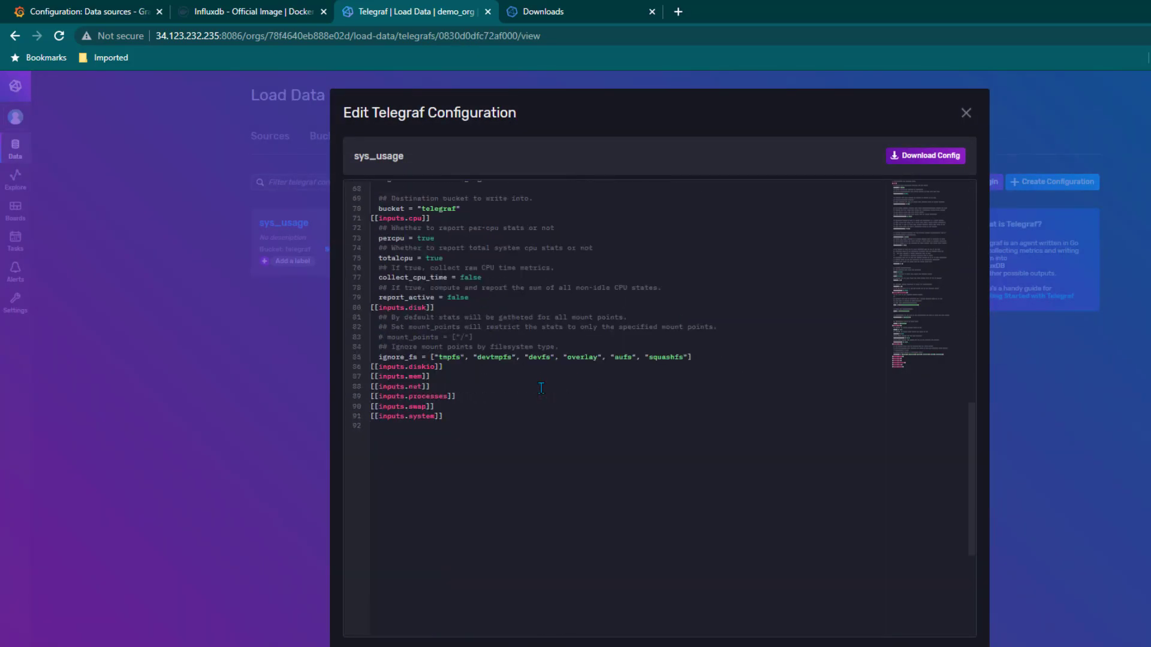
scroll(511, 433, up, 12)
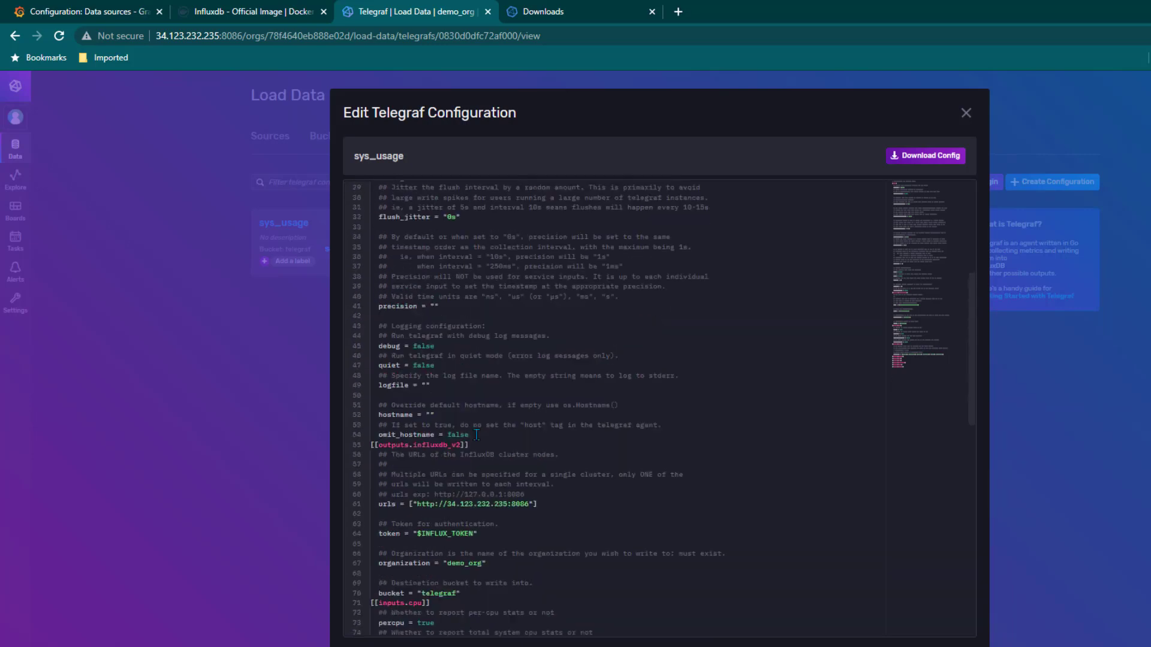
scroll(526, 386, up, 1)
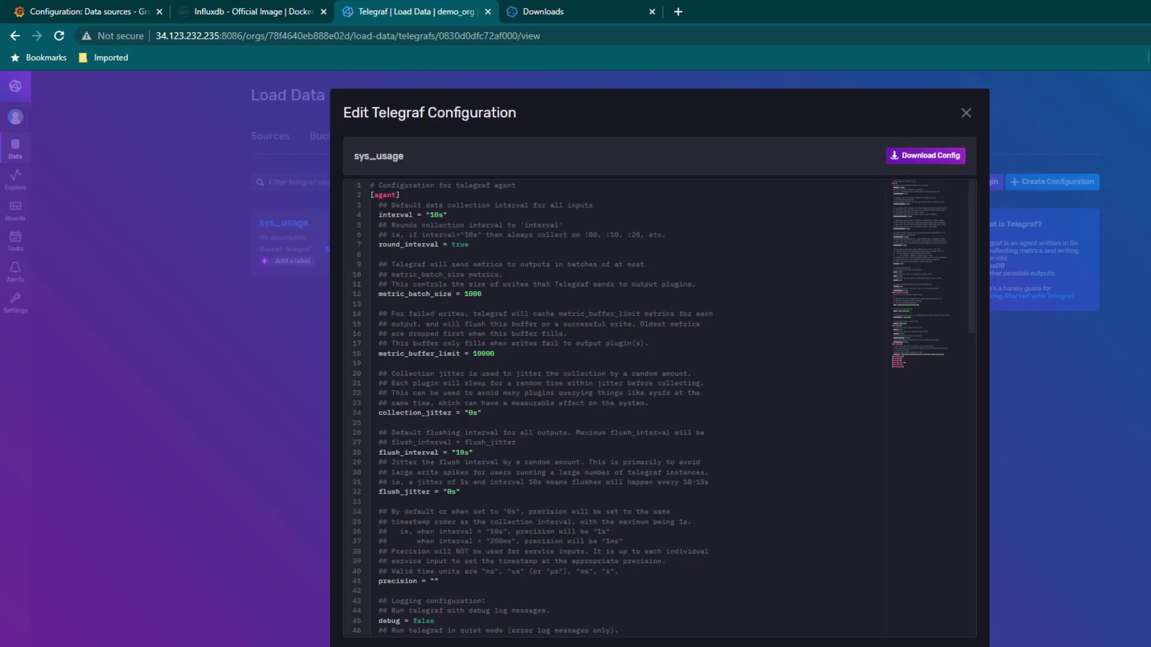
click(313, 558)
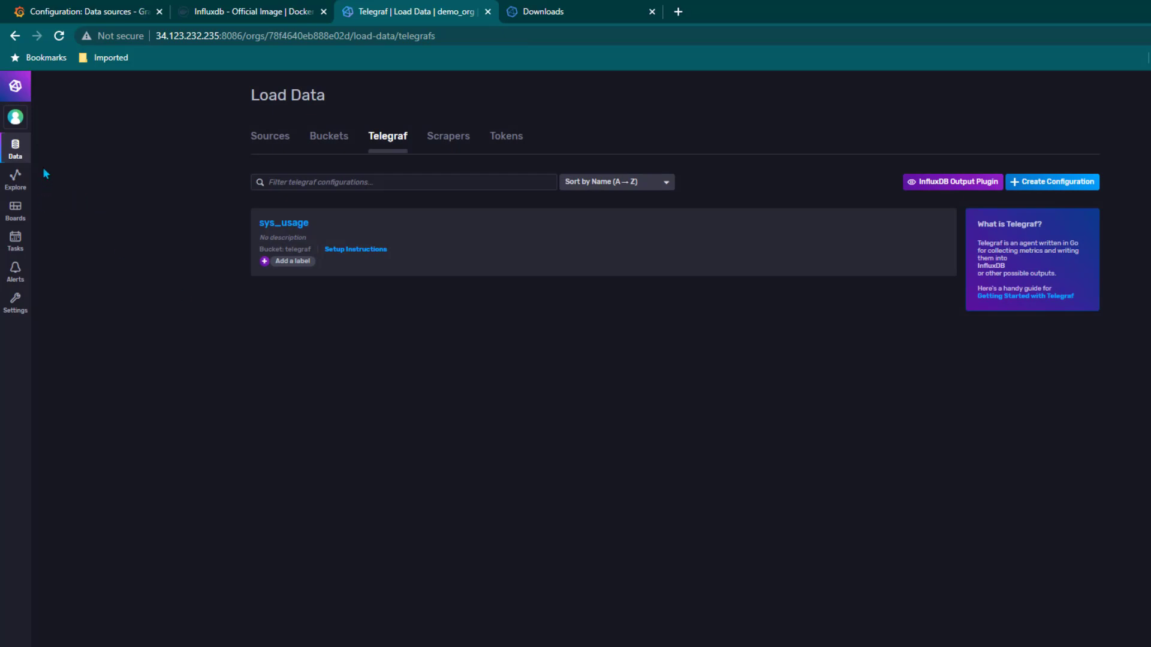
Graph the telegraf bucket's cpu measurement, usage_system field, in the Data Explorer
click(22, 185)
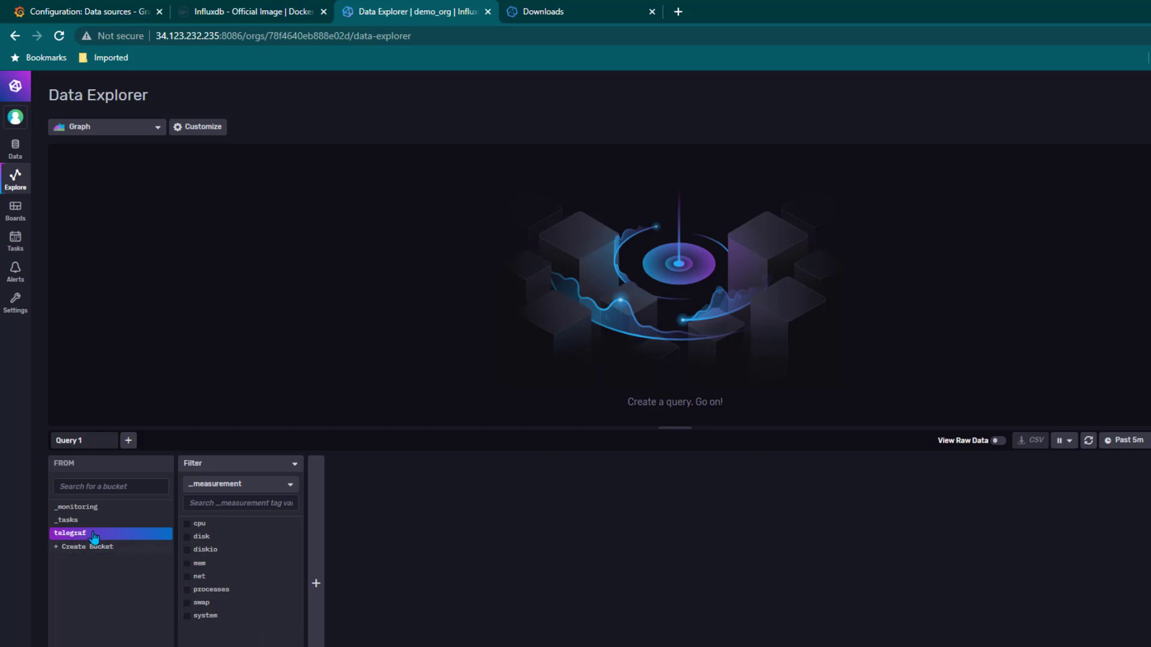
click(188, 527)
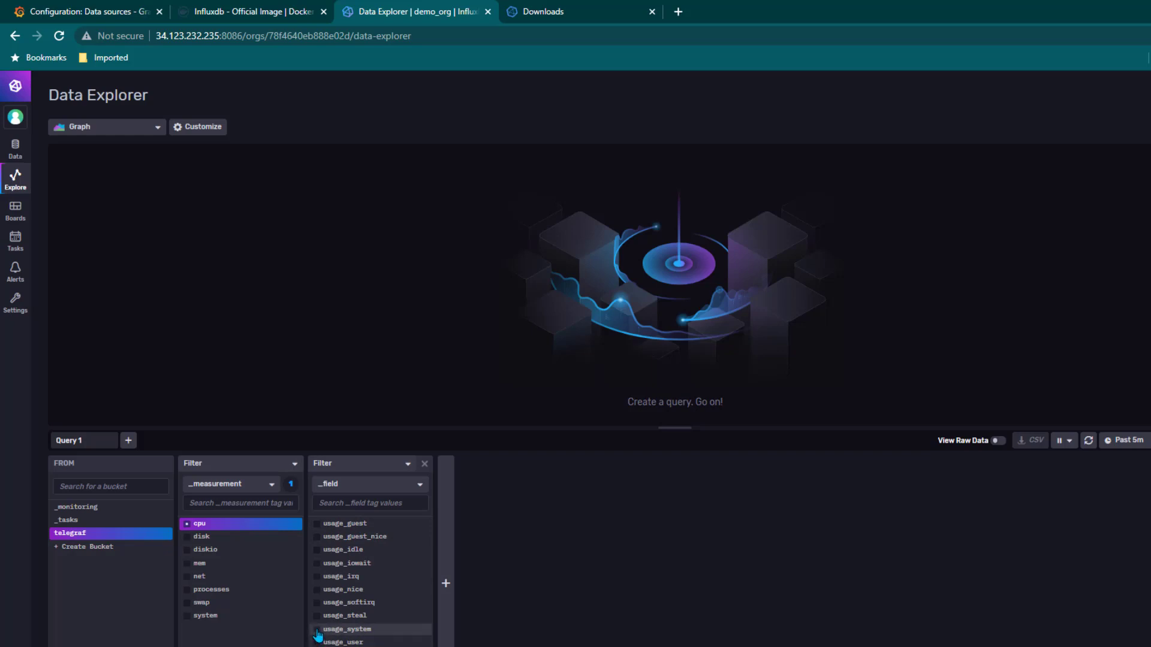
click(317, 630)
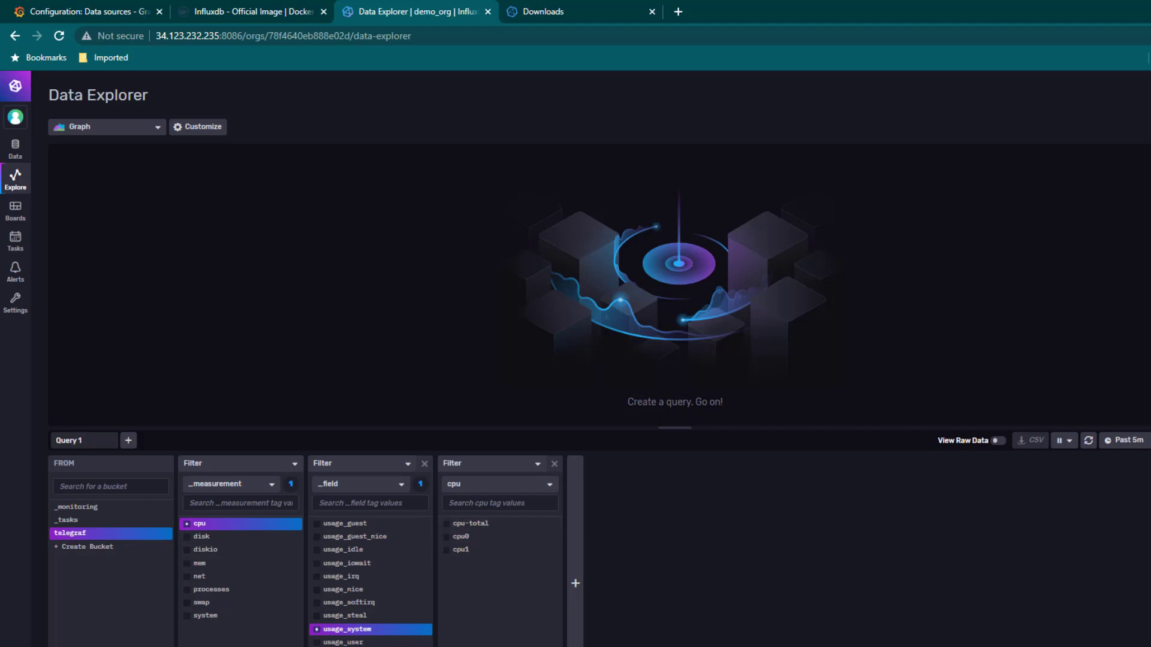
key(ctrl+Return)
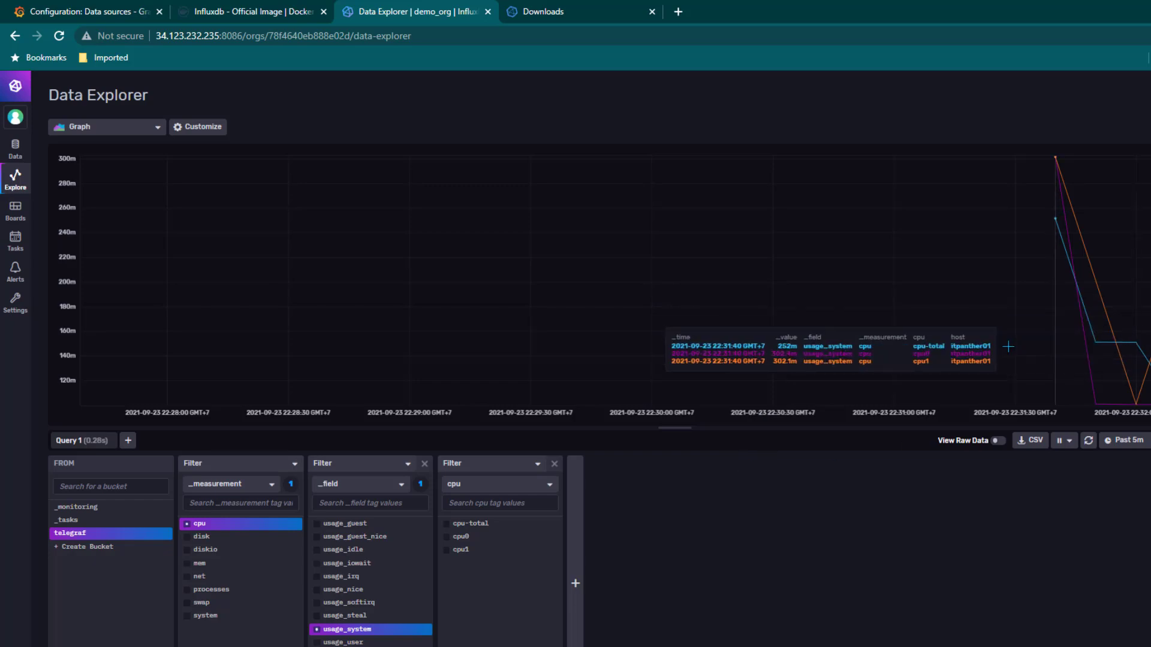
click(118, 14)
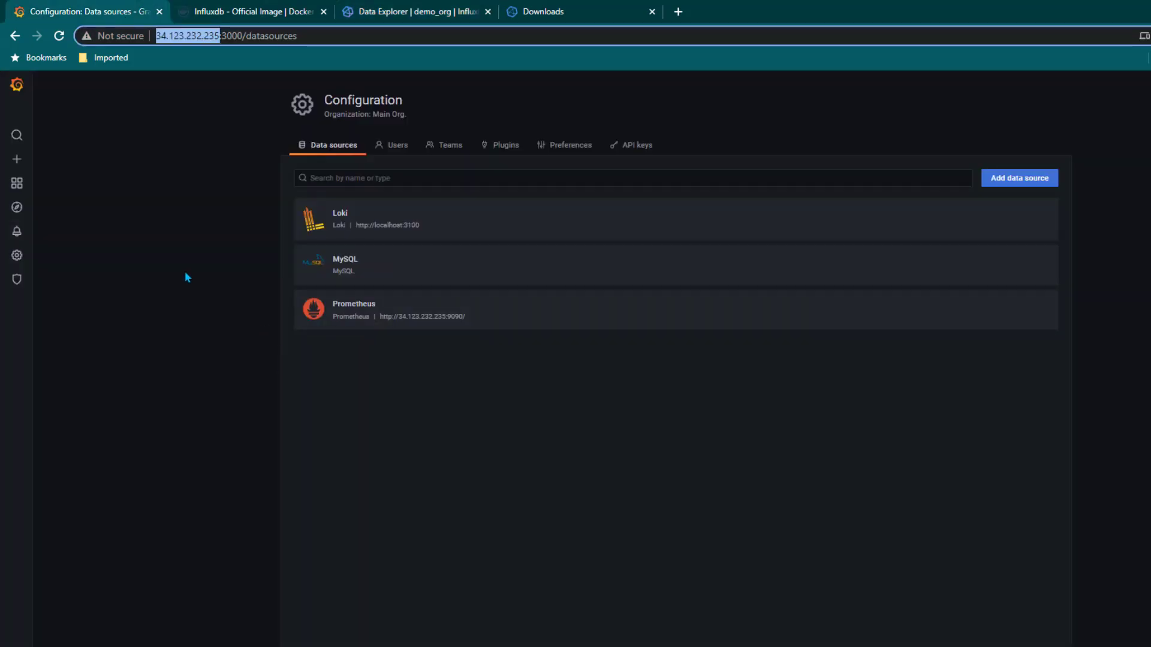
Add a new data source from Configuration > Data sources and choose InfluxDB as its type
click(16, 85)
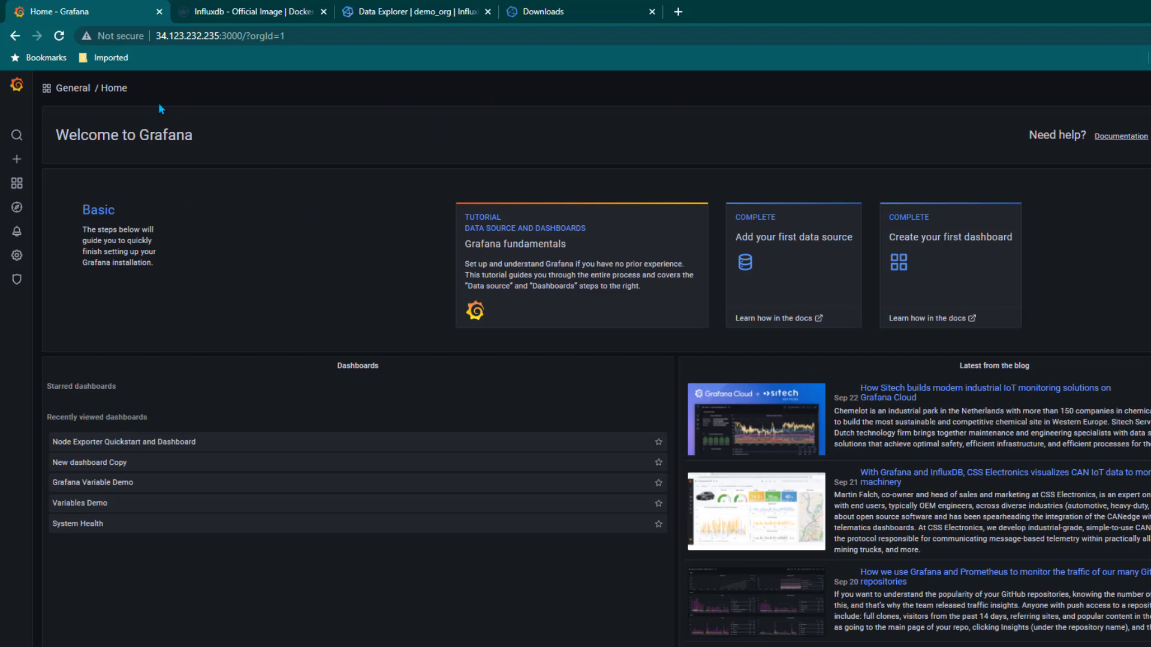
mouse_move(17, 255)
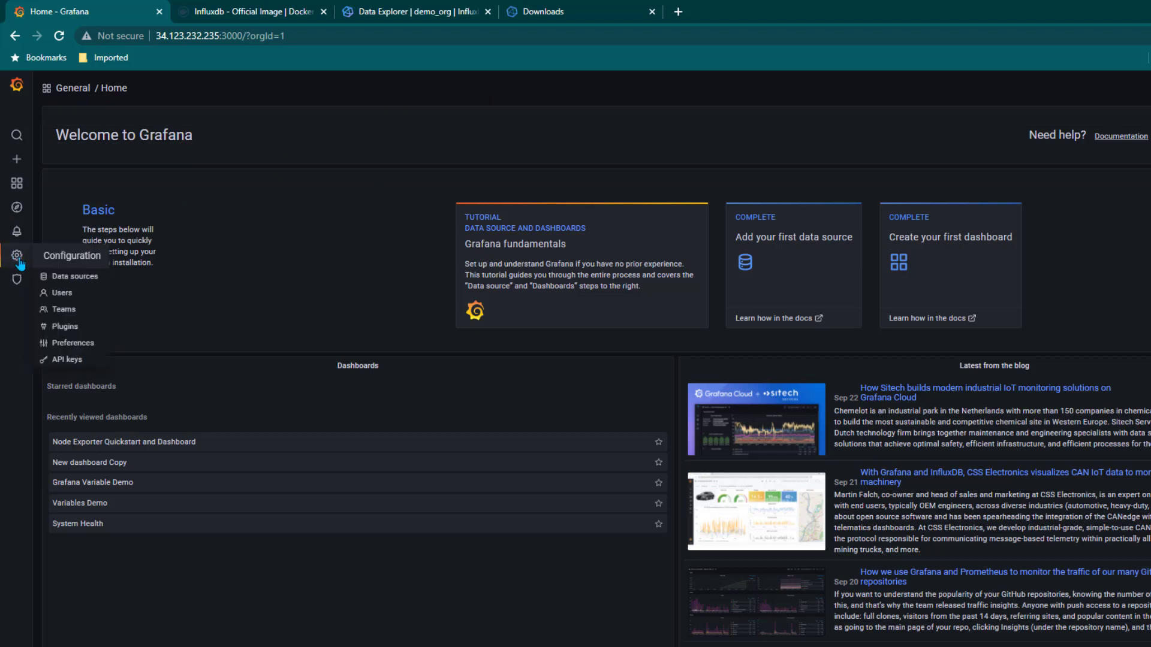
click(73, 277)
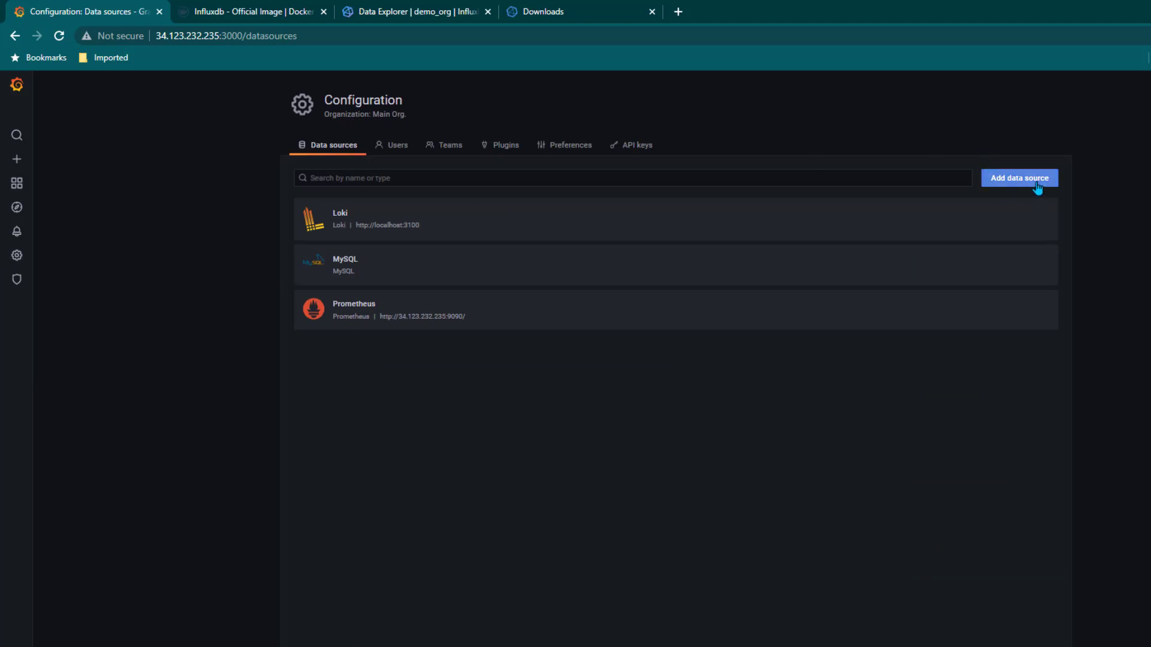
click(1039, 180)
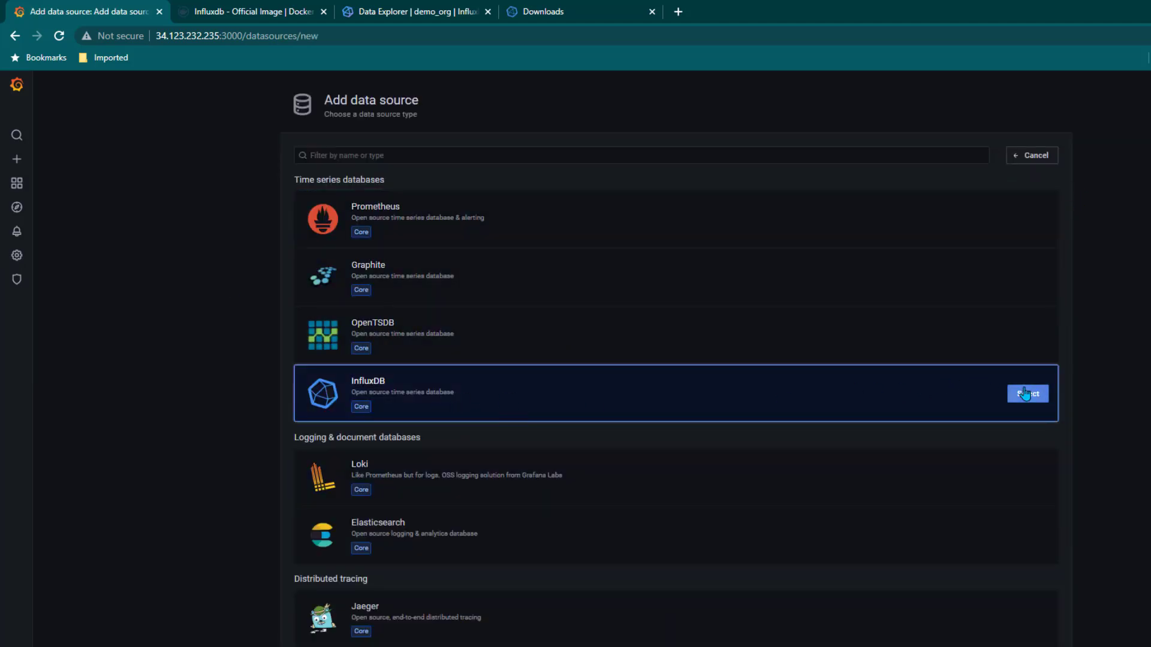
click(1028, 394)
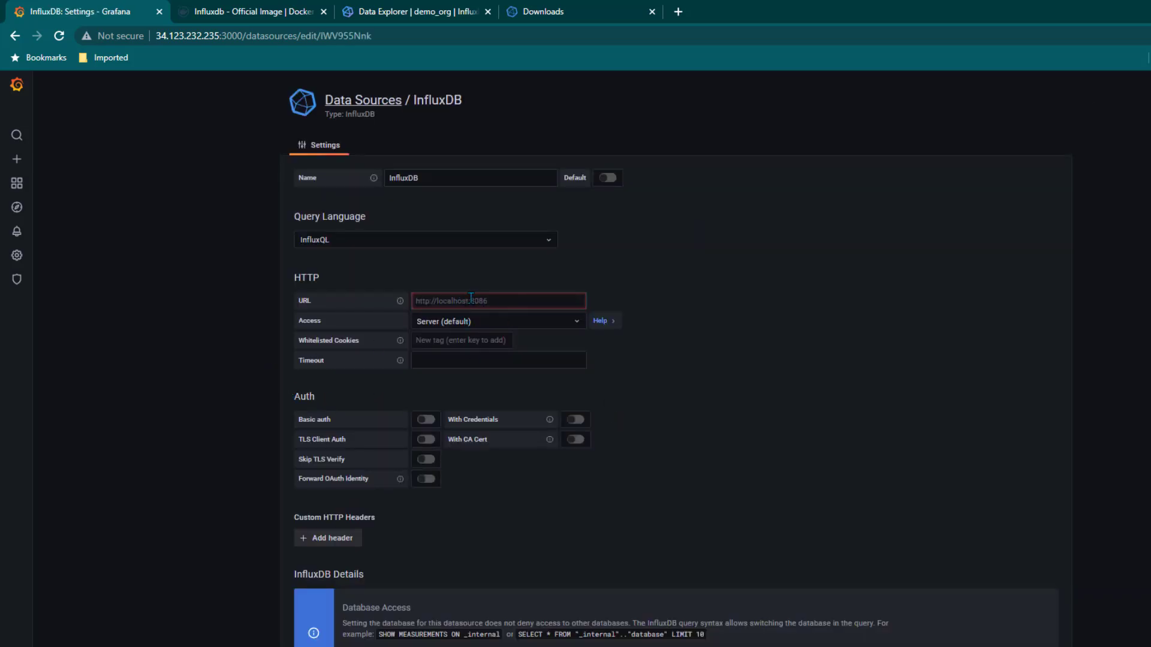
click(498, 300)
text(http://localhost:8086)
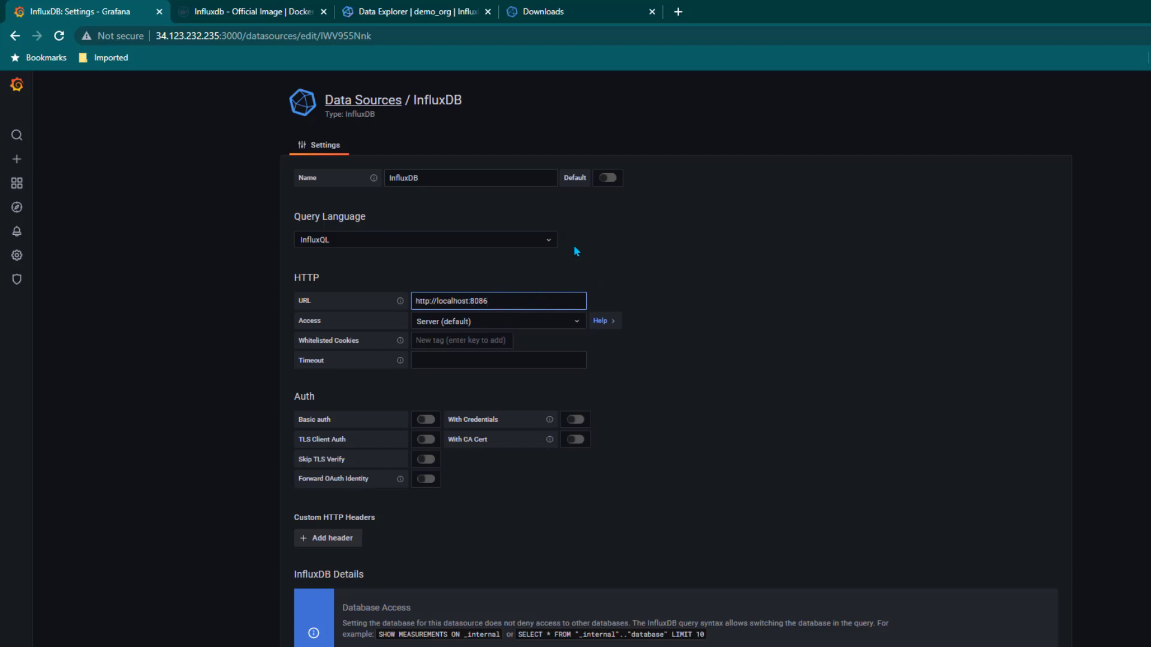
click(494, 242)
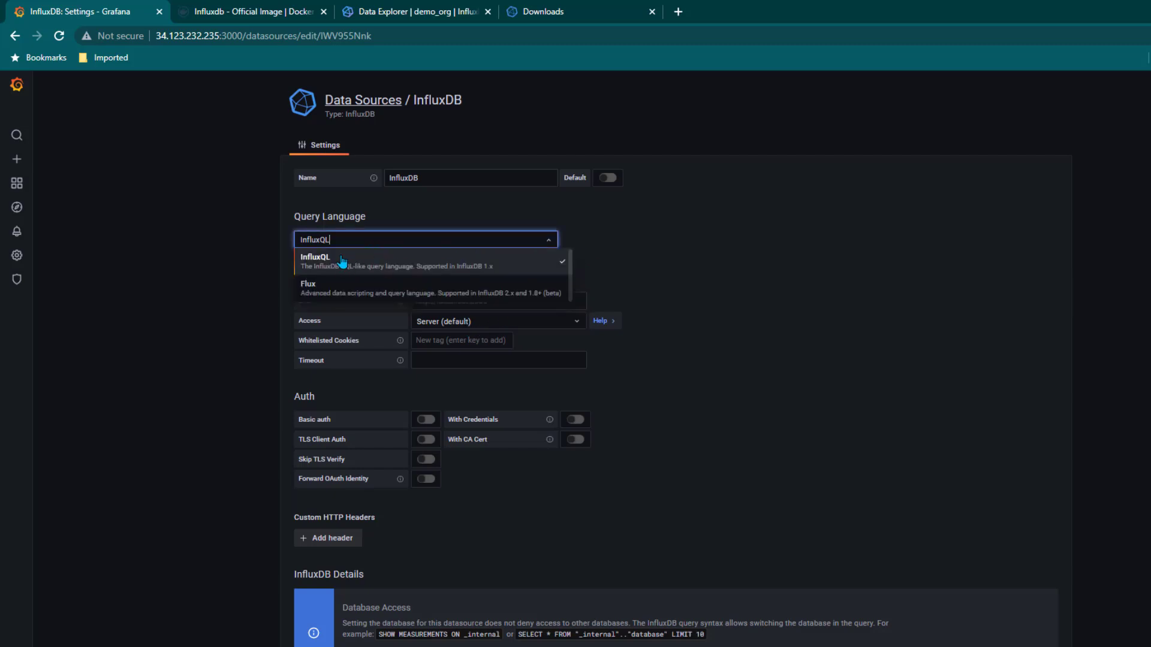
click(333, 287)
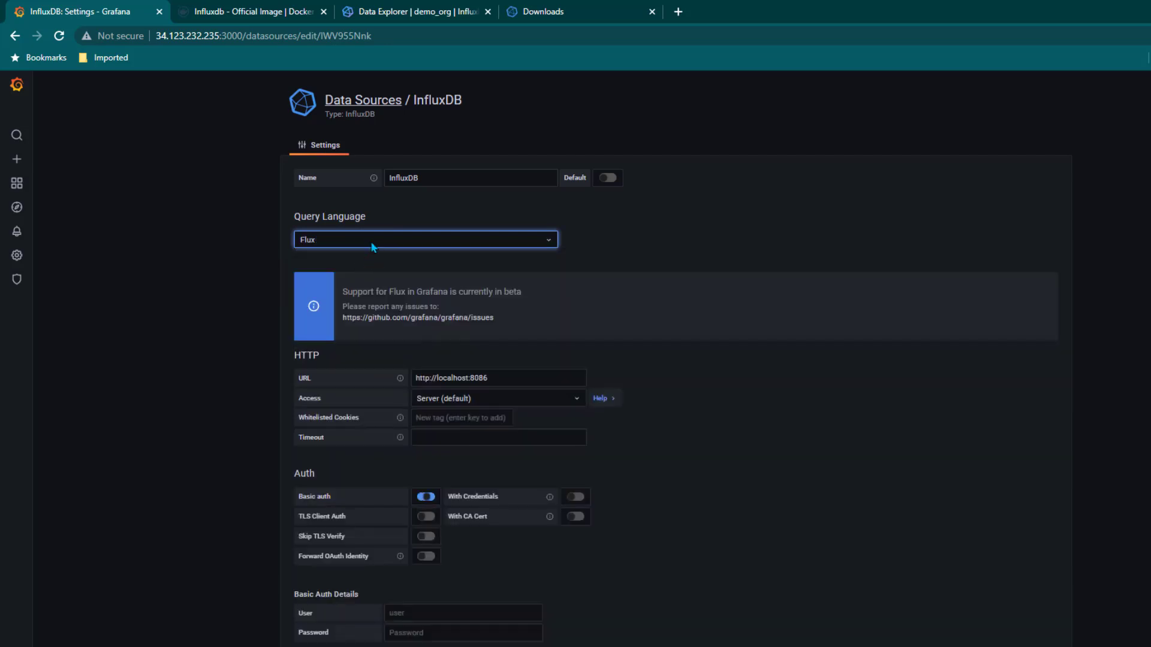
click(648, 264)
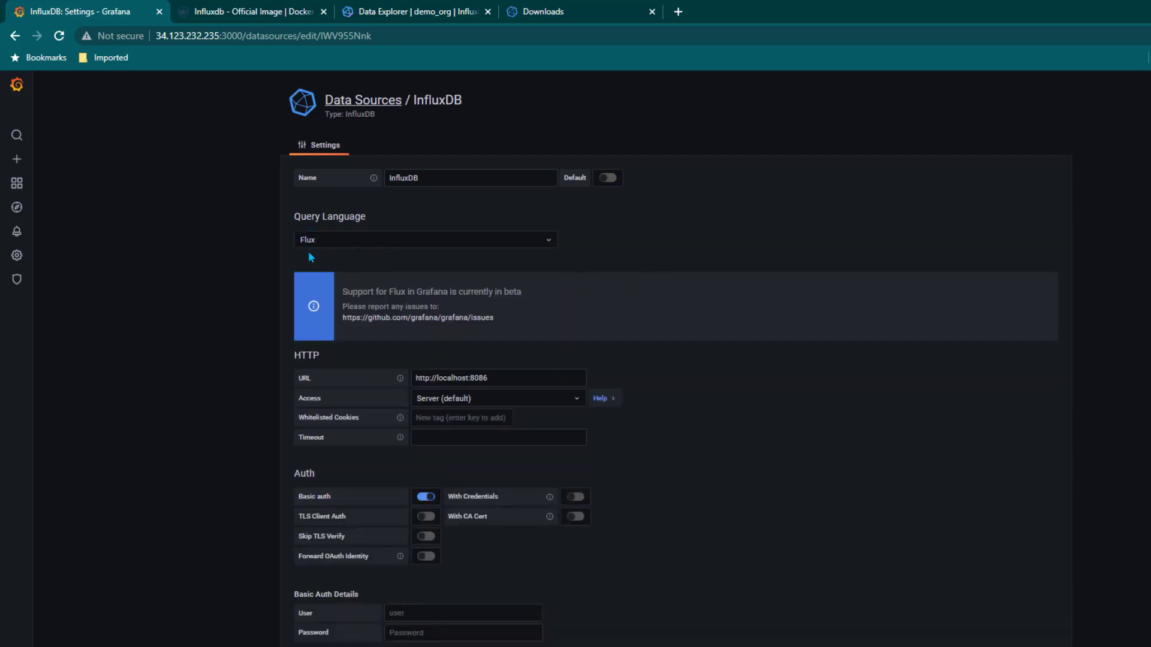
scroll(595, 334, down, 4)
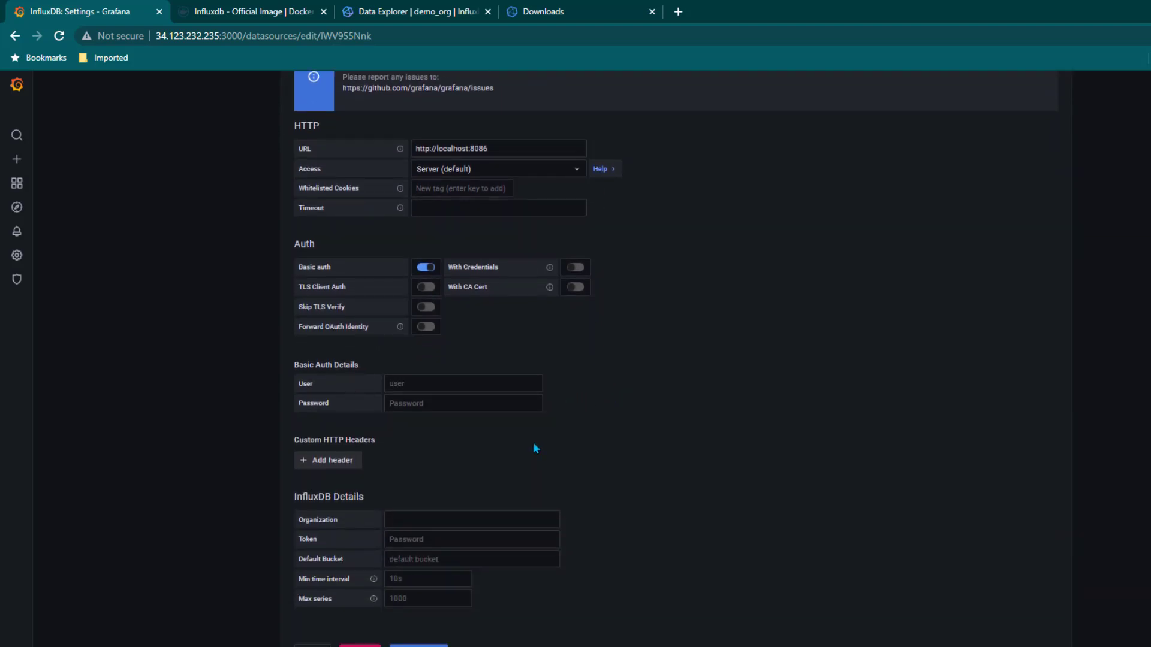
click(426, 267)
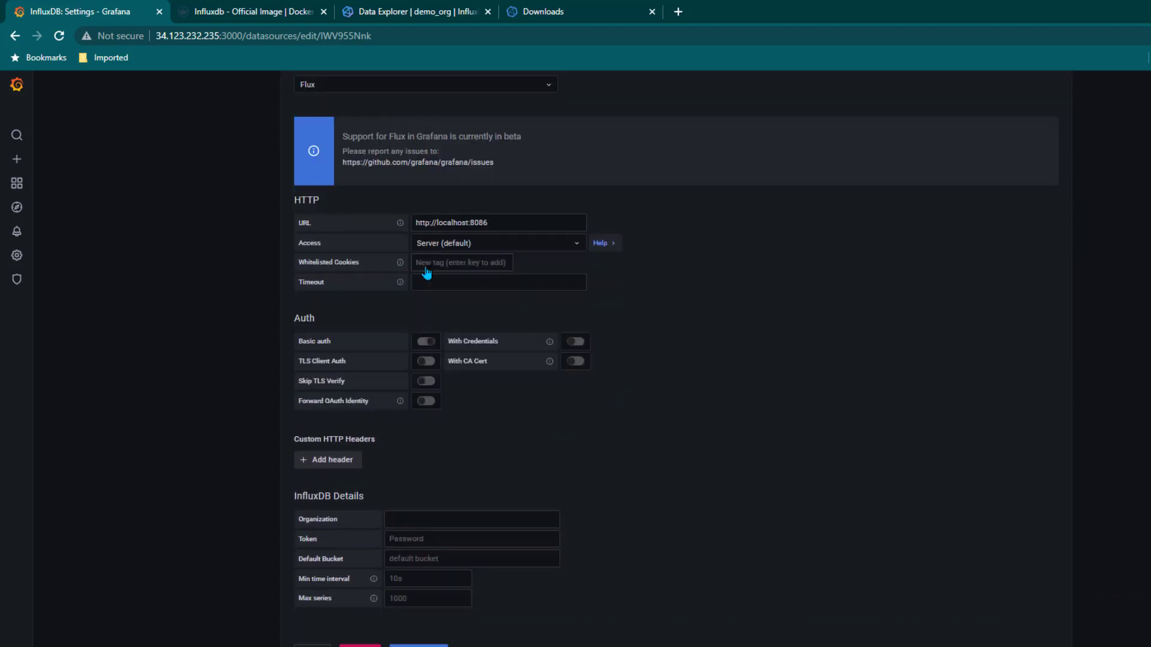
Select the organization name demo_org from the Notepad++ docker notes
click(423, 524)
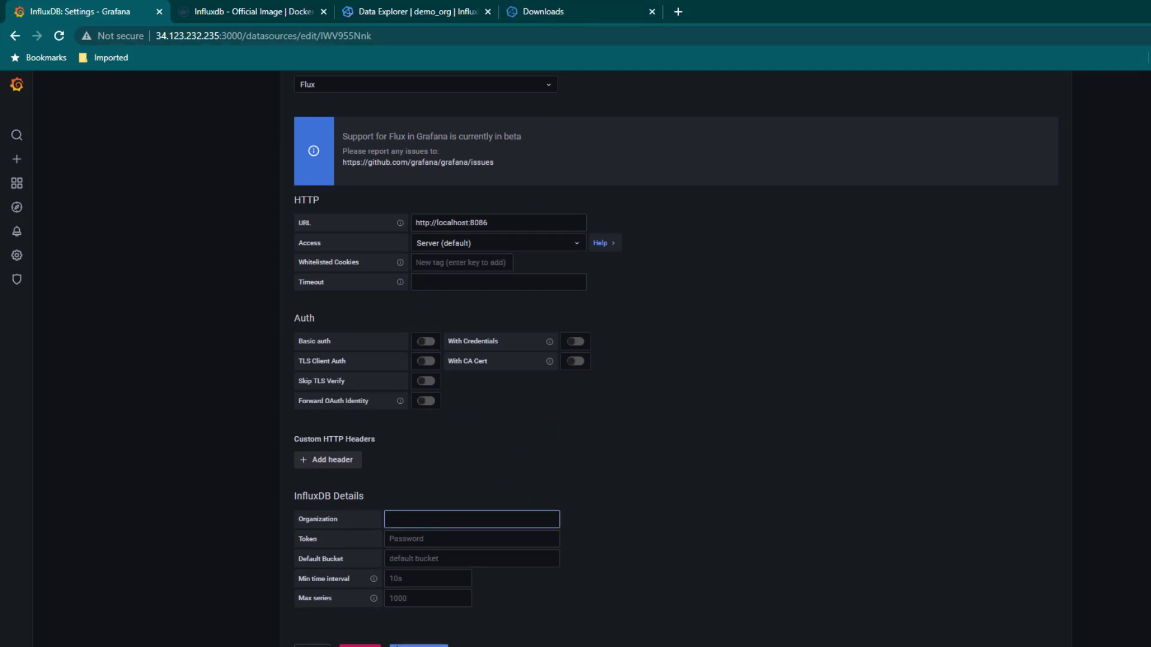
key(alt+Tab)
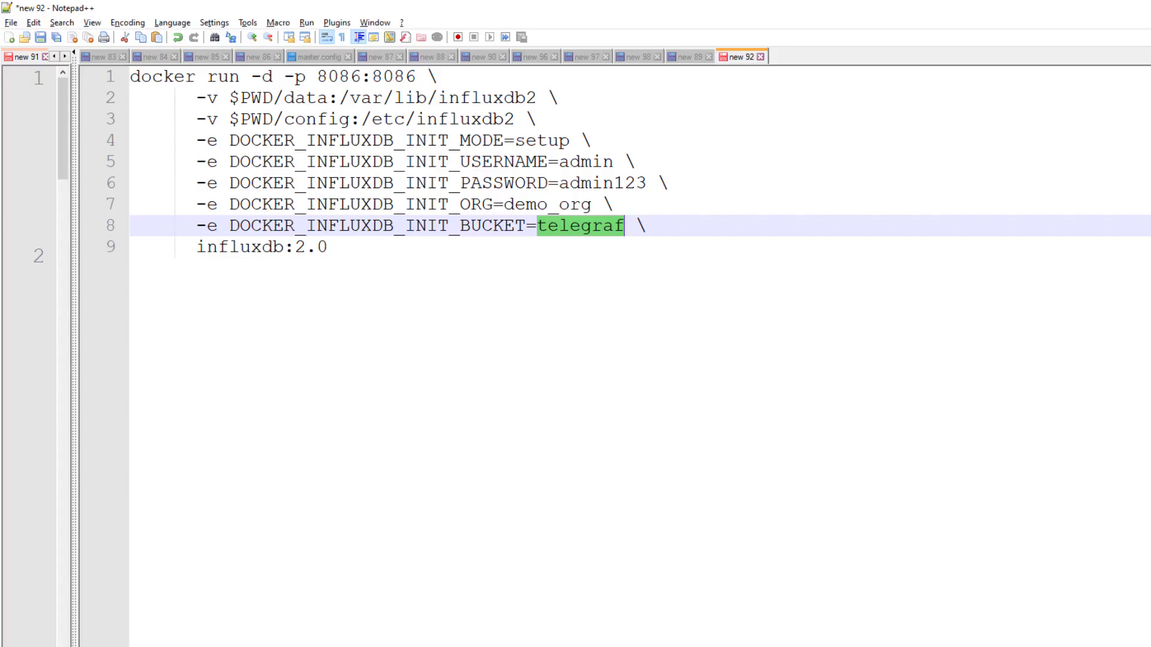
double_click(536, 206)
key(ctrl+c)
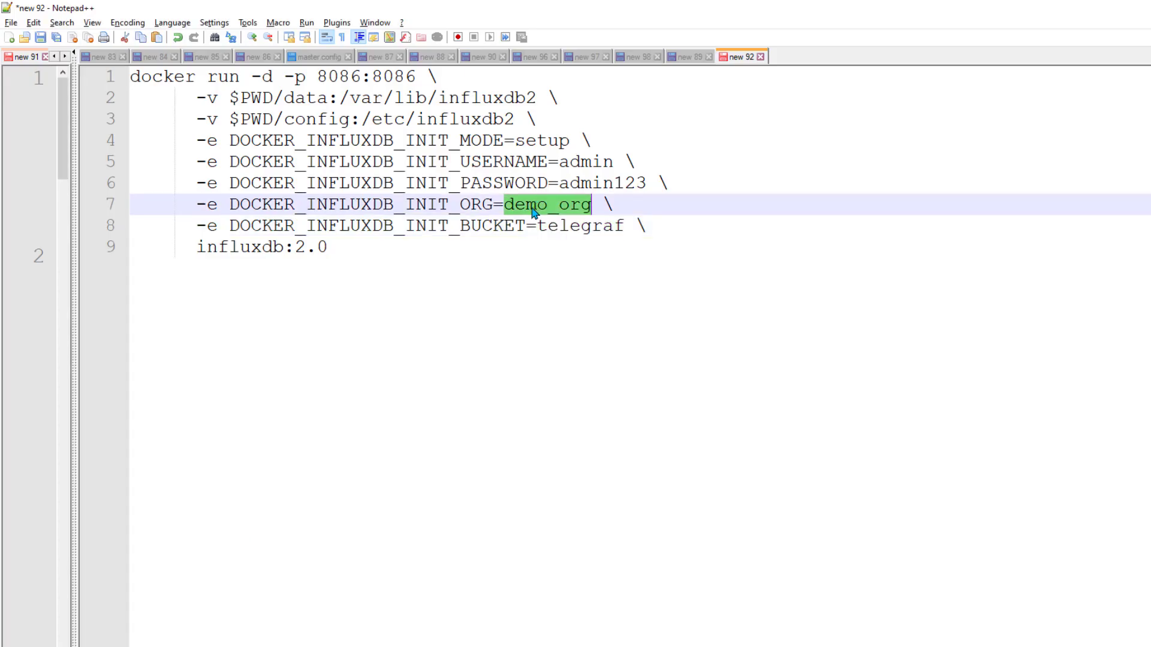
Paste demo_org into the Organization field and move on to the Token field
key(alt+Tab)
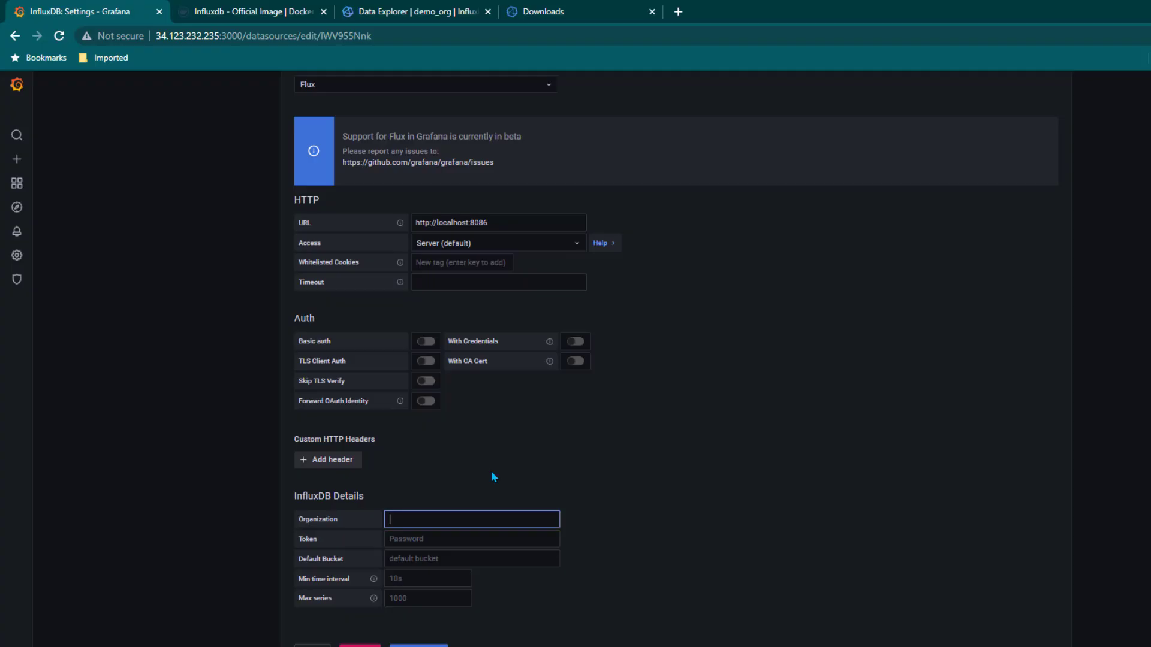
key(ctrl+v)
click(450, 539)
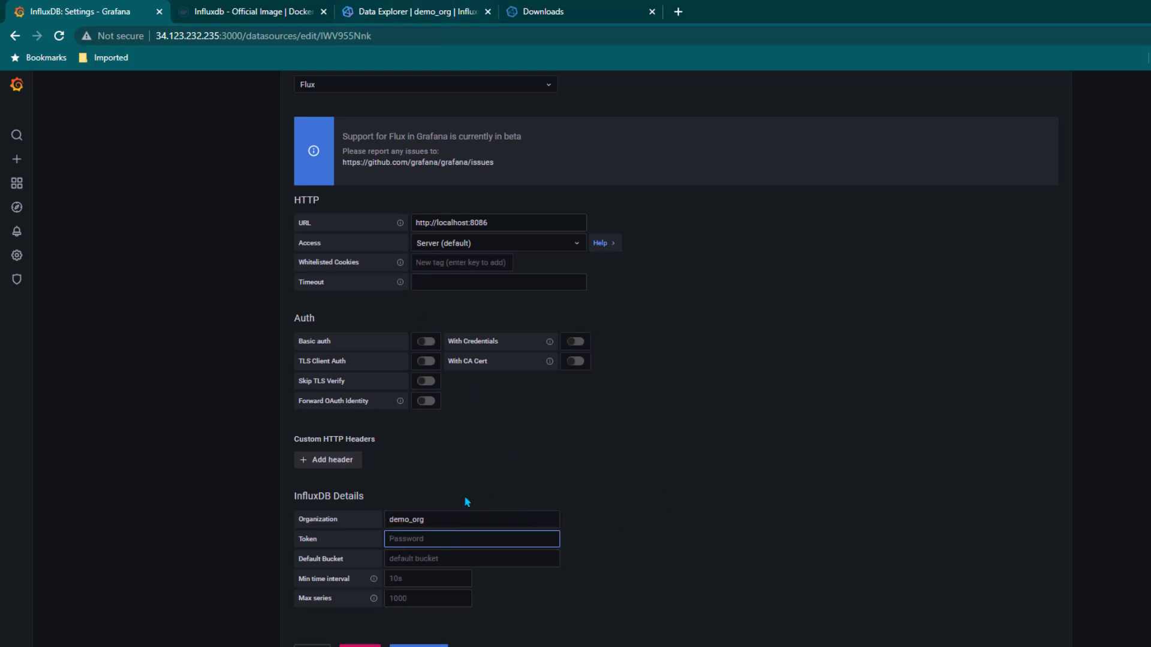
click(440, 9)
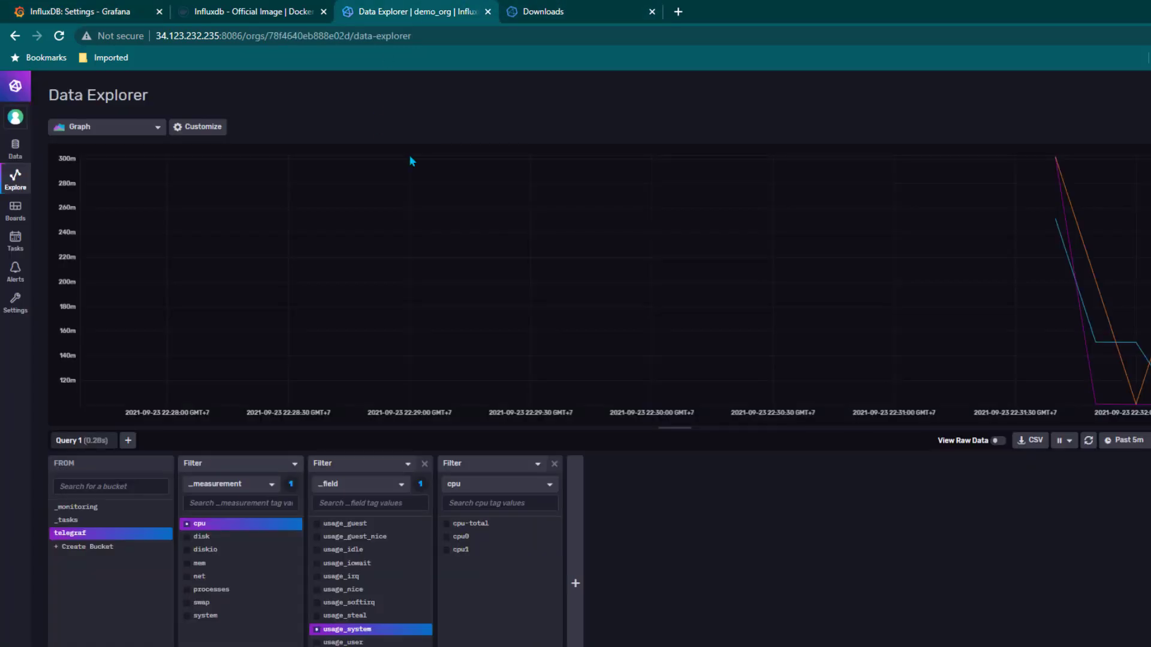
Copy the admin's API token from InfluxDB's Load Data > Tokens page
click(15, 148)
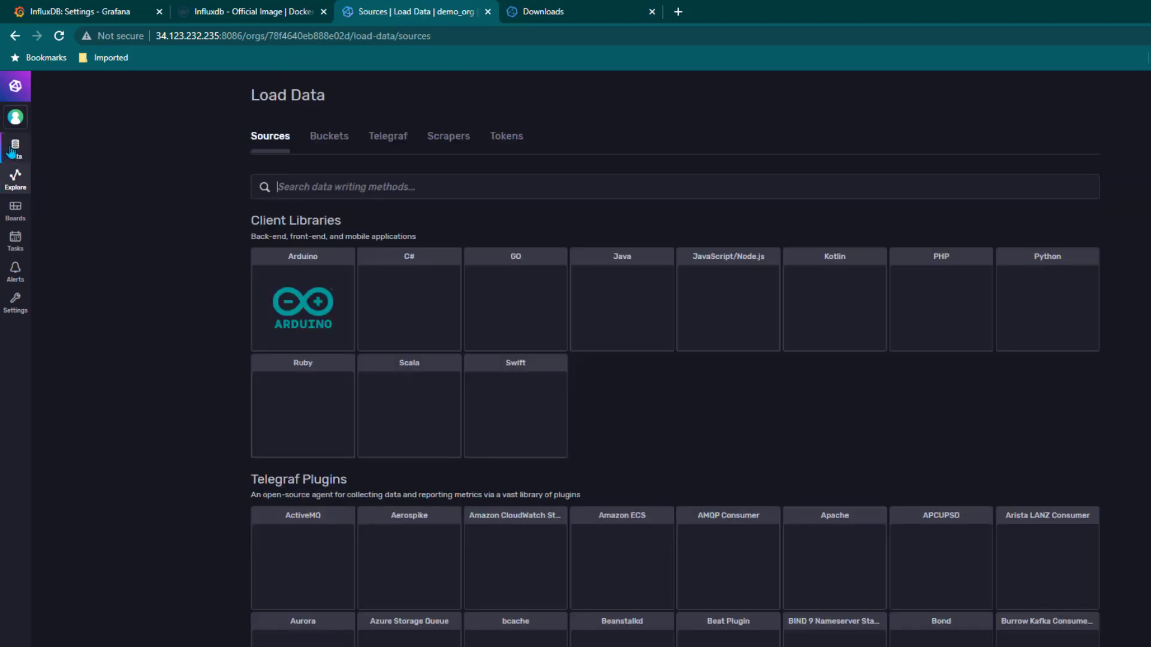
click(506, 136)
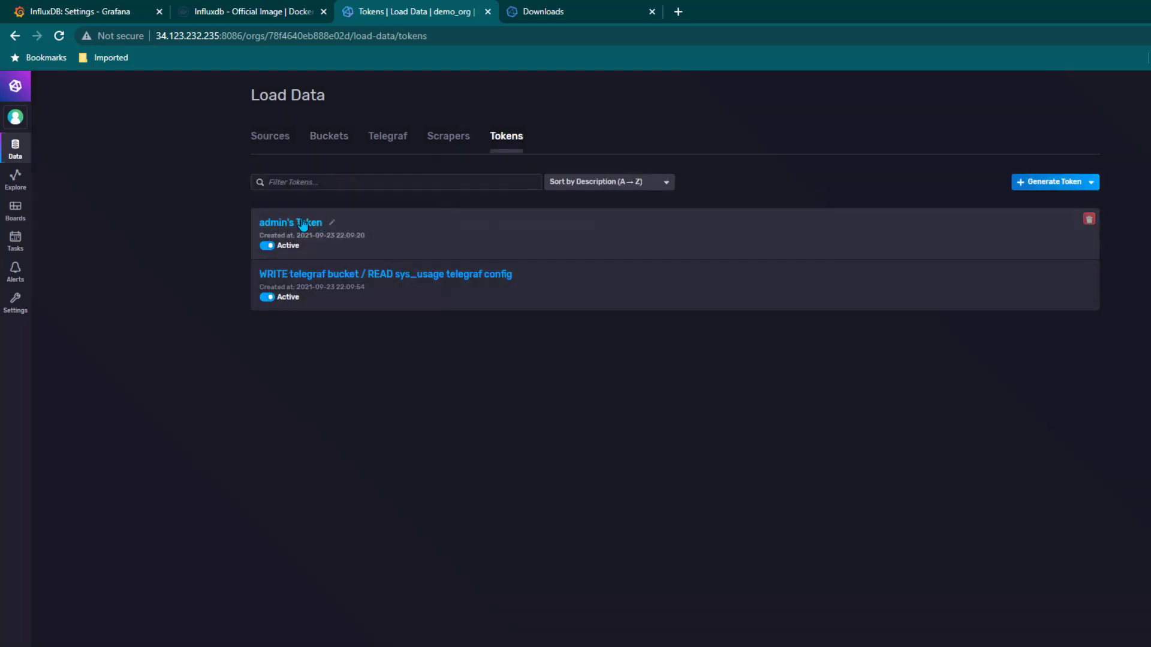
click(304, 223)
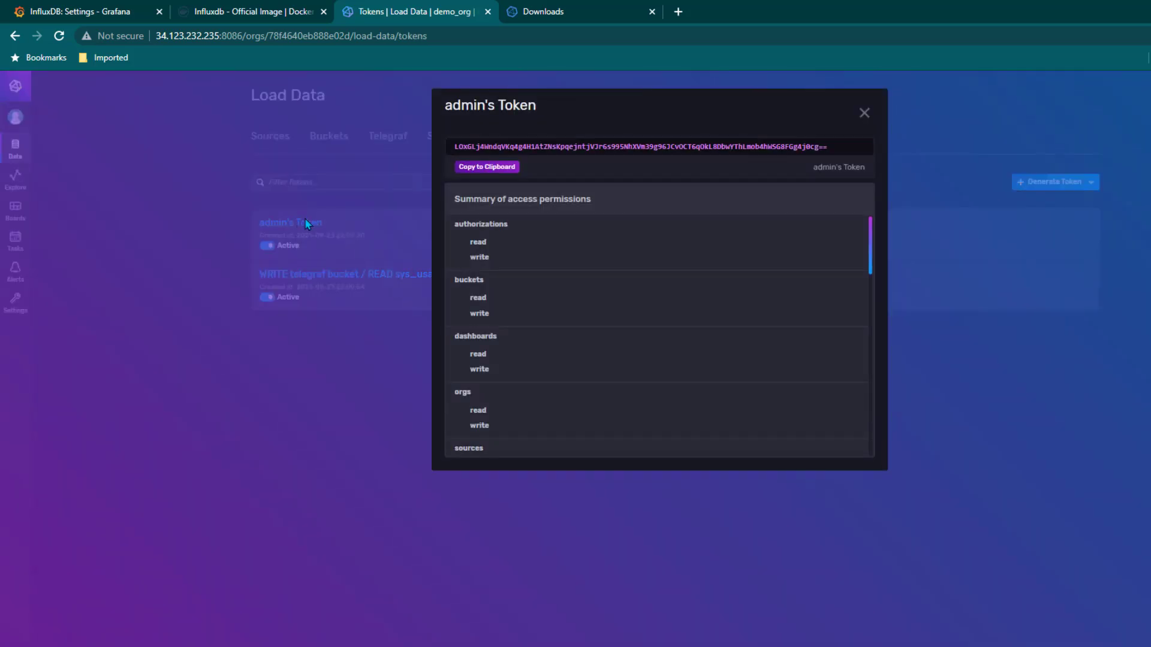
click(482, 167)
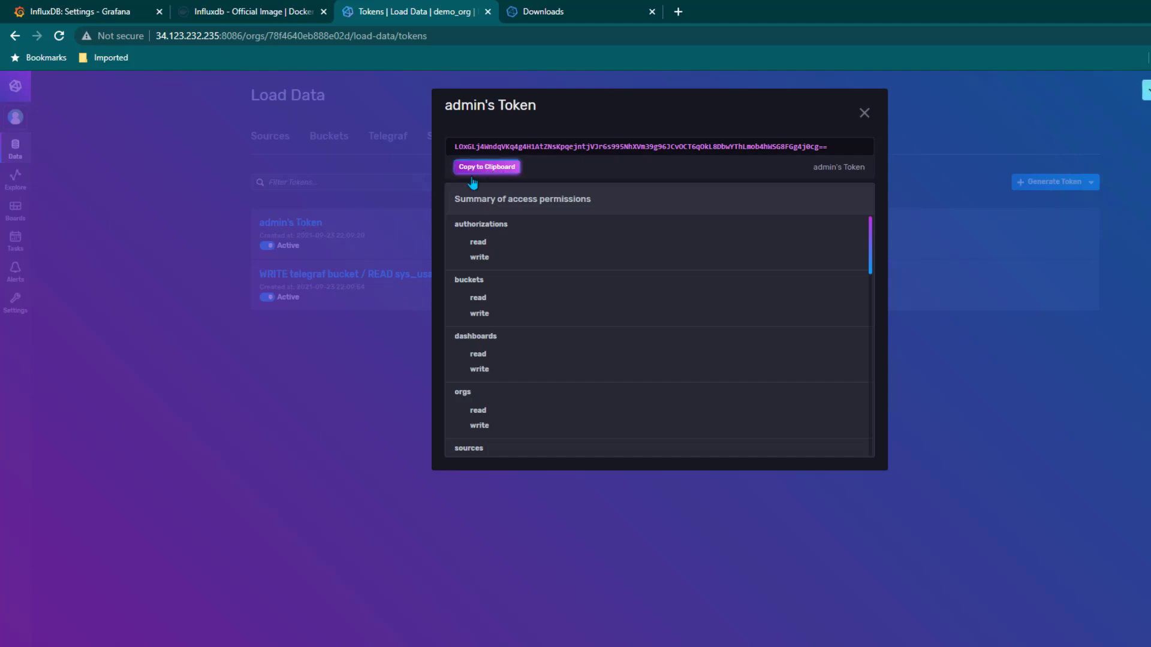
click(114, 14)
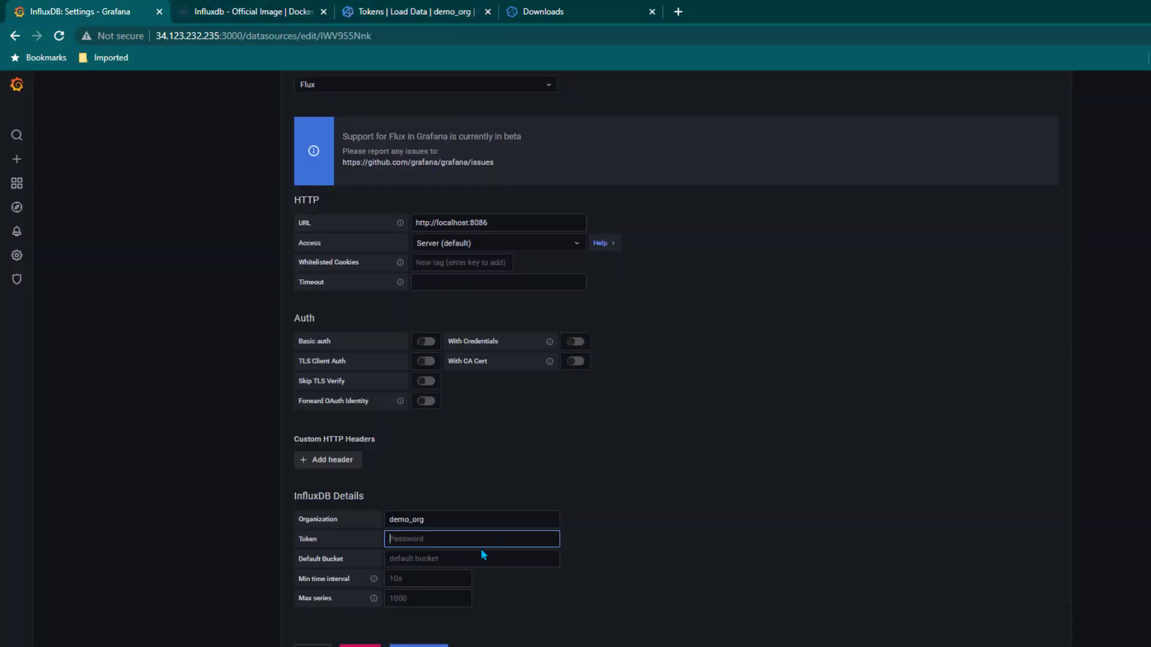
Paste the admin token into Grafana's InfluxDB data source and save it; the test finds 3 buckets
key(ctrl+v)
click(441, 645)
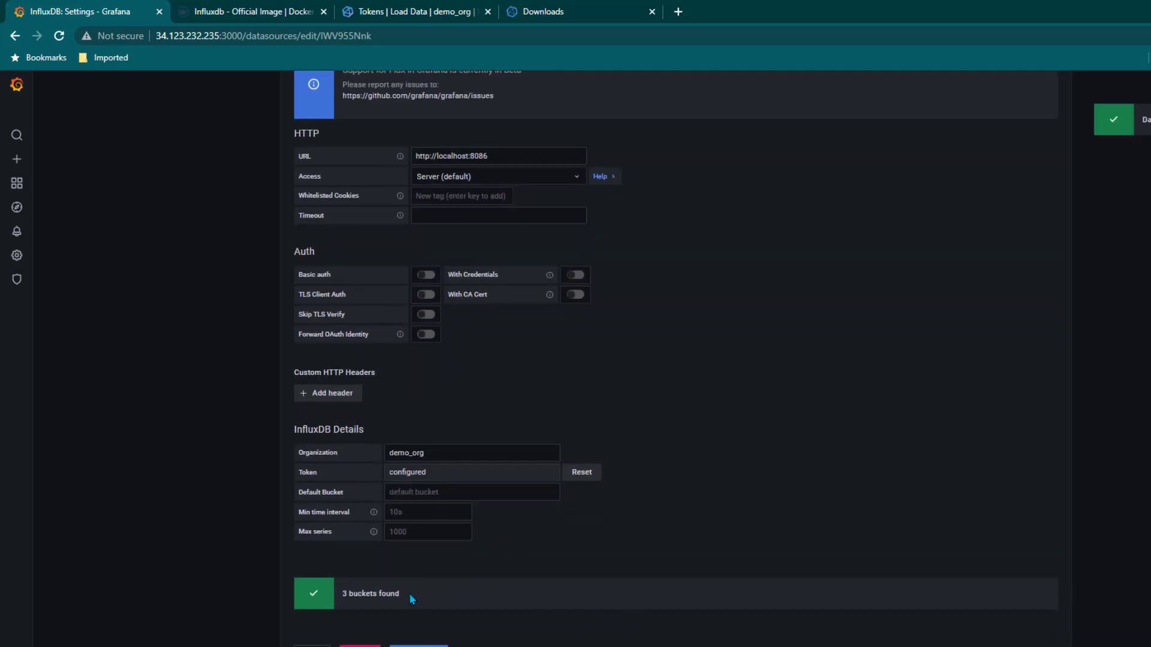
Close the admin token details in InfluxDB, open the Data Explorer, then return to Grafana
click(461, 8)
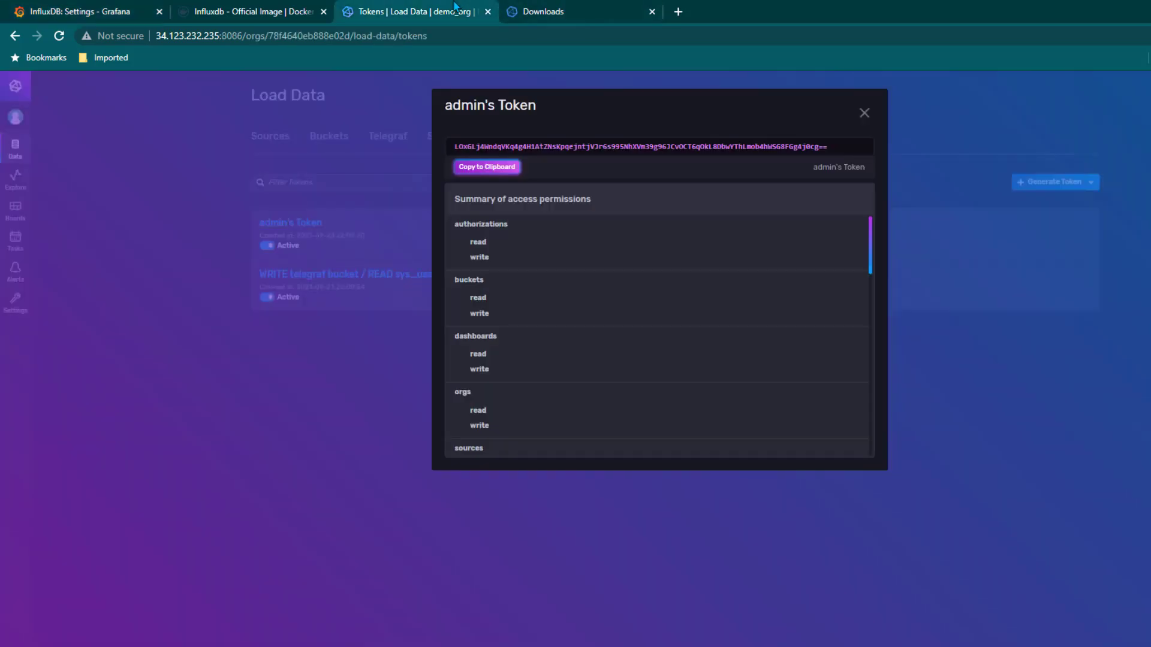
click(865, 114)
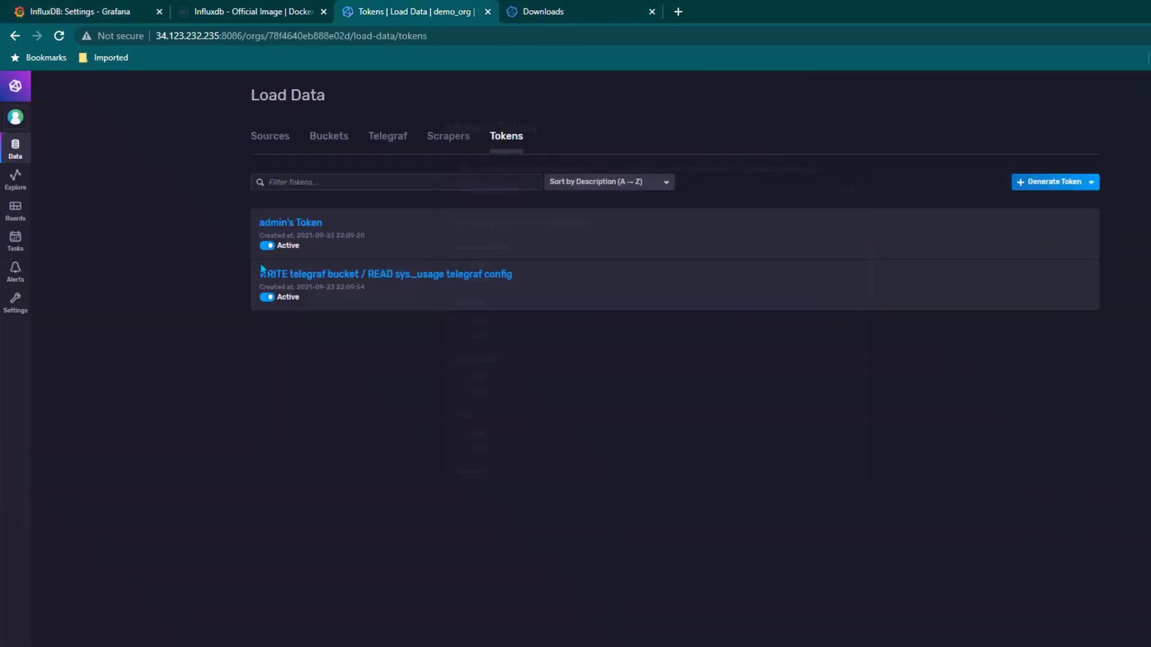
click(16, 189)
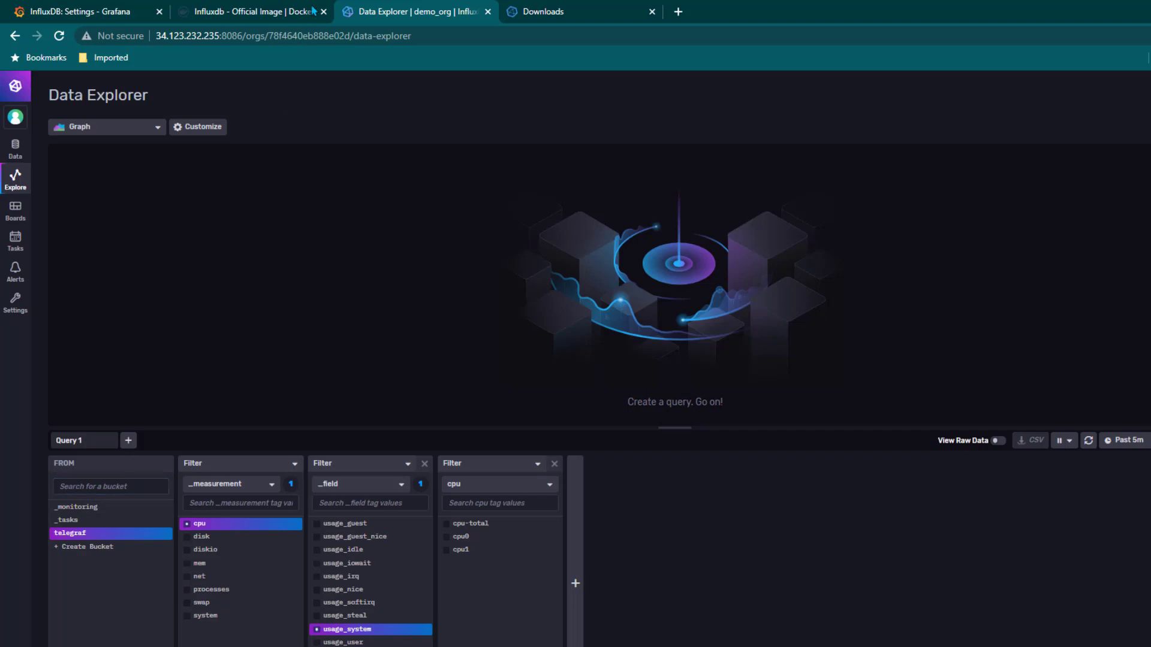
click(132, 12)
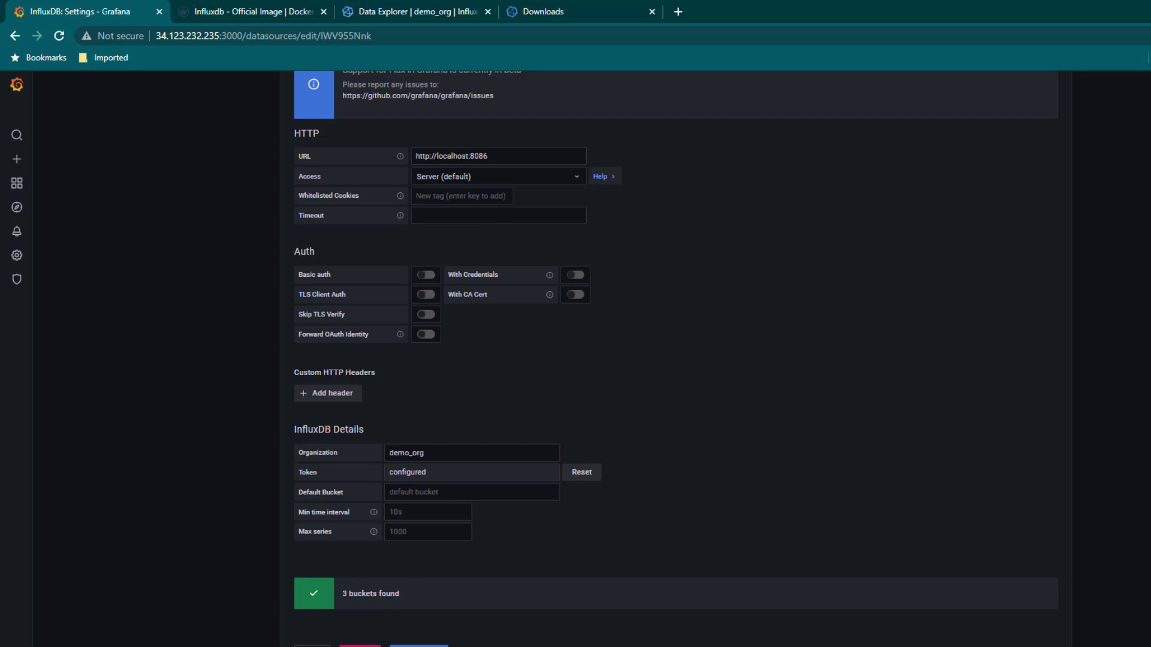
Leave the data source settings and create a new empty dashboard from the + Create menu
click(312, 646)
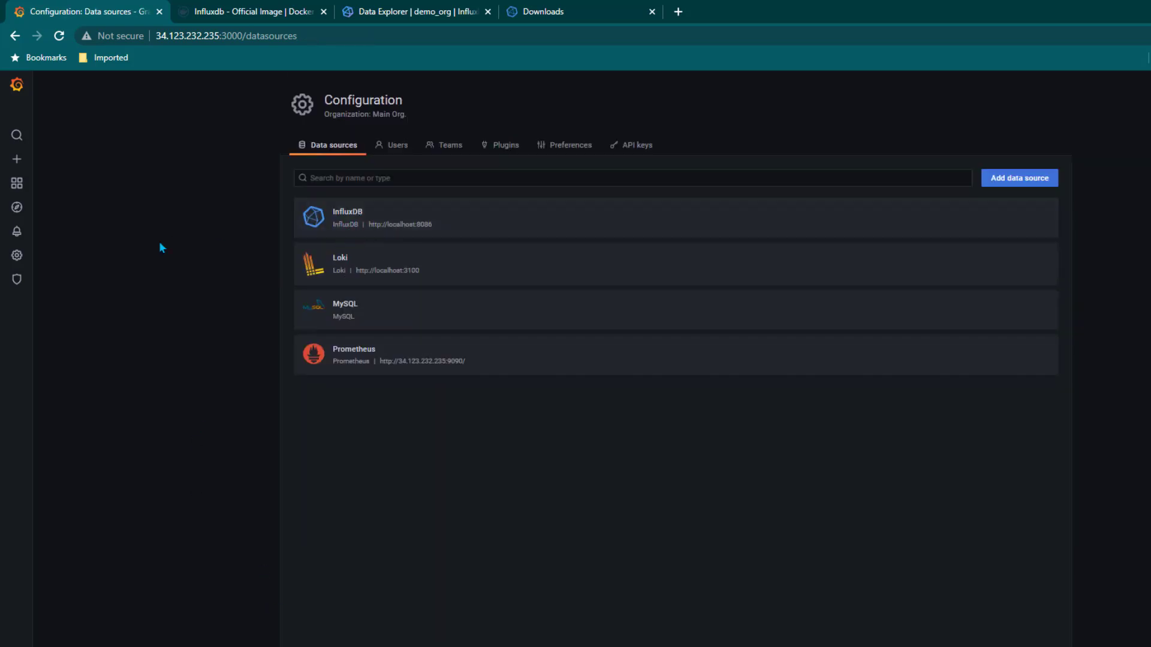
mouse_move(21, 162)
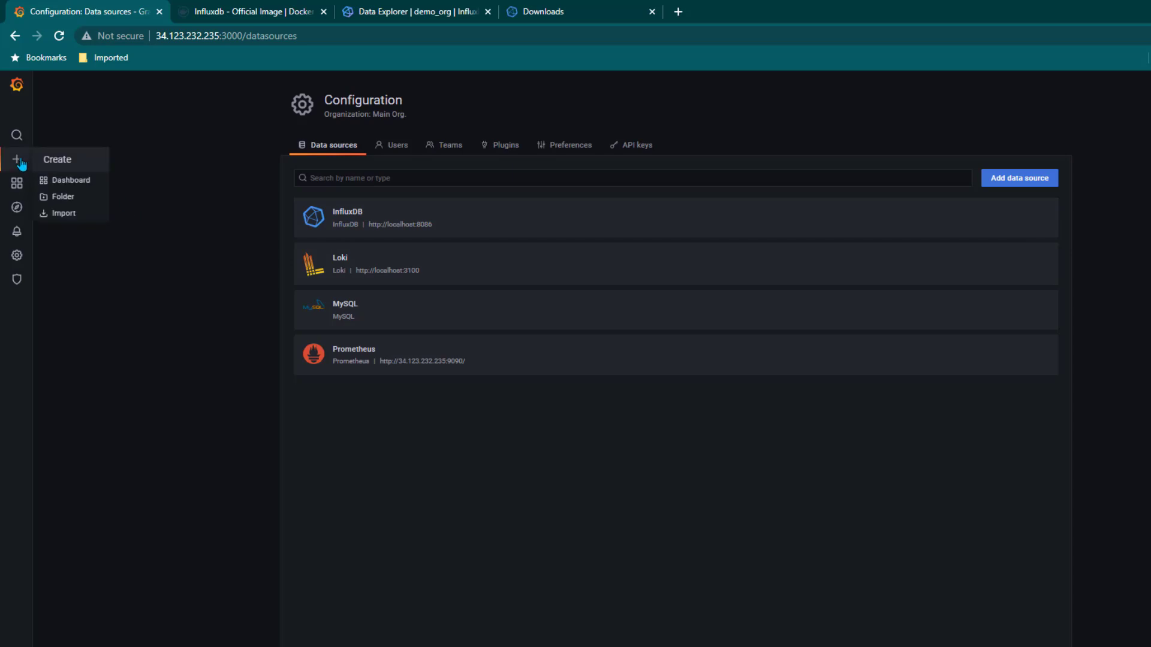
click(78, 186)
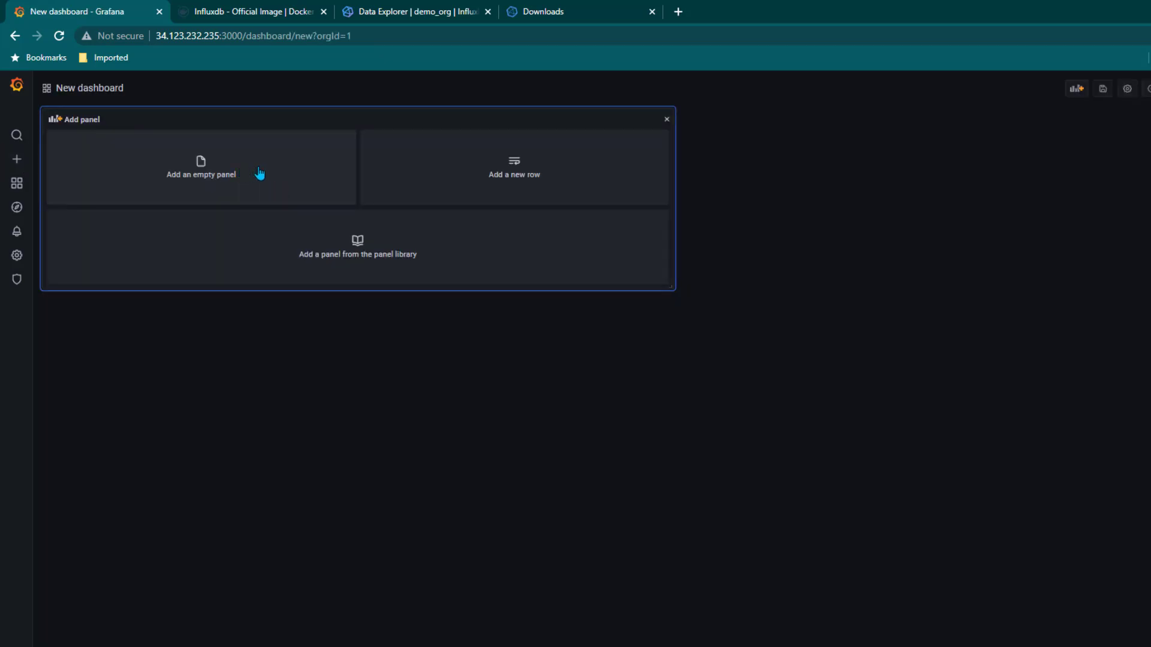
Add an empty panel that uses InfluxDB as its data source, with the Flux query still blank
click(260, 174)
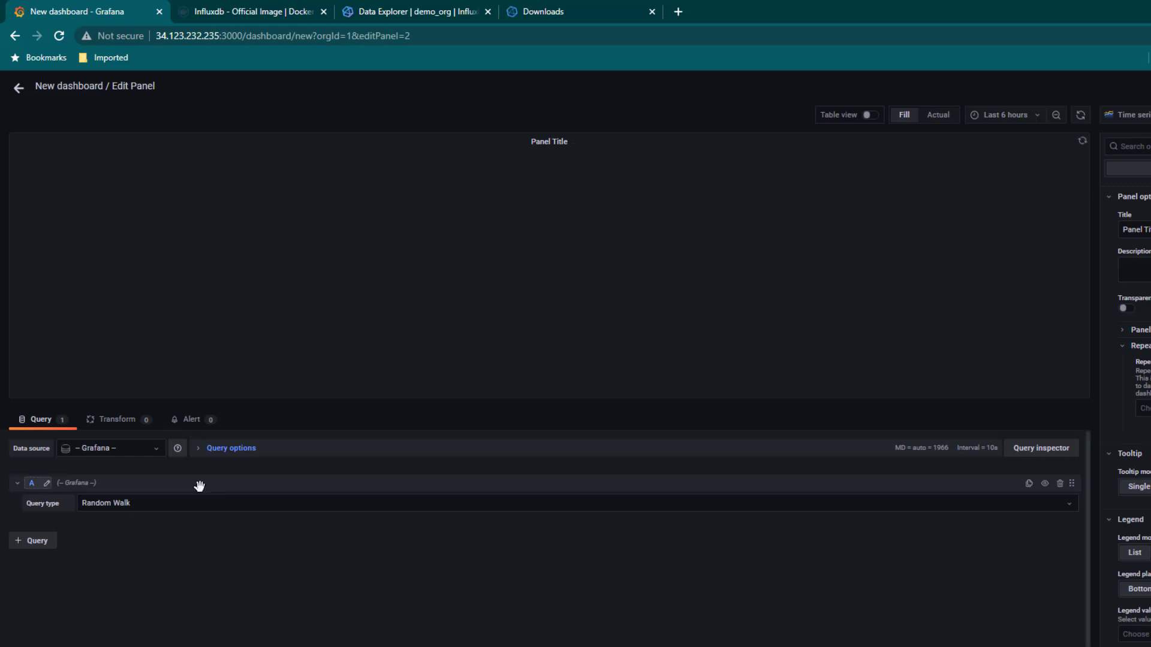
click(149, 451)
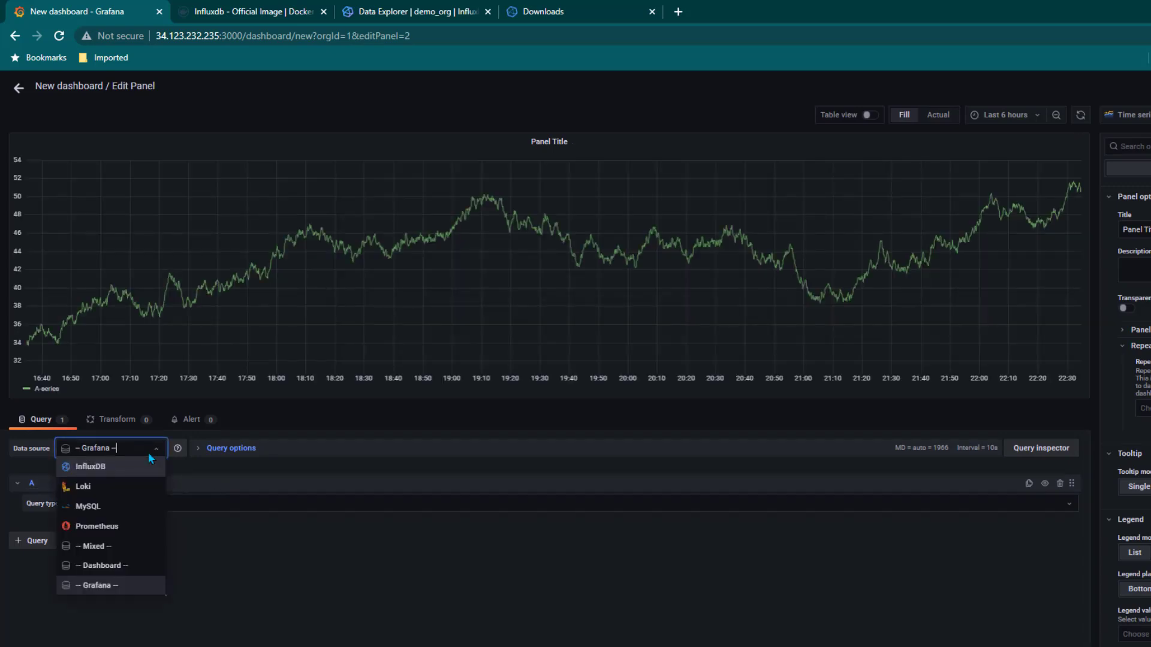
click(118, 468)
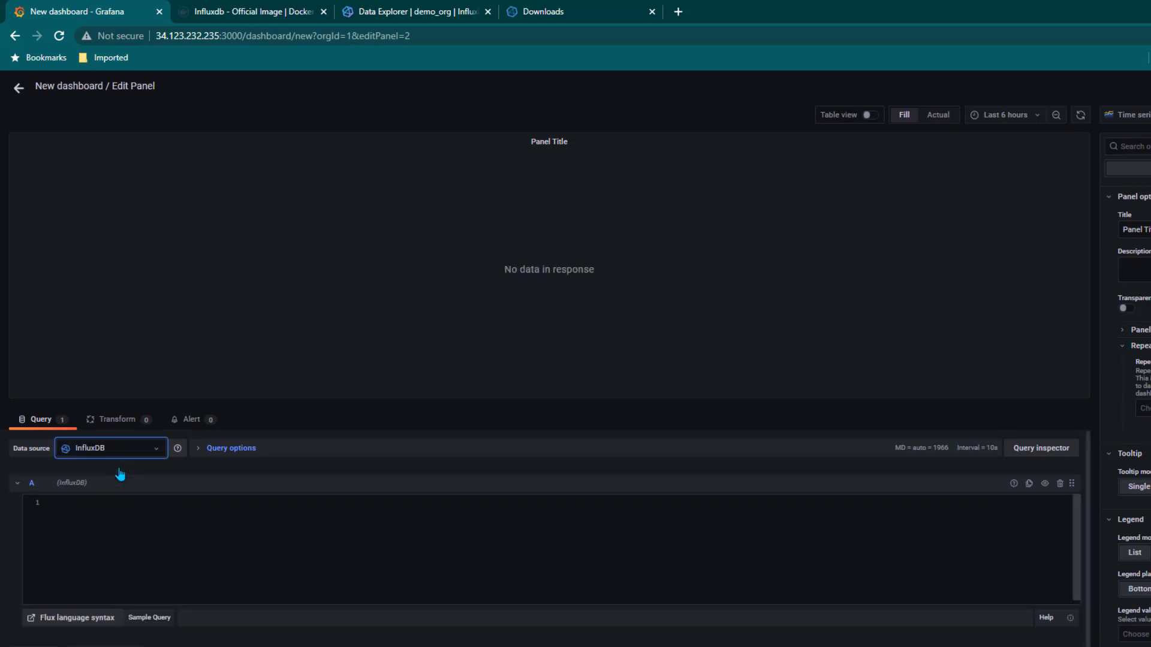
click(107, 543)
click(575, 11)
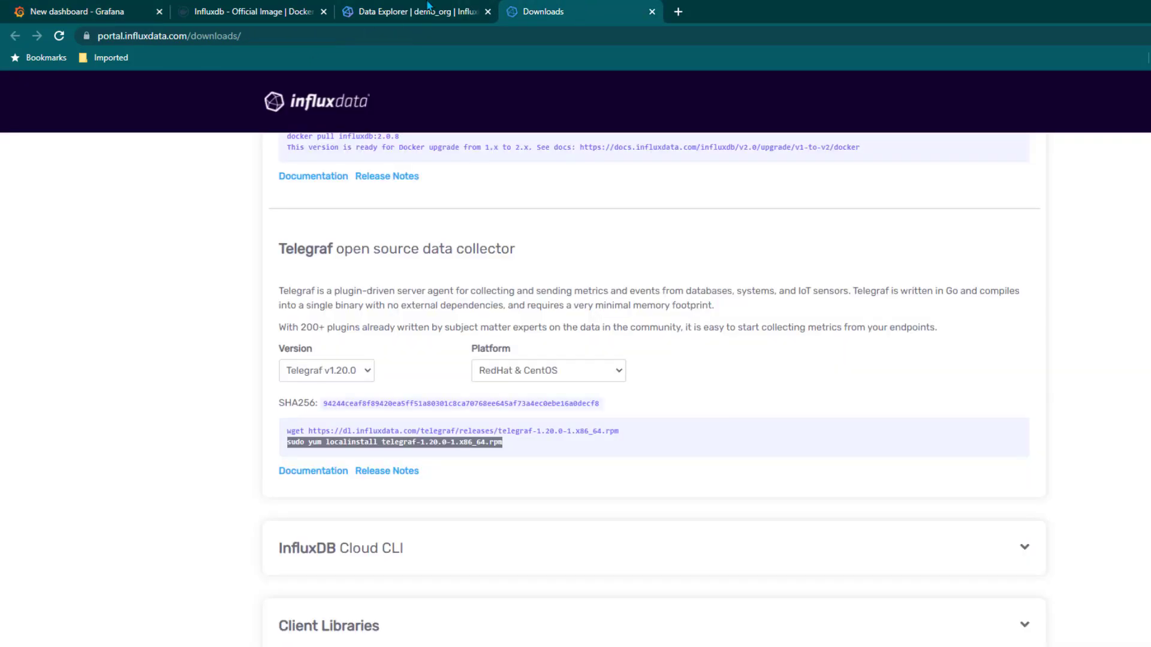
Run the telegraf cpu usage_system query in InfluxDB's Data Explorer
click(341, 9)
click(302, 11)
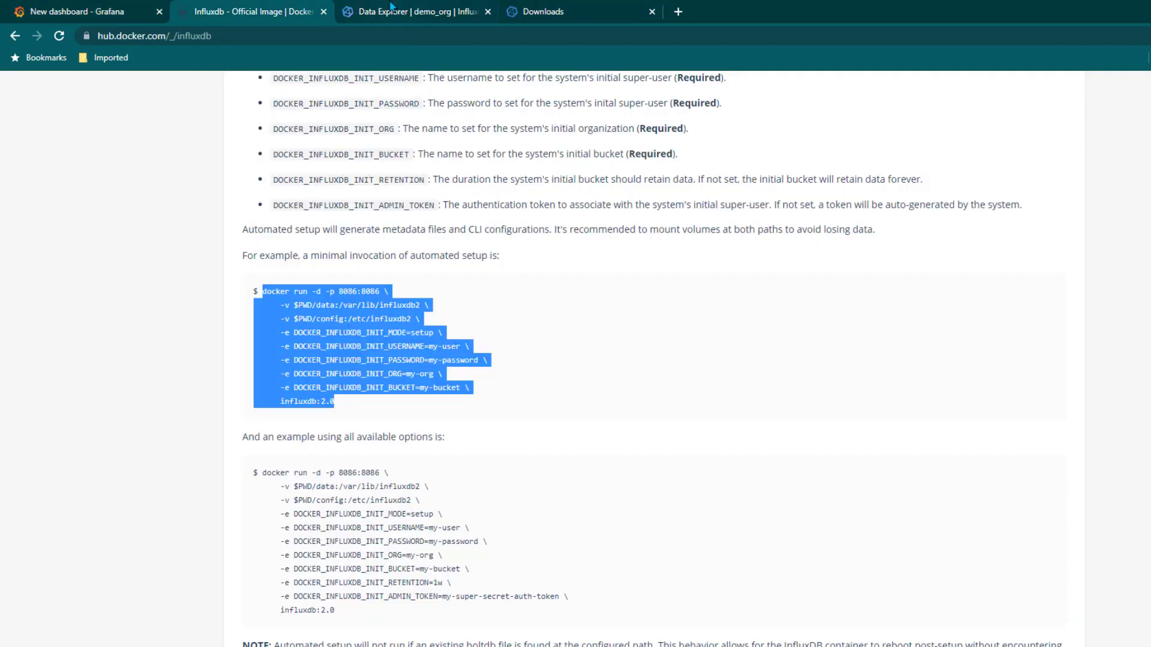
click(390, 10)
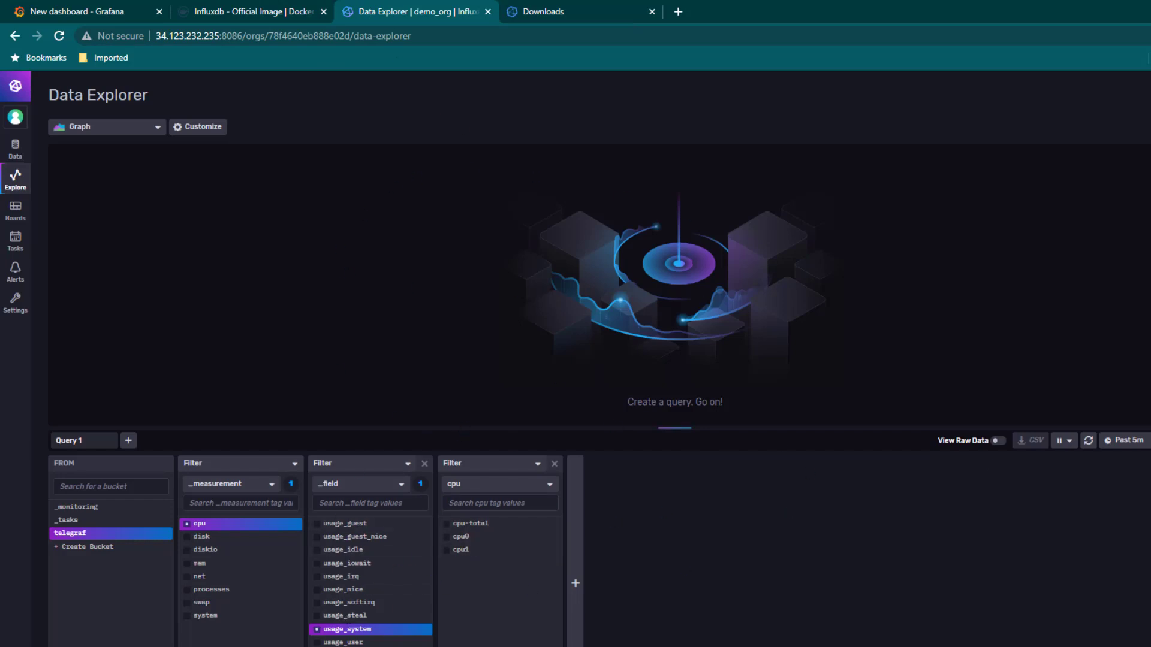
key(ctrl+Return)
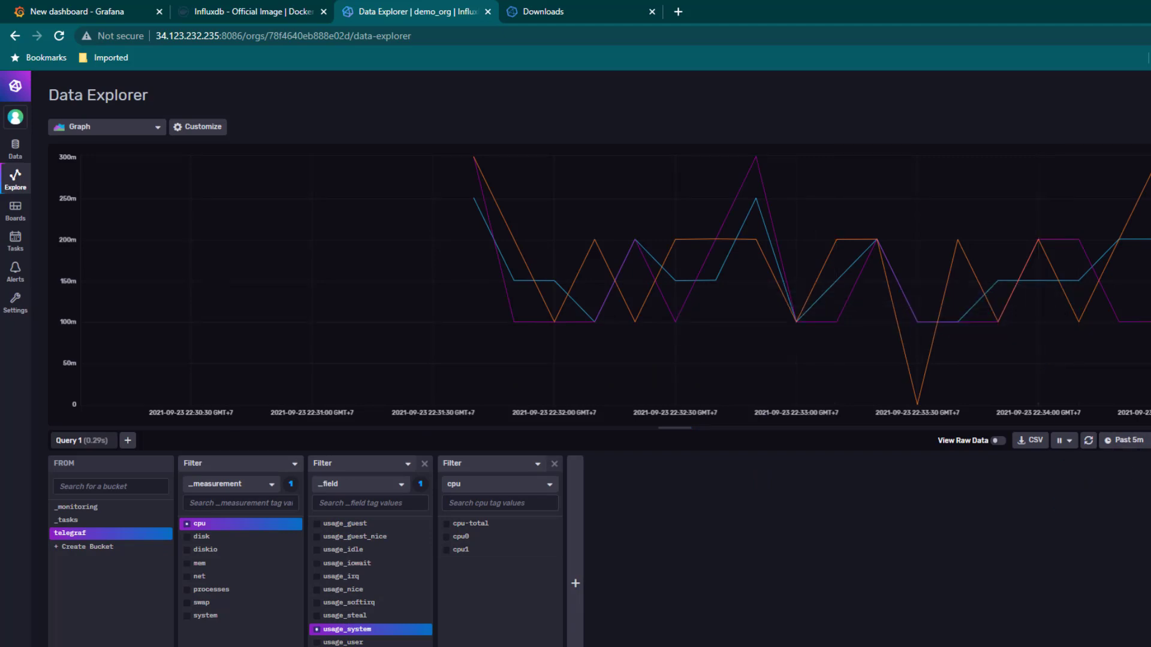
Copy the query's full Flux script from the Script Editor for use in Grafana
click(1150, 440)
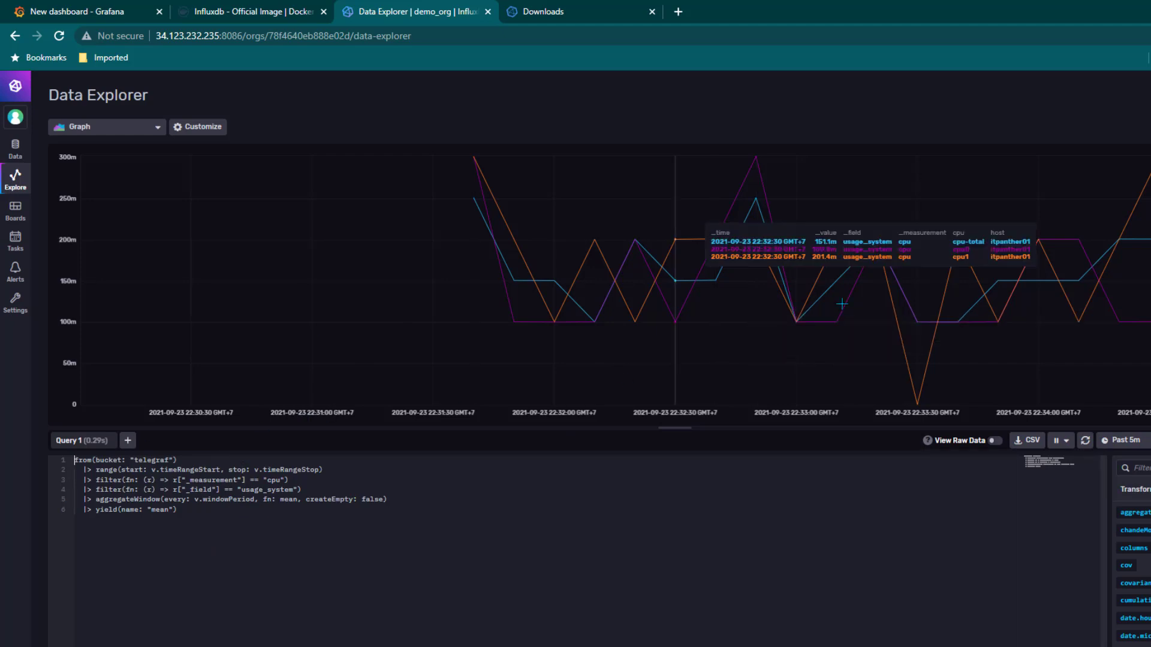
drag(209, 548, 66, 460)
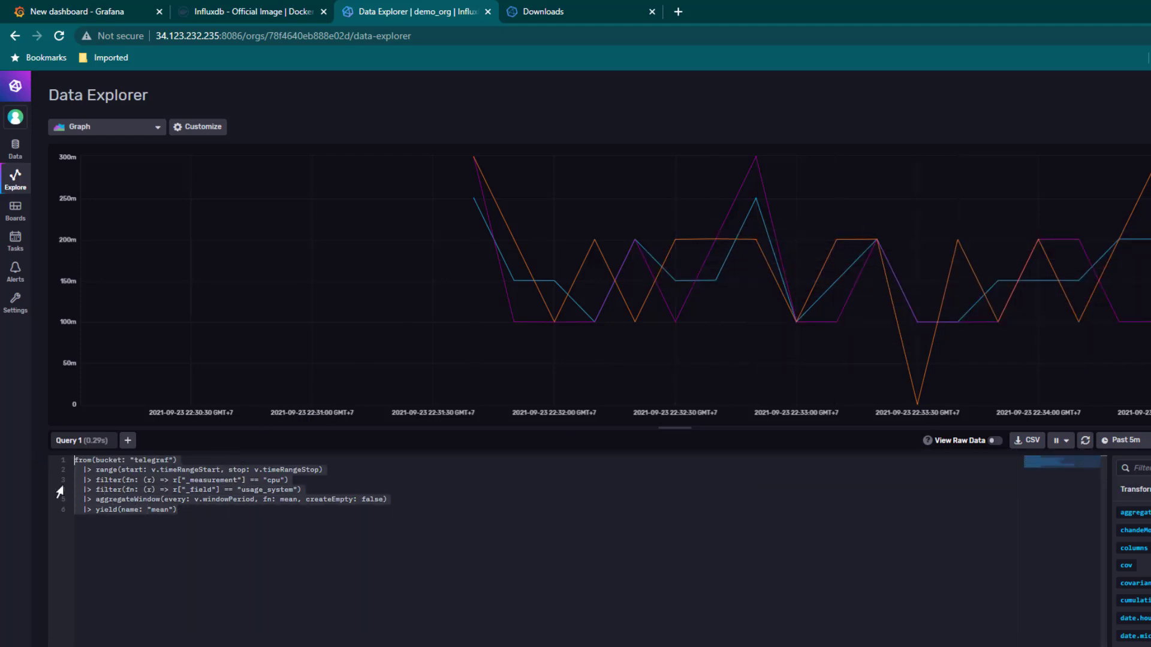
right_click(123, 490)
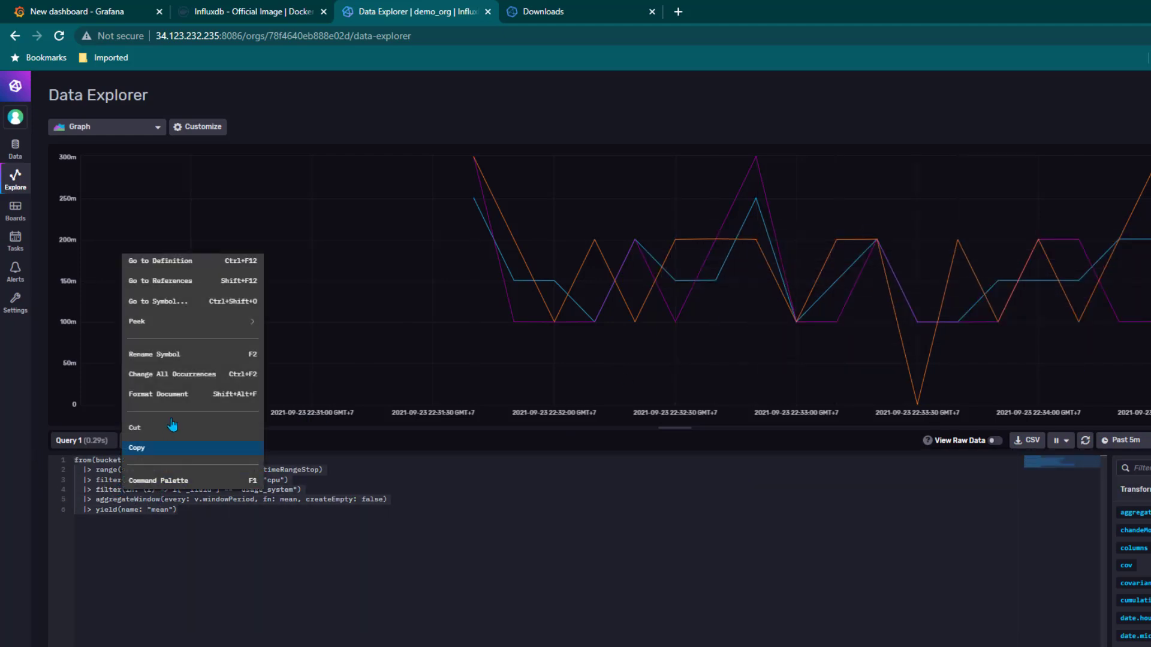
click(149, 451)
click(96, 9)
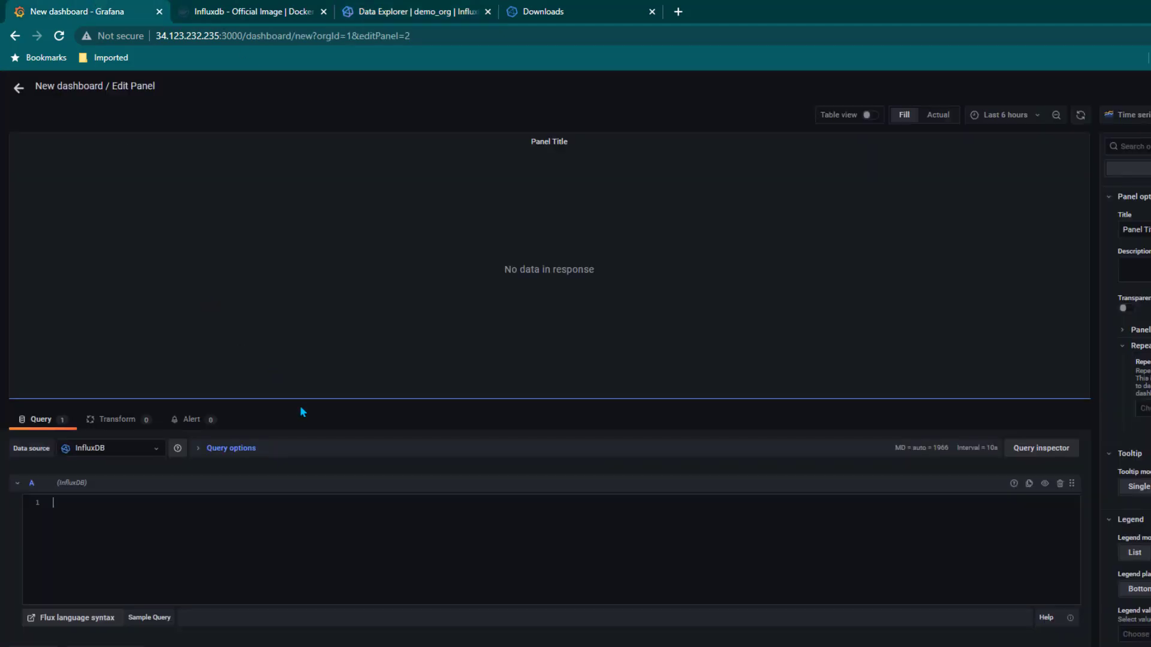
Paste the Flux query into the panel and graph usage_system for cpu-total, cpu0, cpu1 over Last 5 minutes
click(140, 533)
key(ctrl+v)
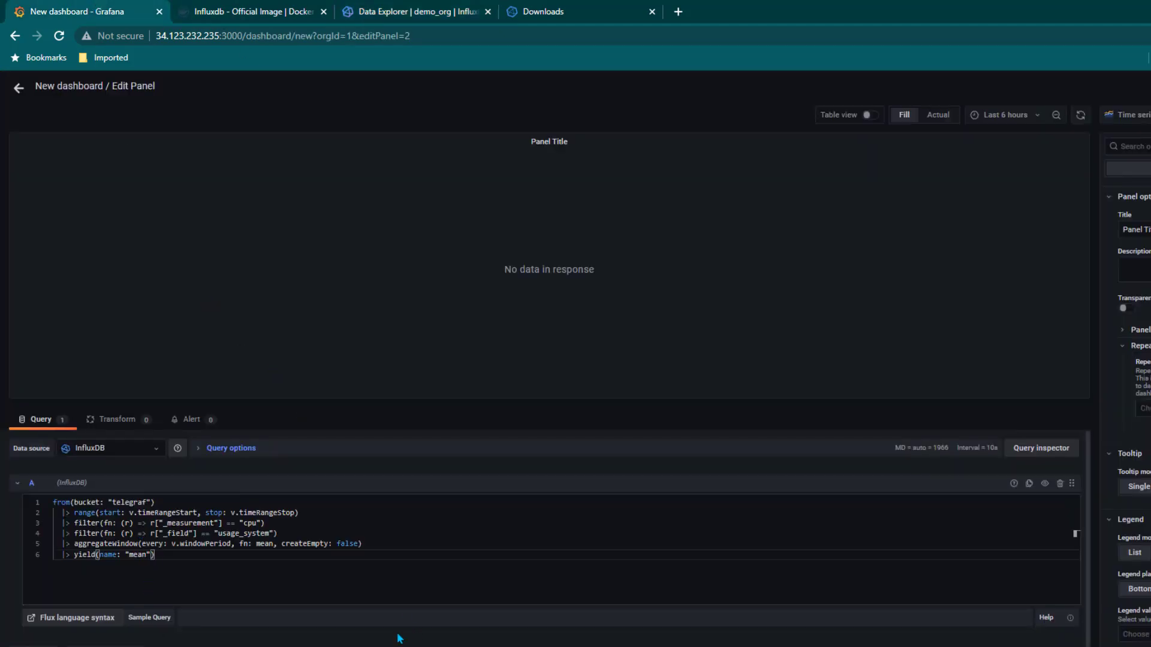
click(845, 271)
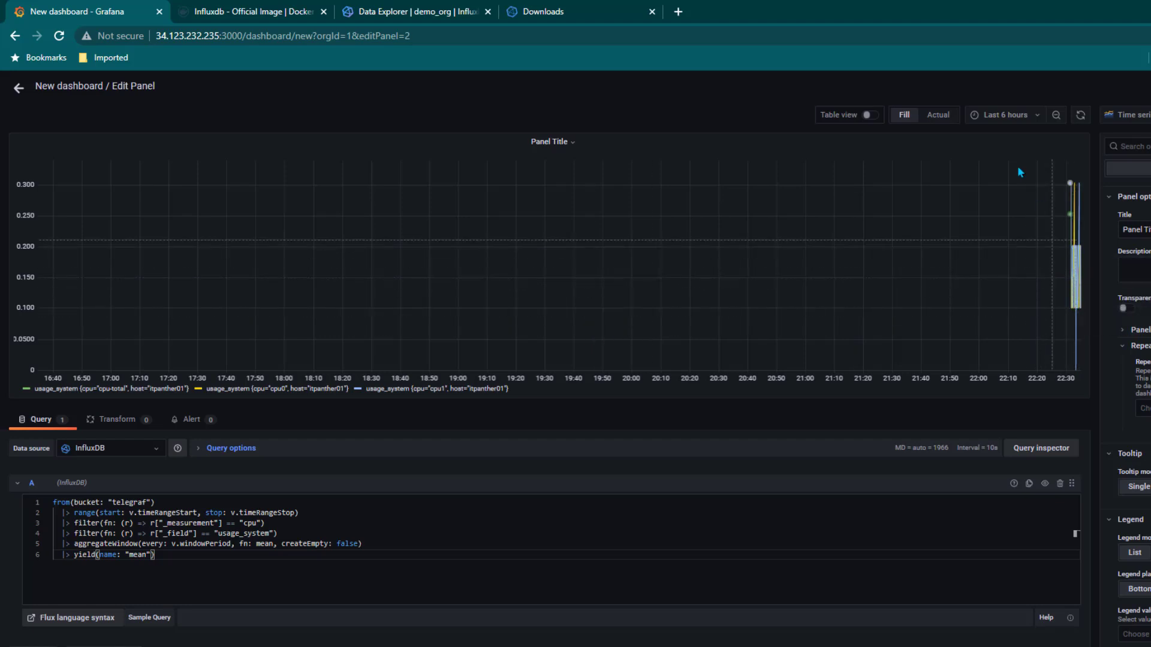
click(1012, 115)
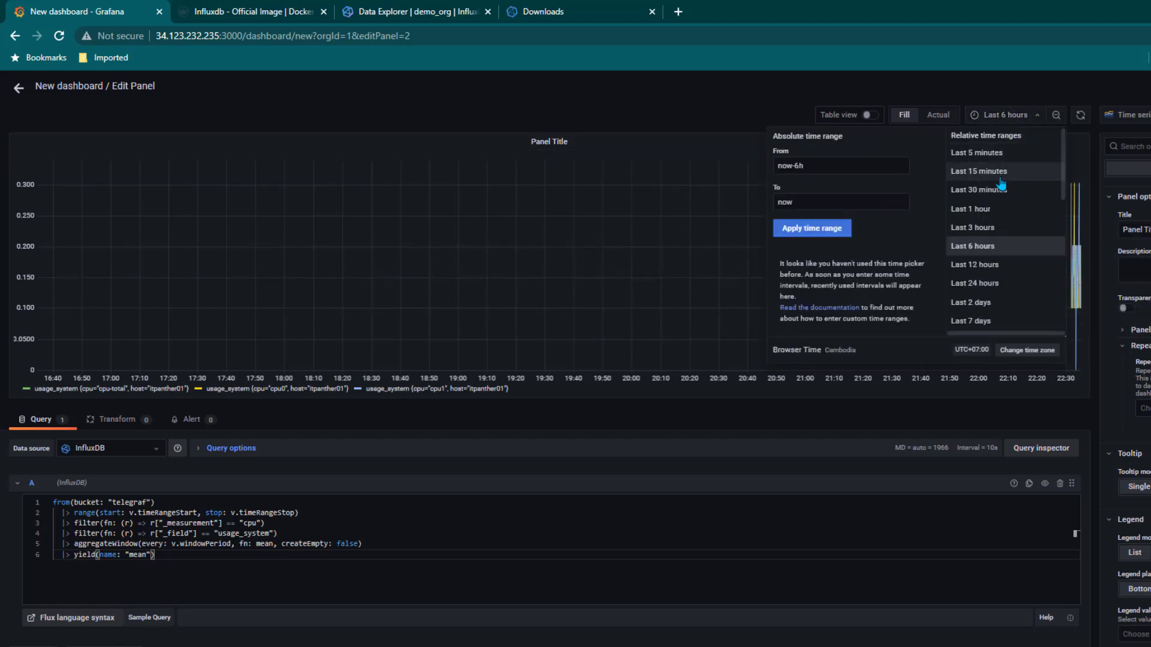
click(977, 154)
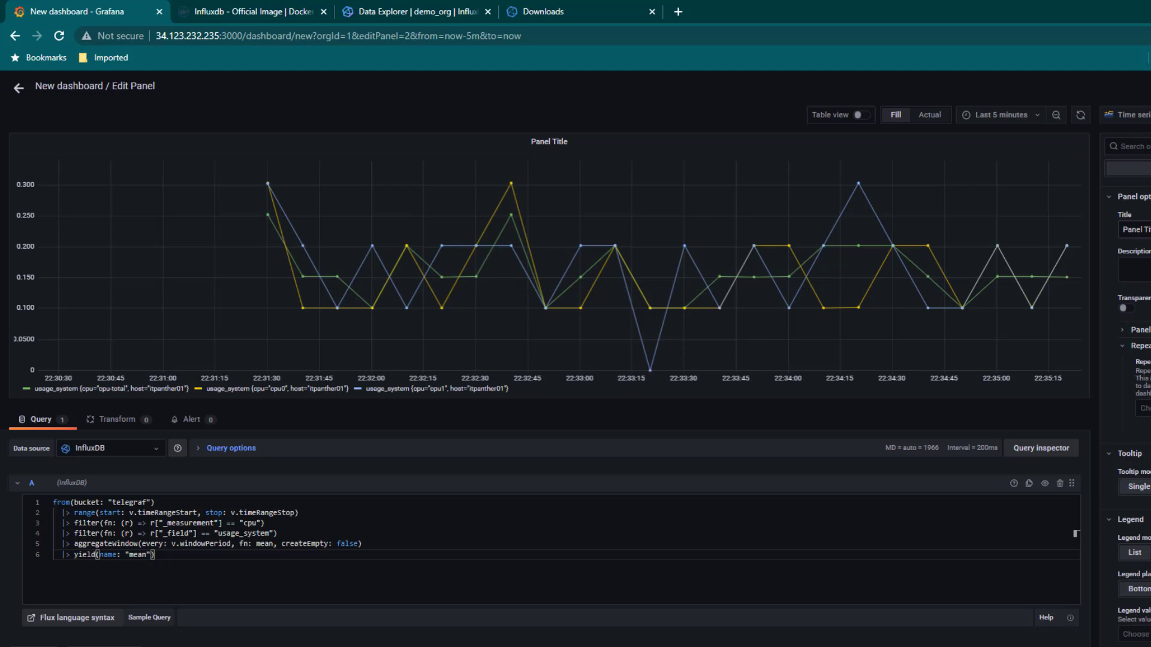
Retitle the panel 'CPU Usage' and exit the panel editor back to the dashboard
triple_click(1133, 229)
text(CPU Usa)
key(Escape)
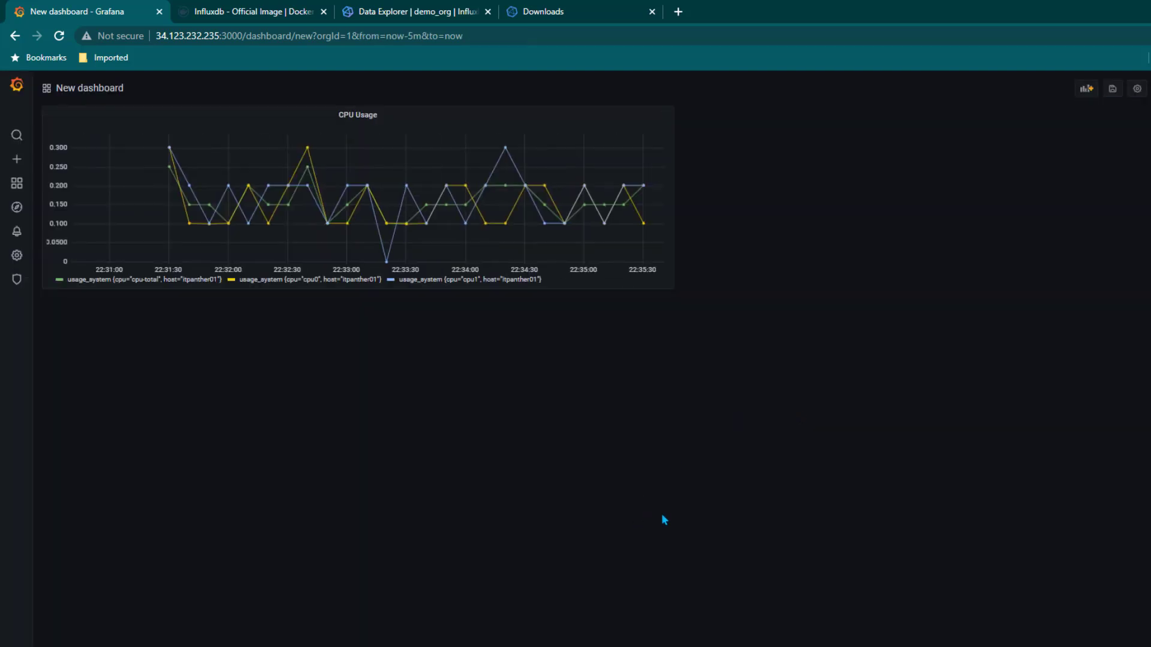